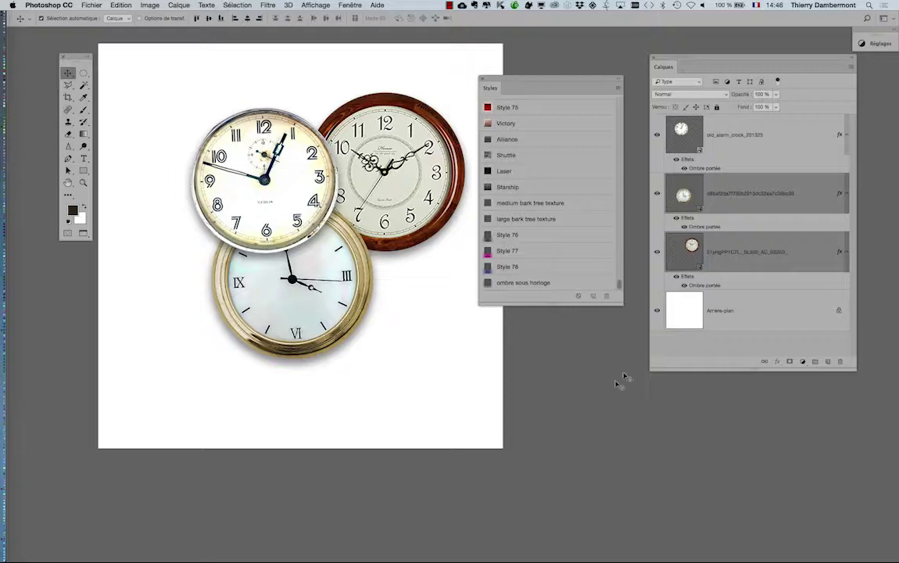
Tint the old_alarm_clock layer's Ombre portée a saturated blue (#3b26dc) instead of black.
left_click(717, 137)
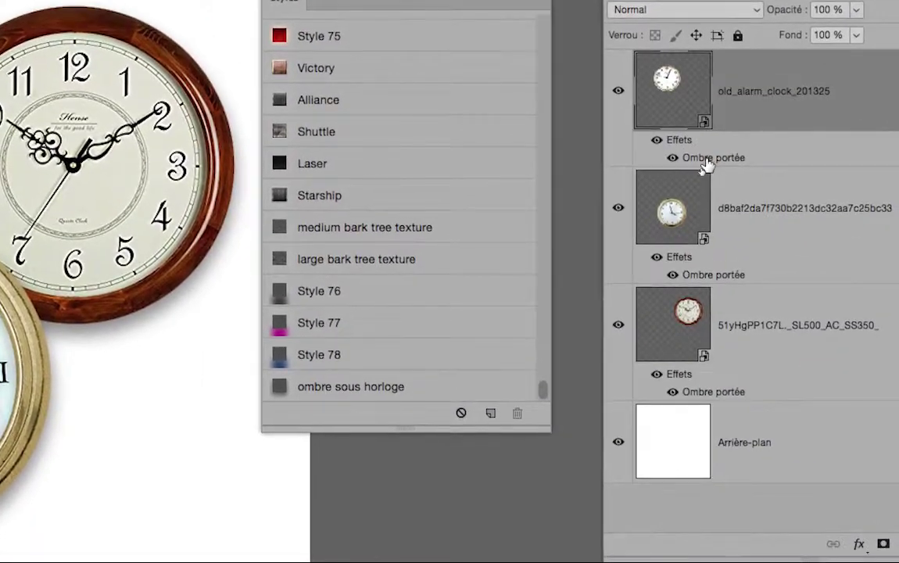
double_click(706, 159)
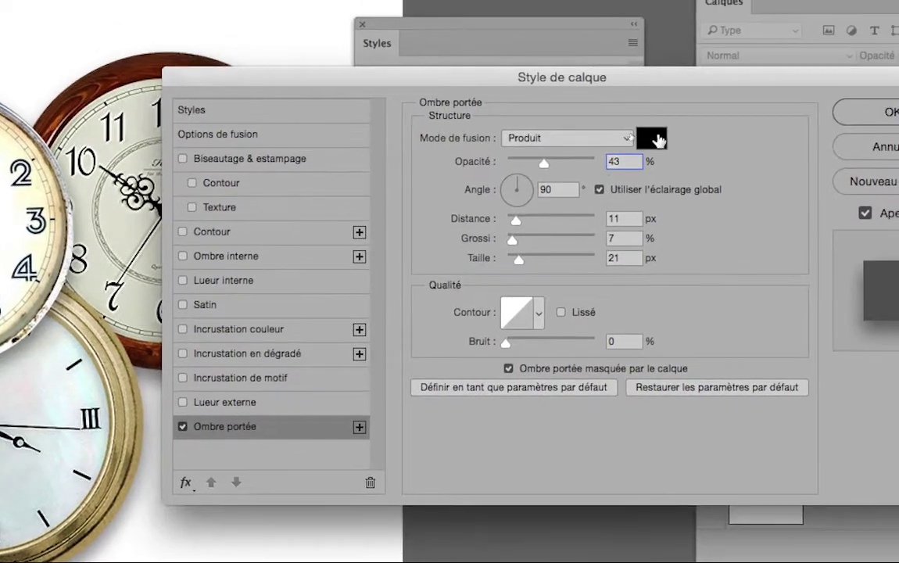
left_click(659, 140)
left_click(628, 214)
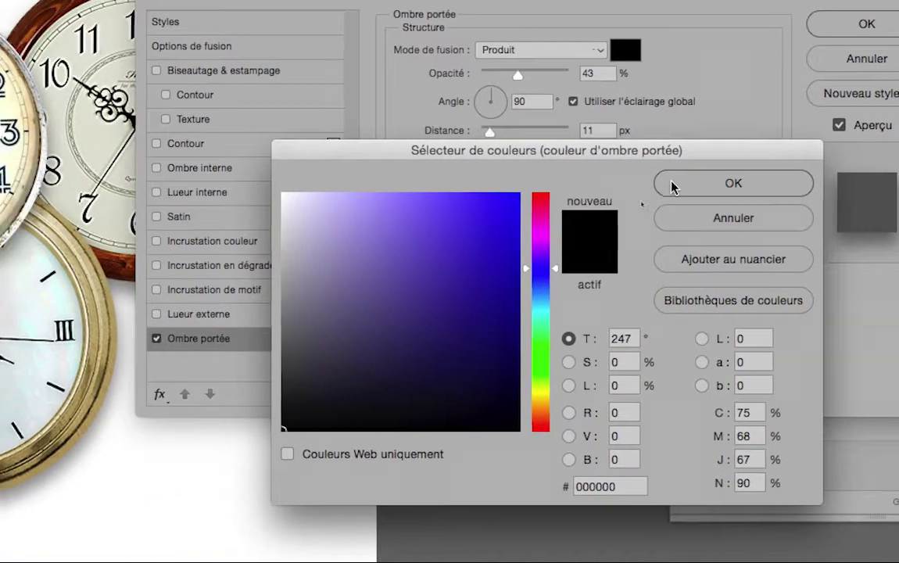
left_click(606, 197)
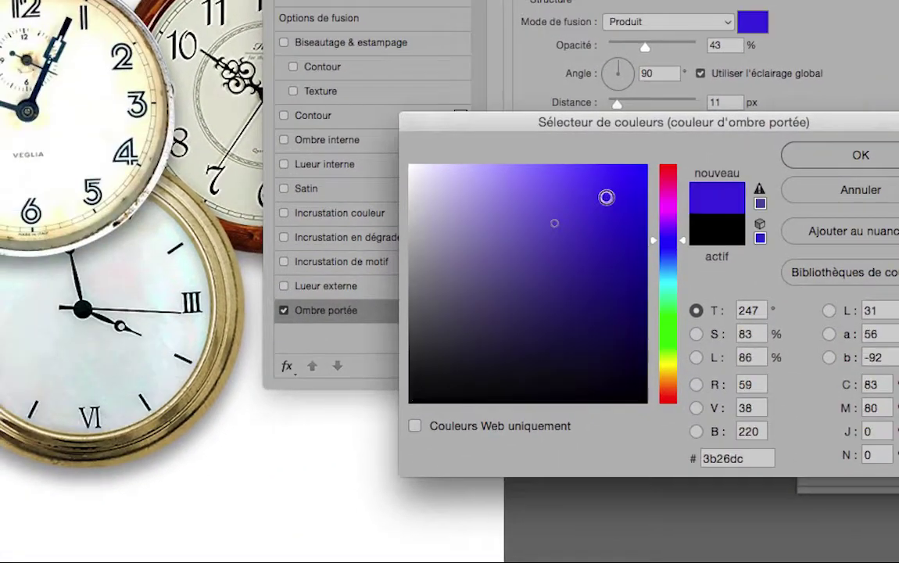
left_click(860, 154)
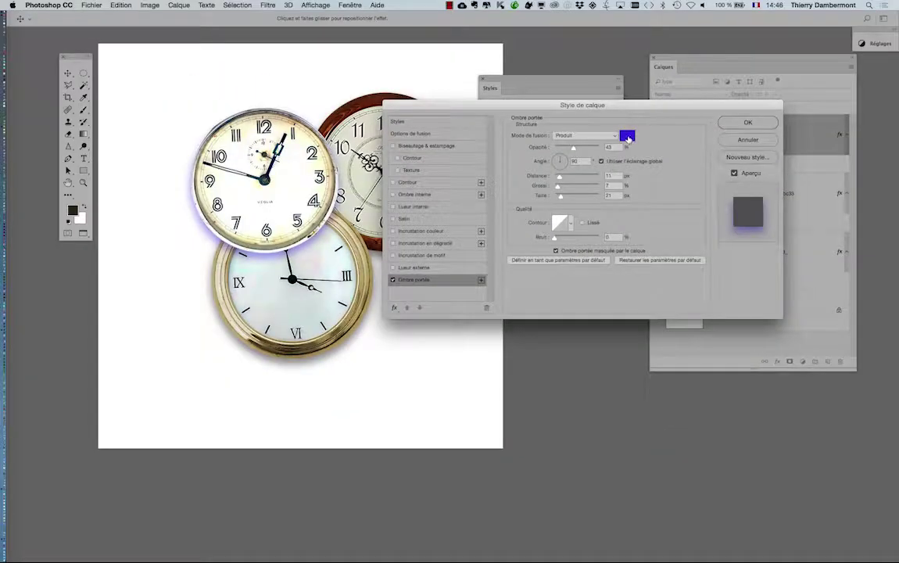
left_click(628, 137)
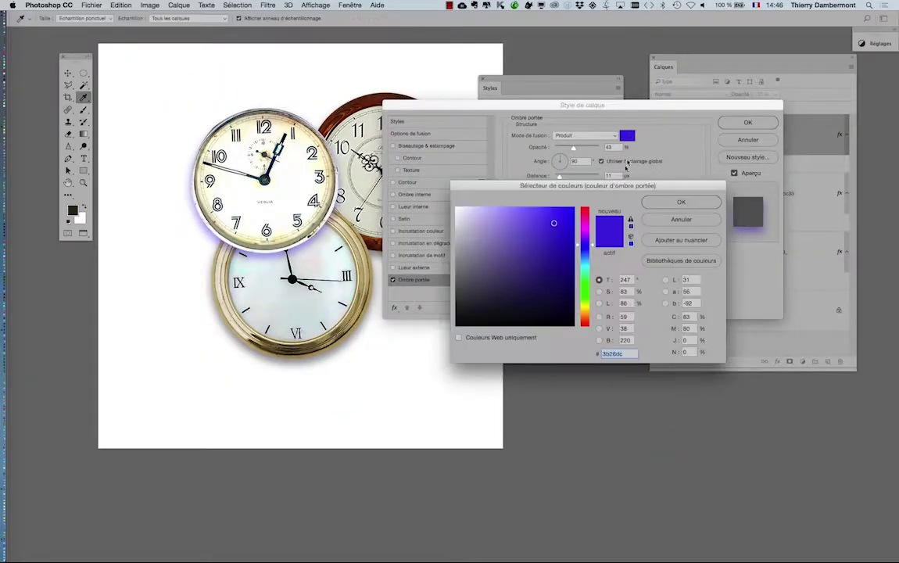
left_click(682, 202)
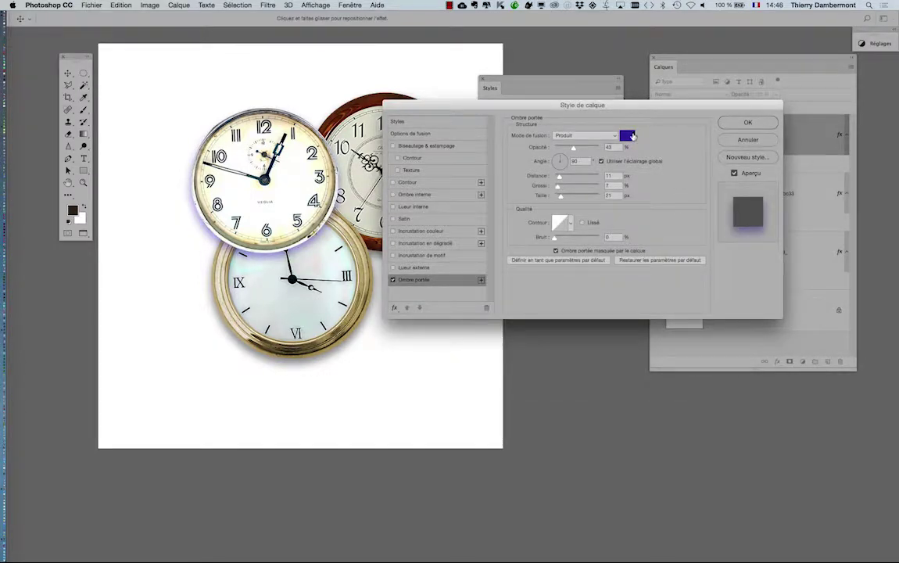
Keep the blue shadow colour, set the Ombre portée angle to -122° and apply the style.
left_click(629, 137)
left_click(682, 202)
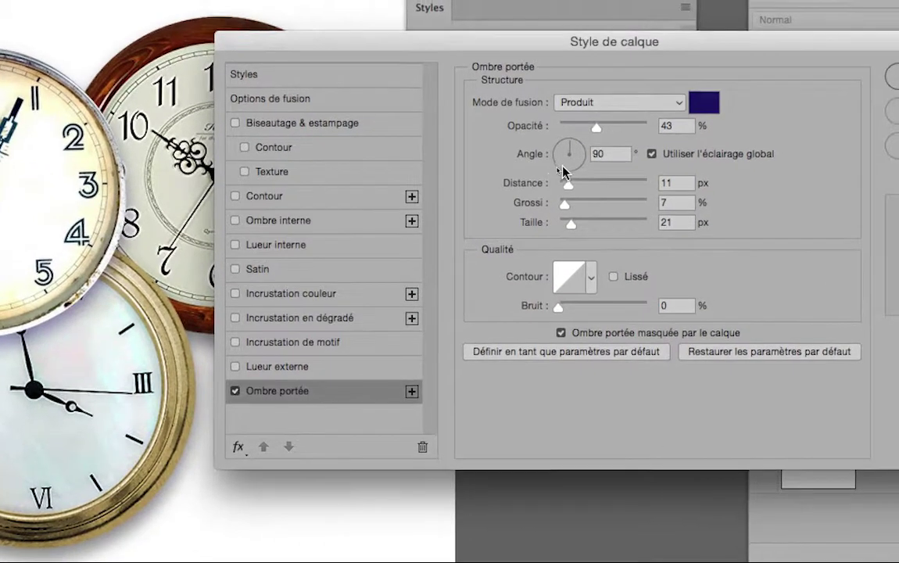
left_click(562, 171)
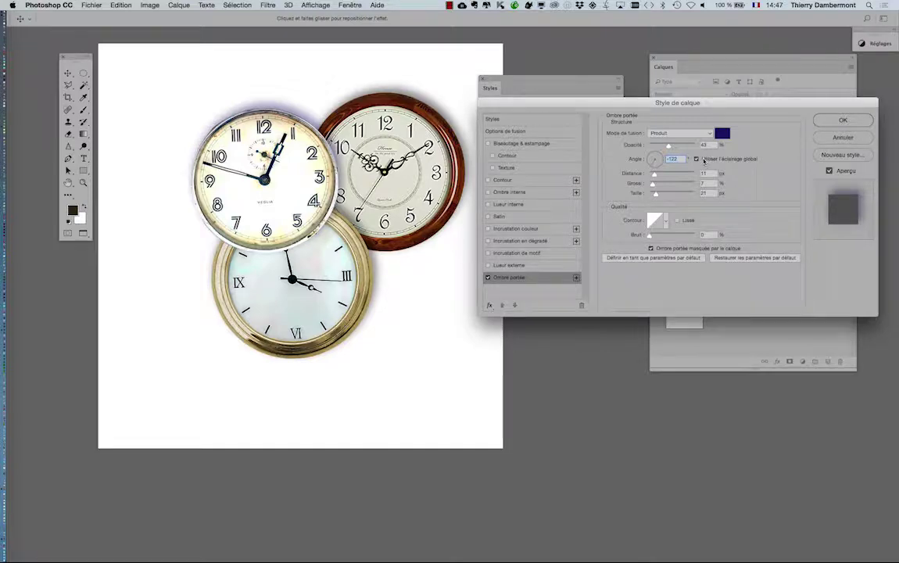
left_click(822, 122)
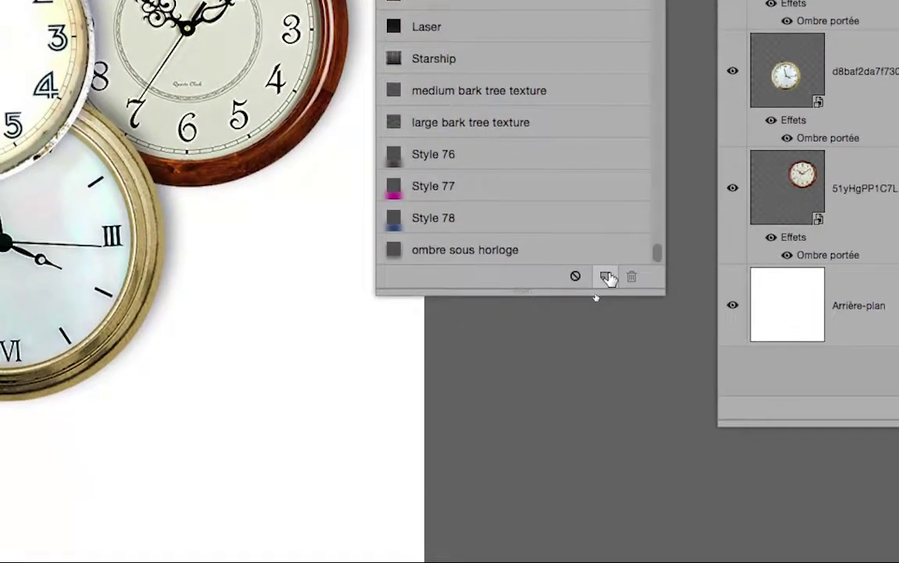
Save the clock's blue shadow as a new style named 'ombre sous horloge VS2'.
left_click(608, 278)
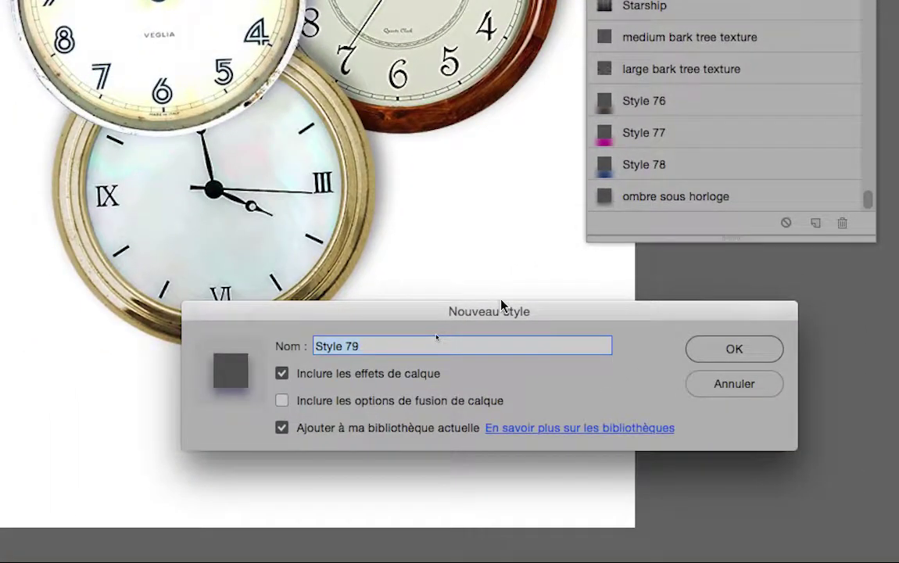
type("ombre sous horloge VS2")
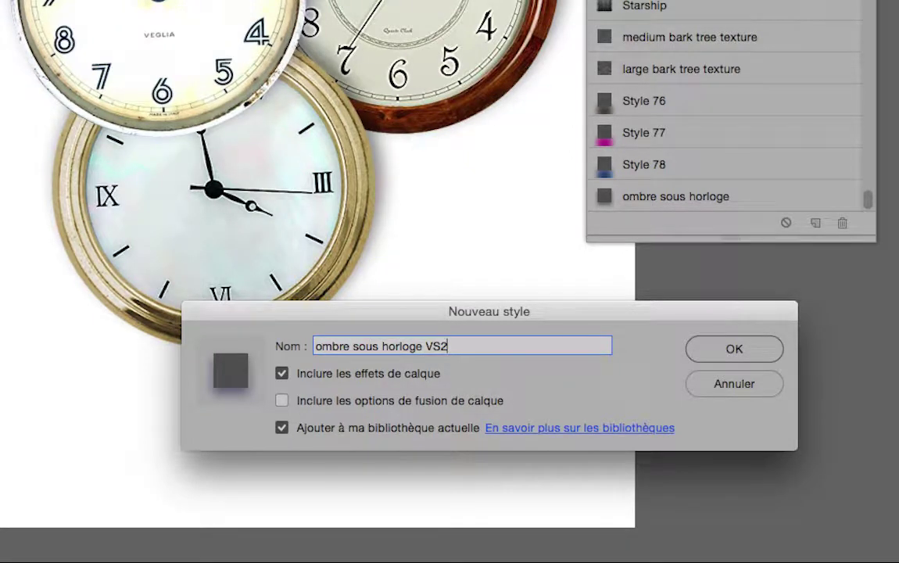
key("Return")
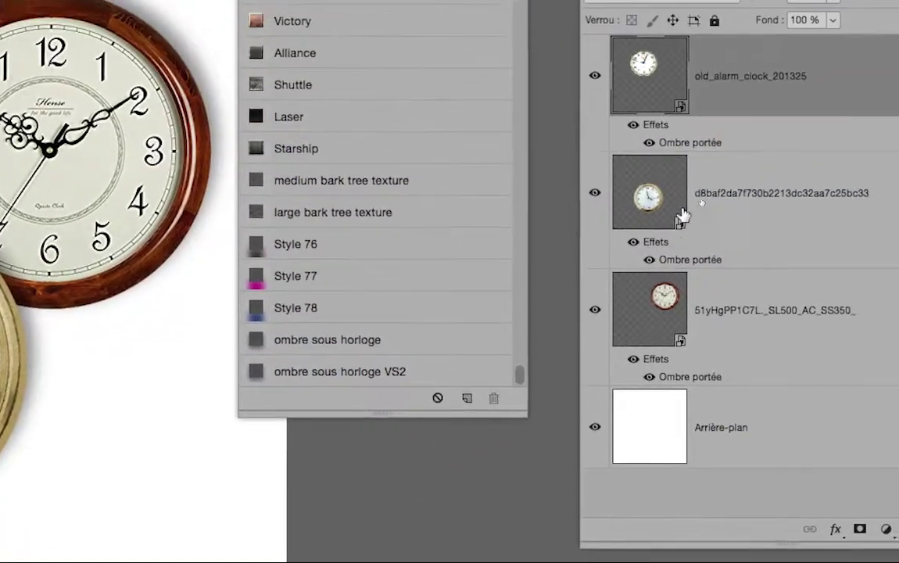
Apply 'ombre sous horloge VS2' to all three clock layers.
left_click(813, 322, "shift")
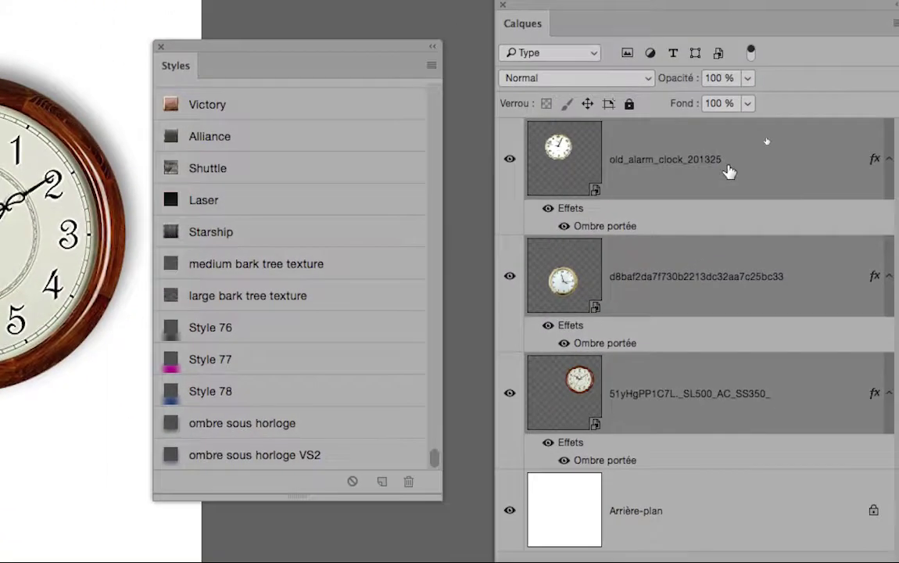
left_click(729, 173)
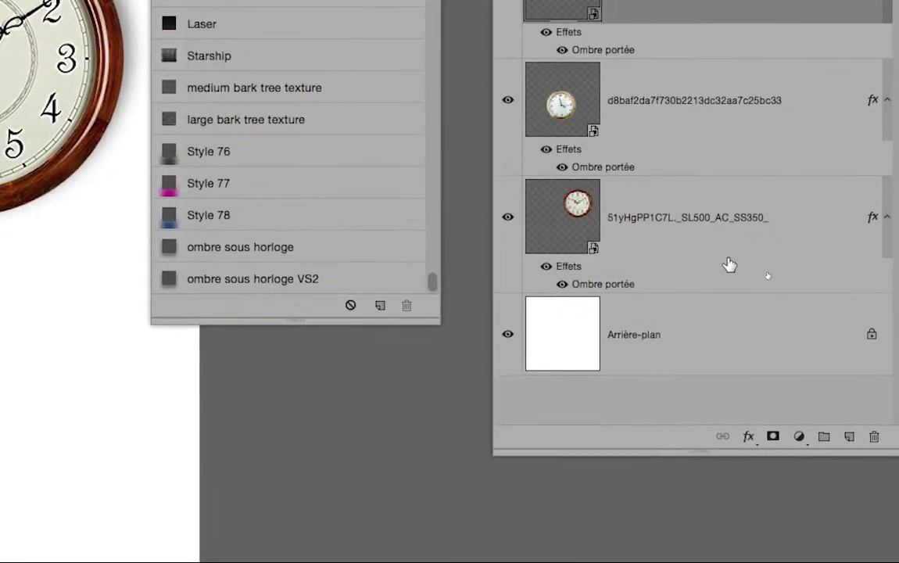
left_click(729, 264, "shift")
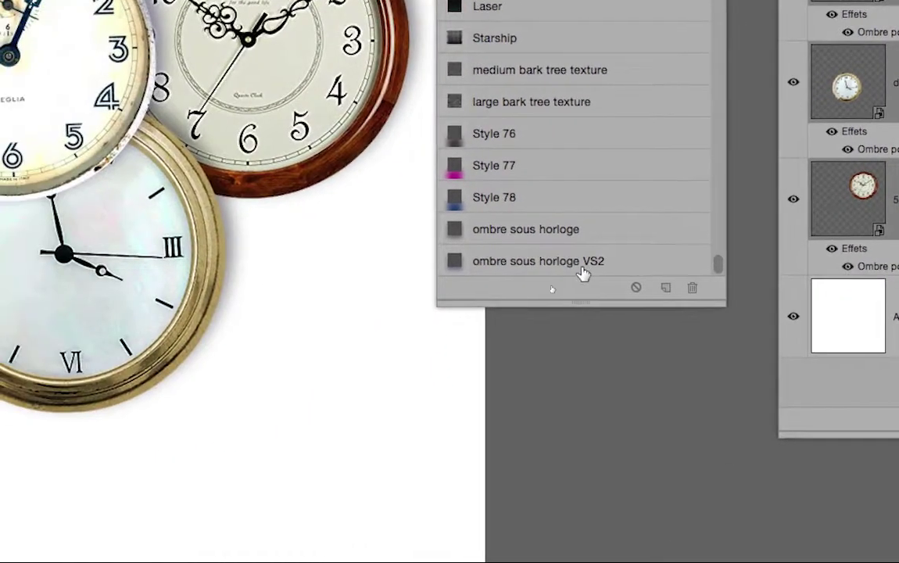
left_click(582, 270)
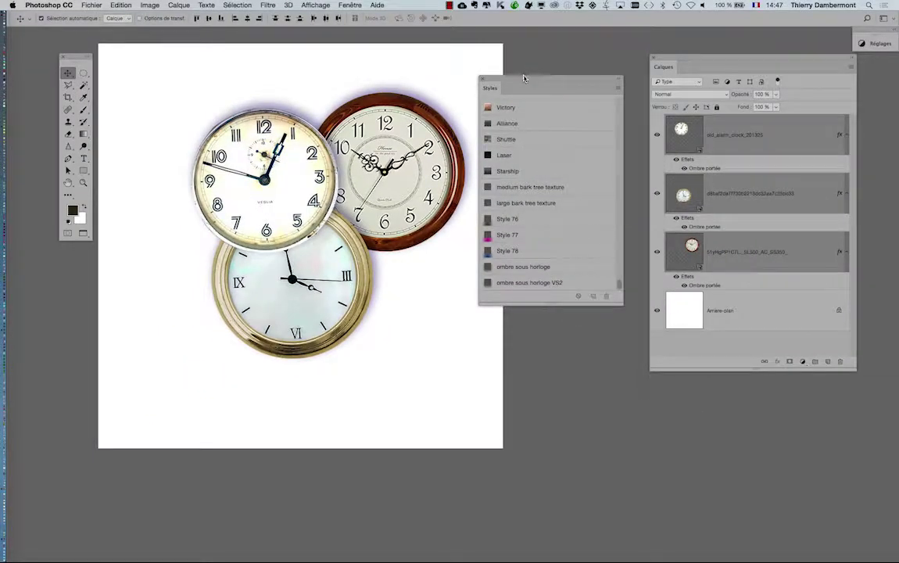
Re-angle the old_alarm_clock drop shadow to about 129° and apply it.
left_click_drag(524, 78, 527, 86)
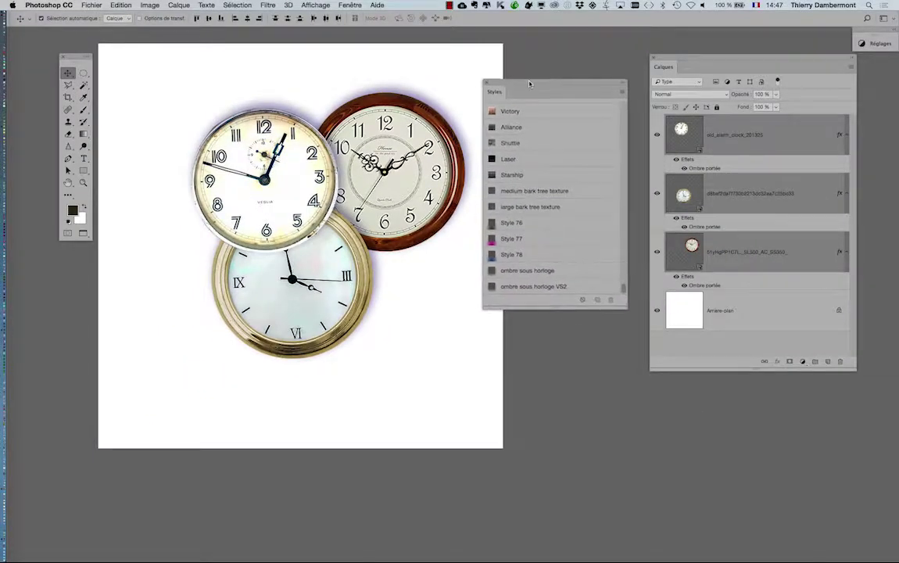
left_click(748, 139)
double_click(708, 168)
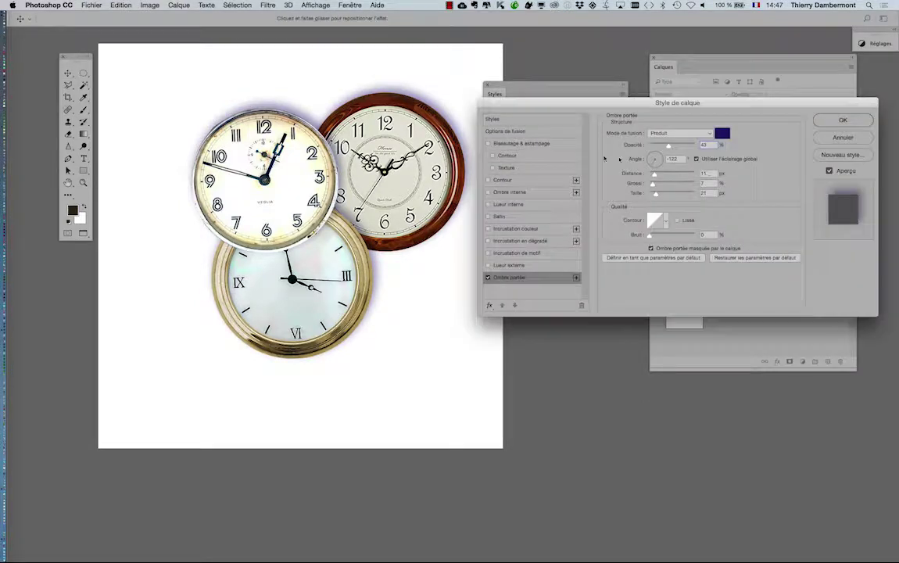
left_click_drag(651, 158, 652, 158)
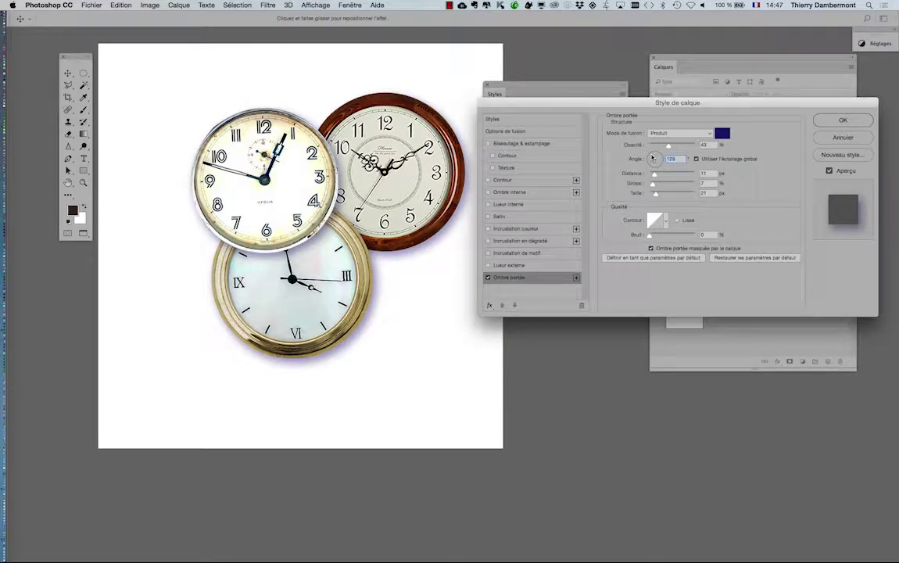
left_click(839, 120)
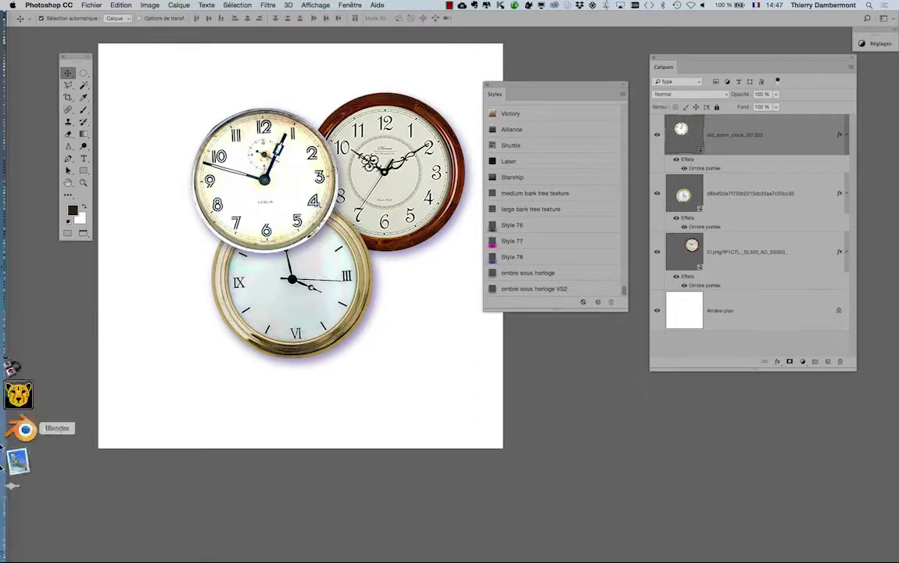
Open a new Firefox window on the google.be homepage.
left_click(17, 428)
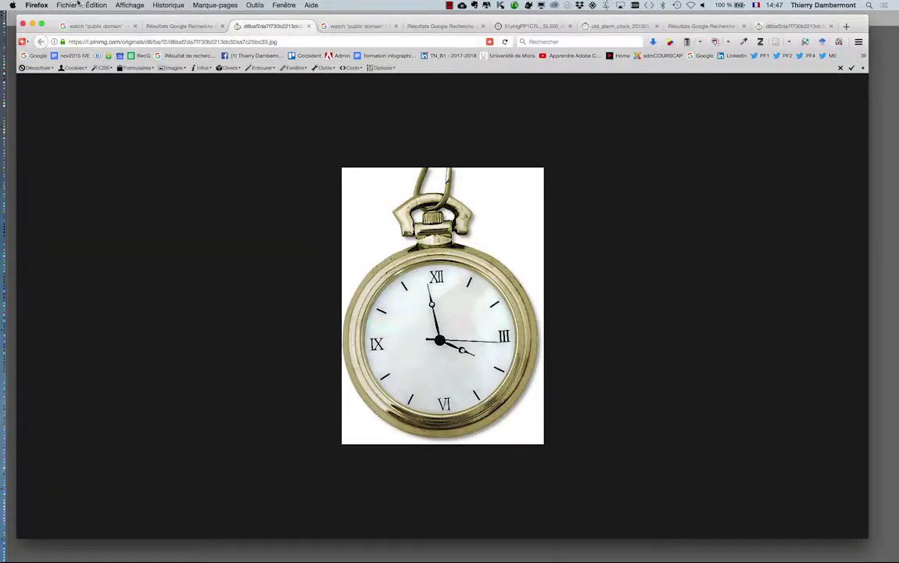
left_click(66, 5)
left_click(681, 111)
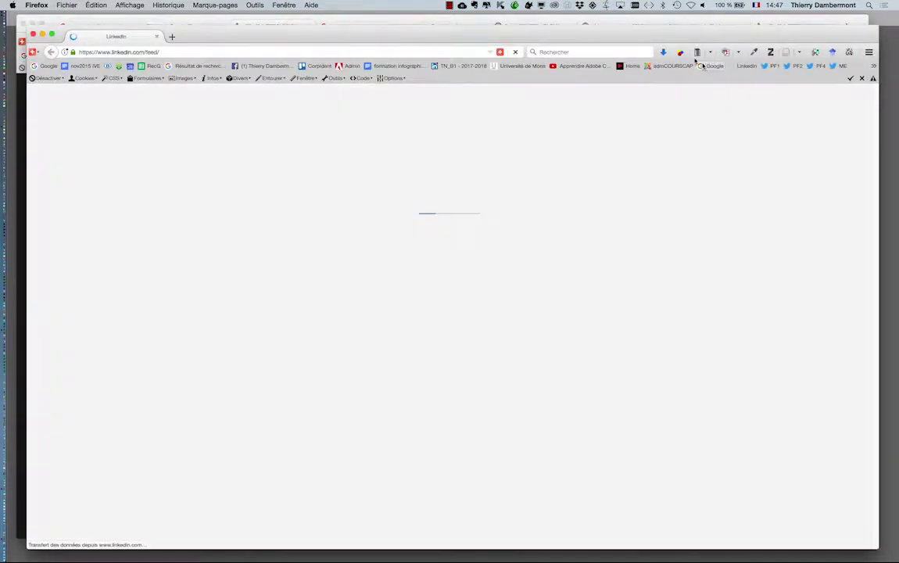
left_click(711, 67)
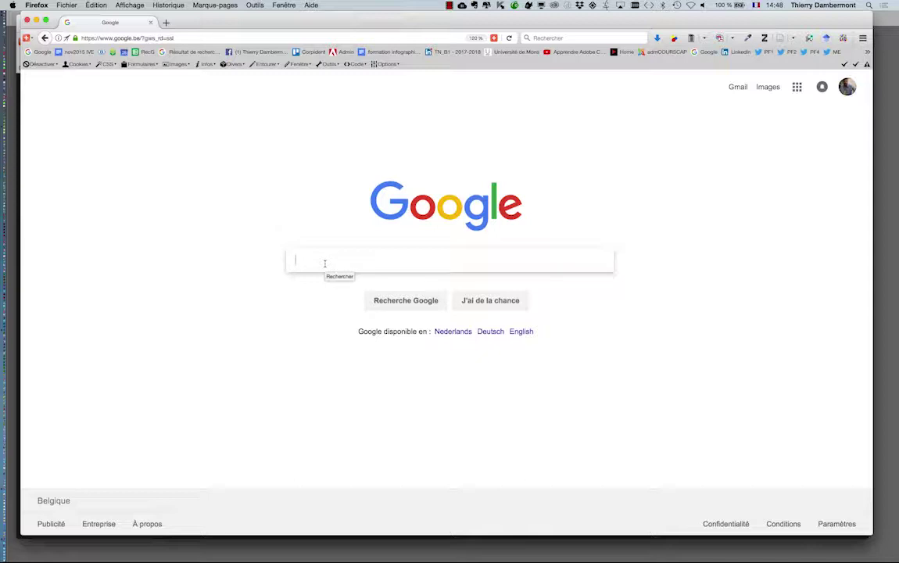
Search Google for 'download photoshop style'.
left_click(308, 260)
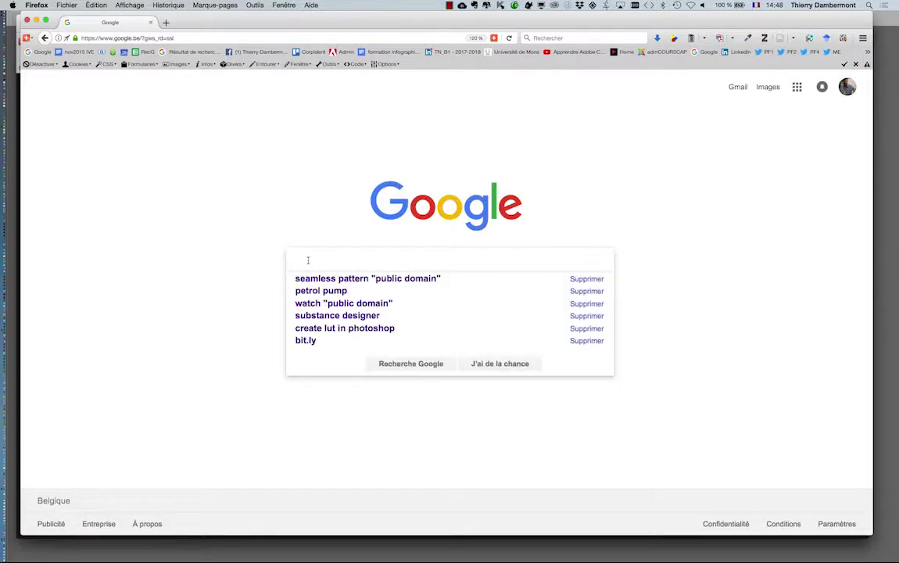
left_click(212, 264)
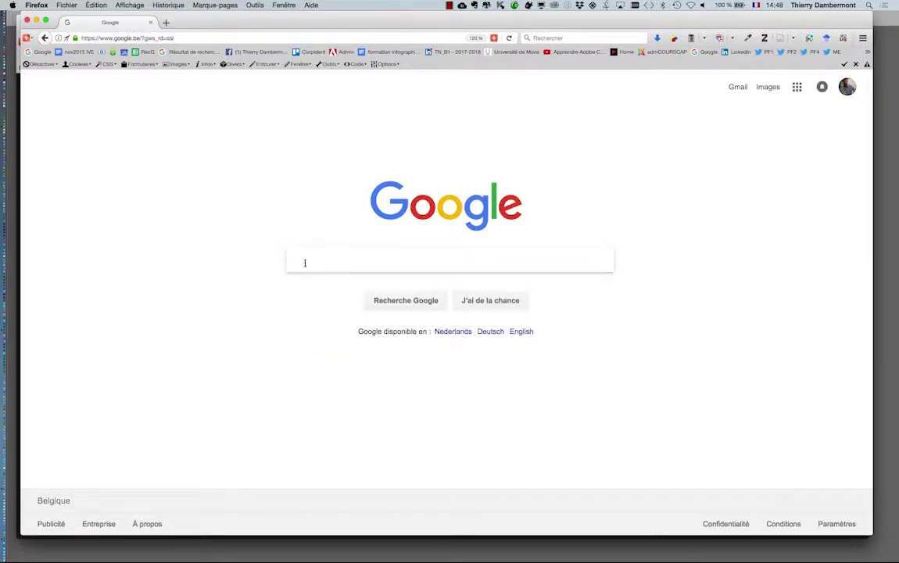
left_click(305, 260)
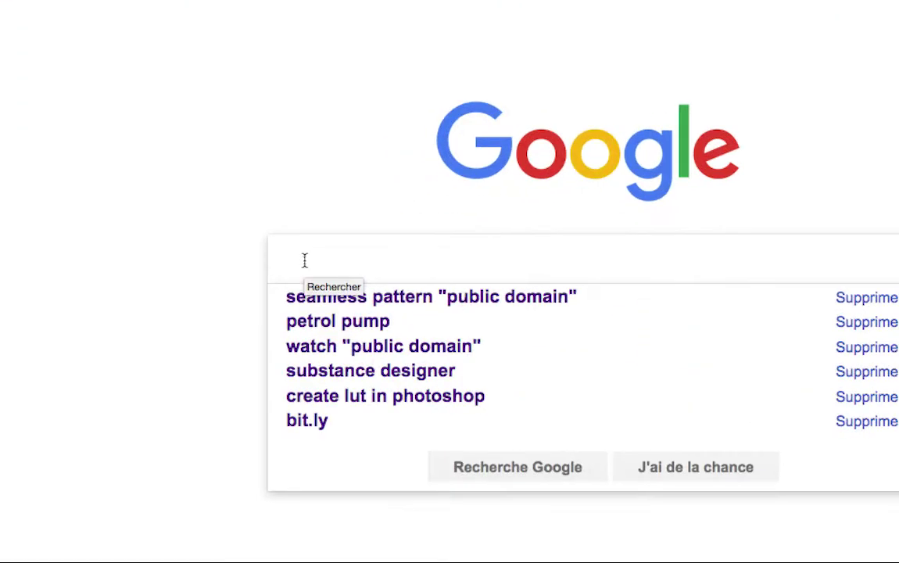
type("dow")
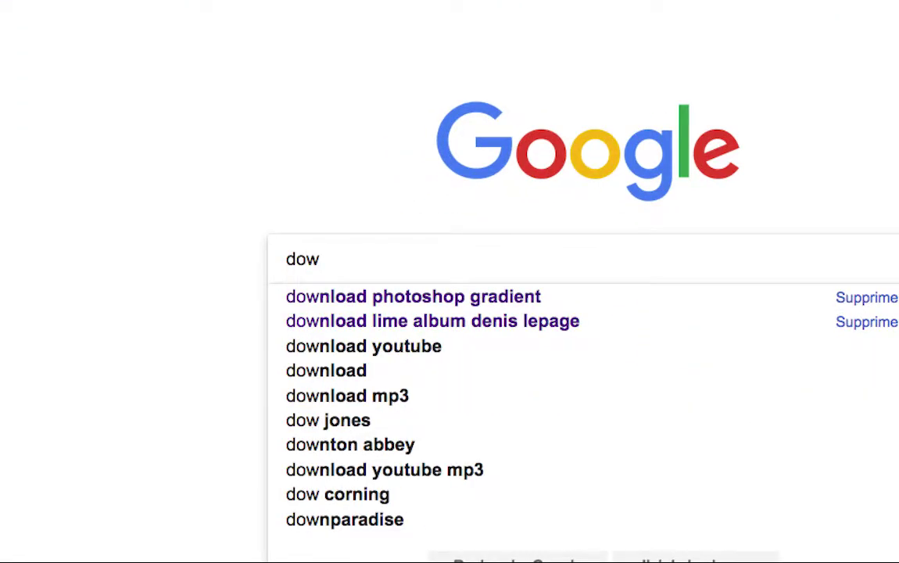
type("n")
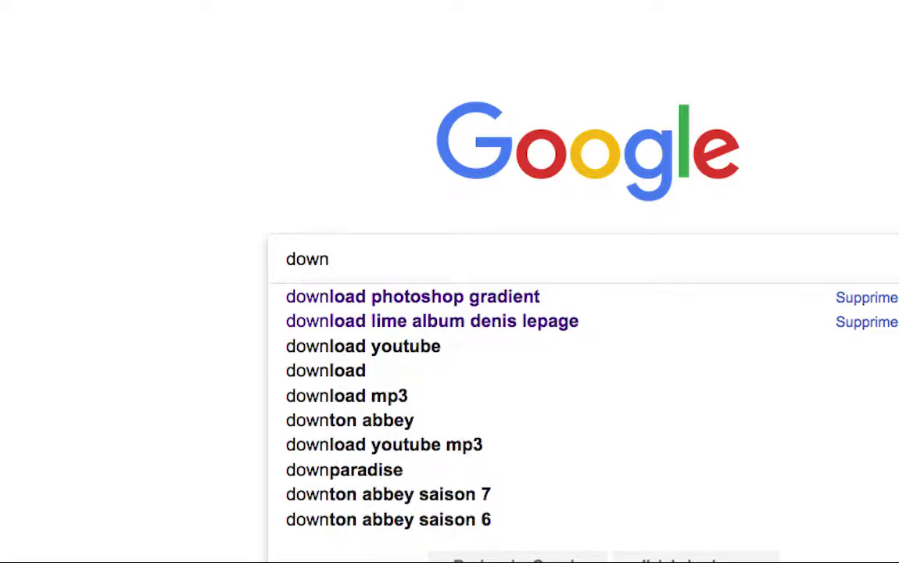
type("load photoshop")
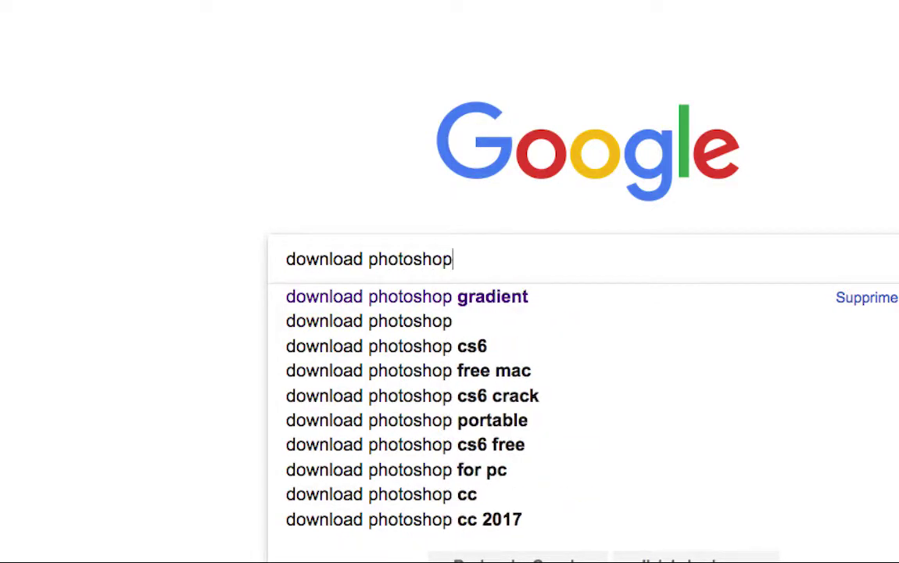
type(" style")
key("Escape")
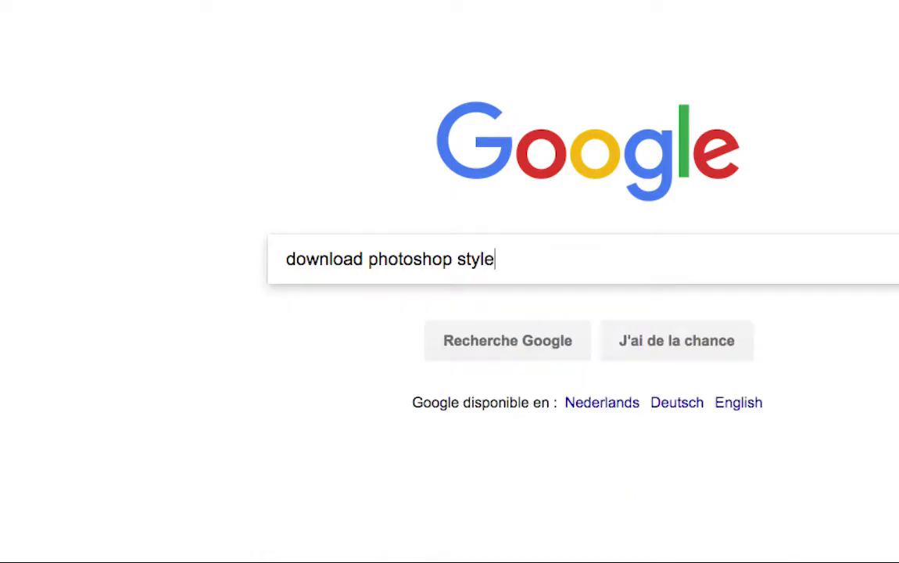
key("Return")
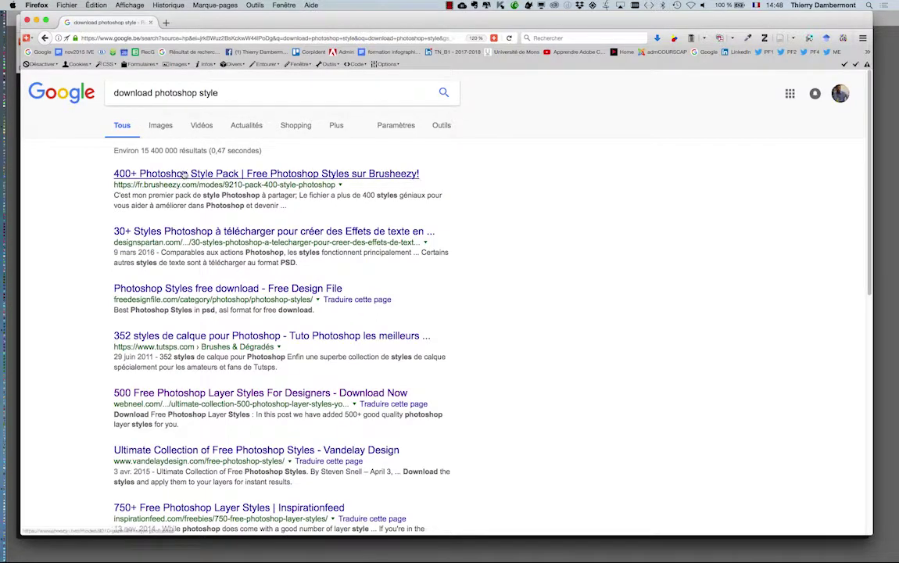
Open four style-pack search results (Brusheezy, designspartan, 352 styles de calque) in background tabs.
left_click(183, 173, "super")
left_click(156, 232, "super")
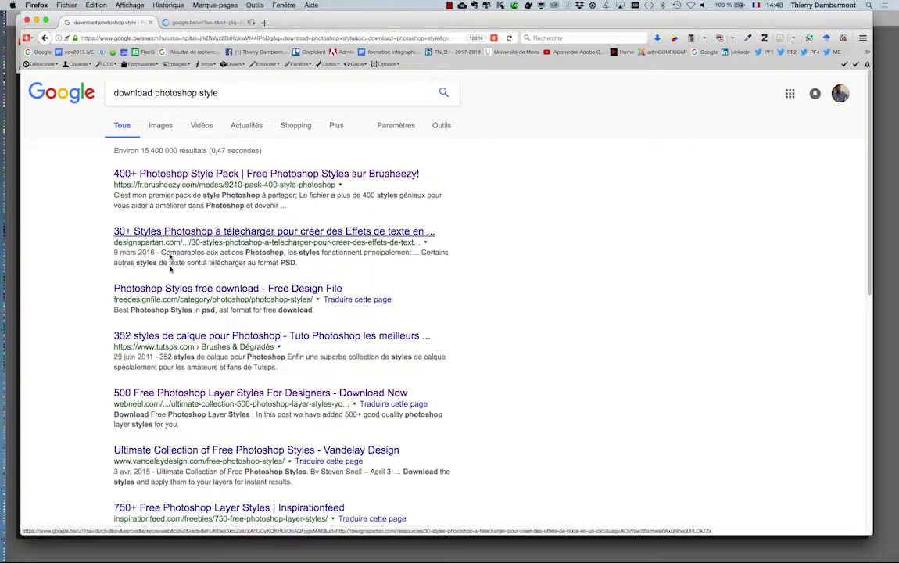
left_click(176, 337, "super")
left_click(158, 288, "super")
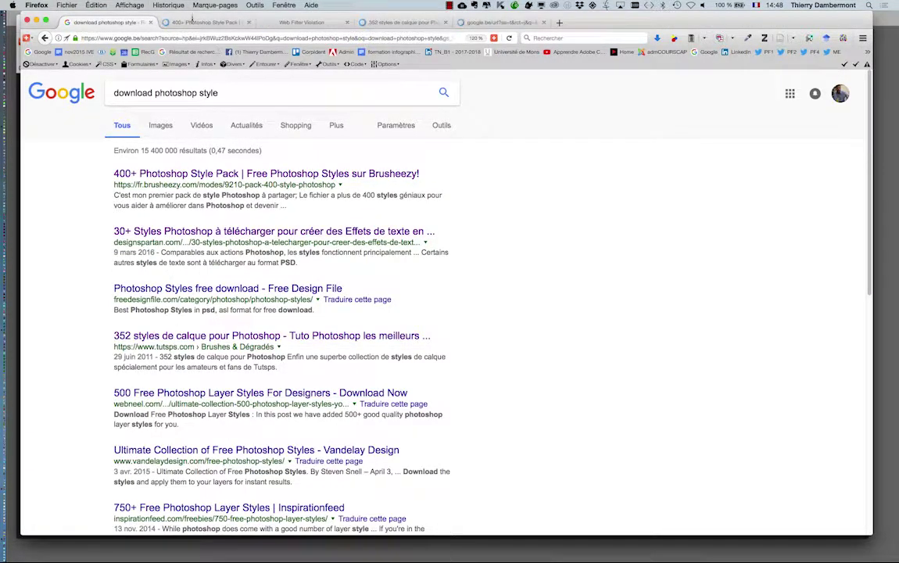
Browse the Brusheezy 400+ style pack page.
left_click(193, 21)
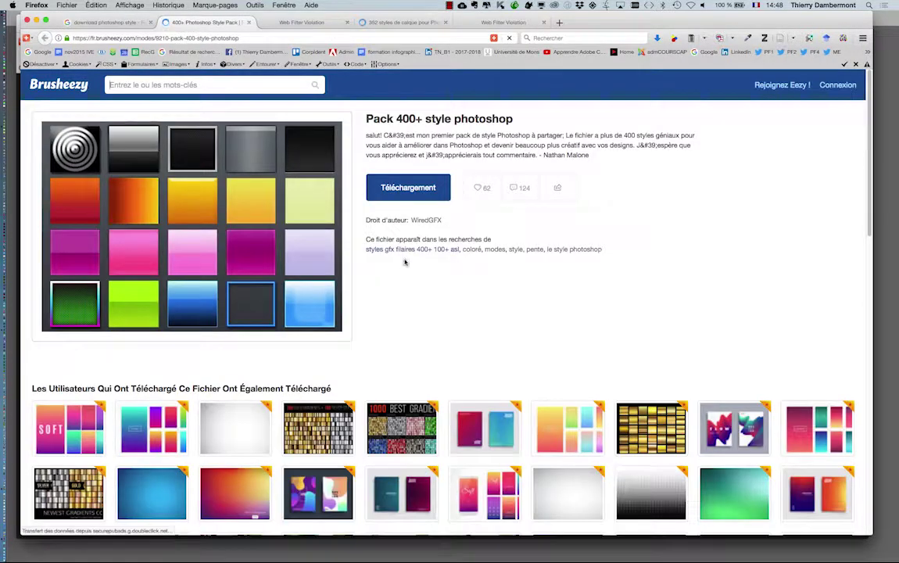
scroll(401, 259, "down", 2)
scroll(401, 259, "down", 1)
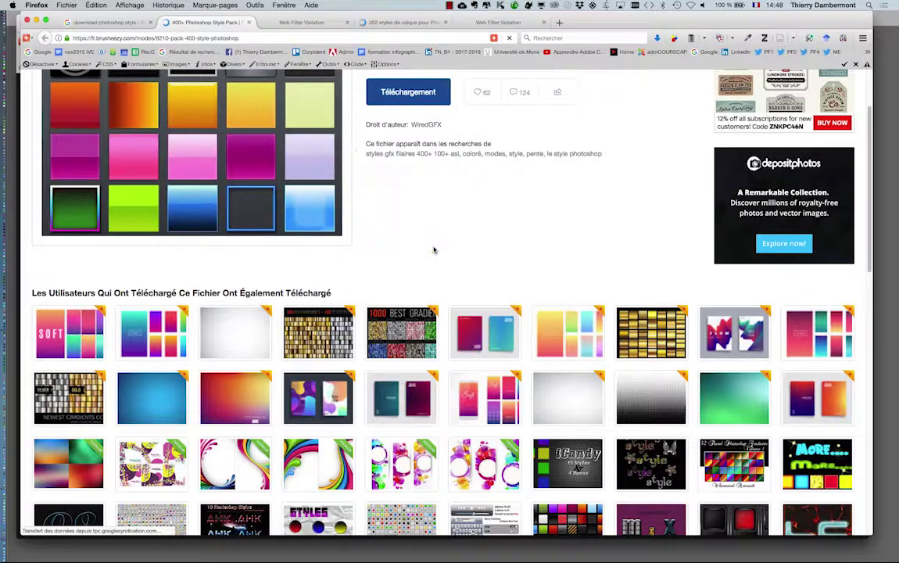
scroll(419, 245, "down", 5)
scroll(418, 244, "up", 4)
scroll(417, 245, "up", 4)
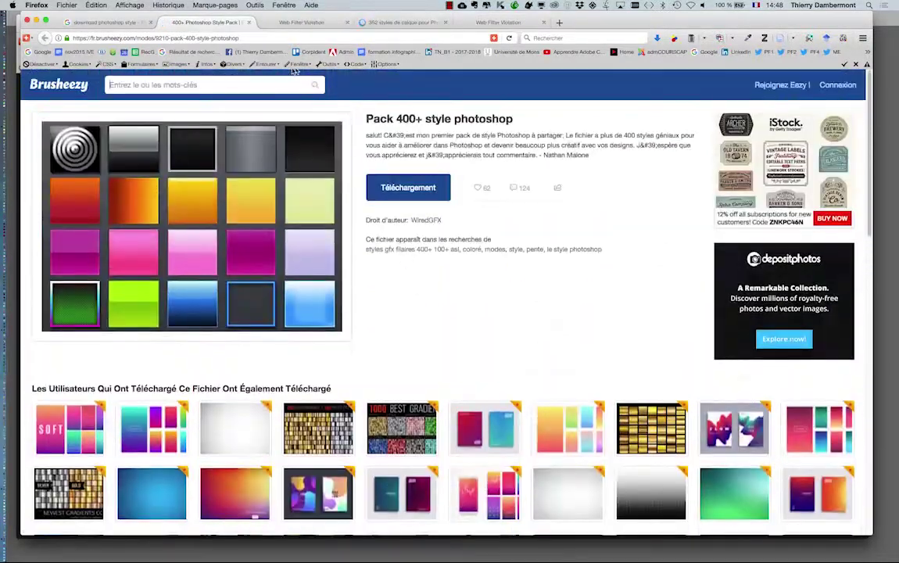
Scroll through the TutsPS 352 layer styles article and follow the Chrome Reflection Text Styles Vol.2 link.
left_click(325, 23)
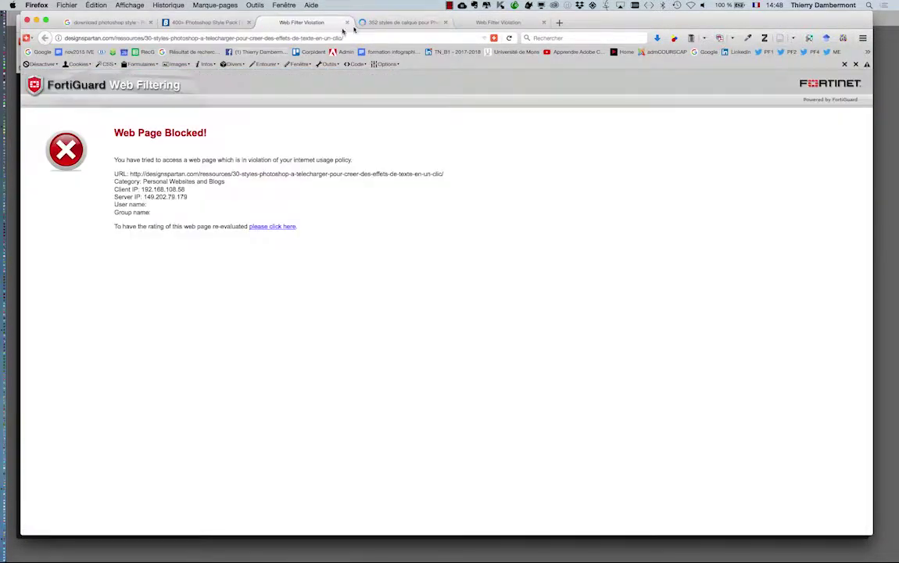
left_click(400, 22)
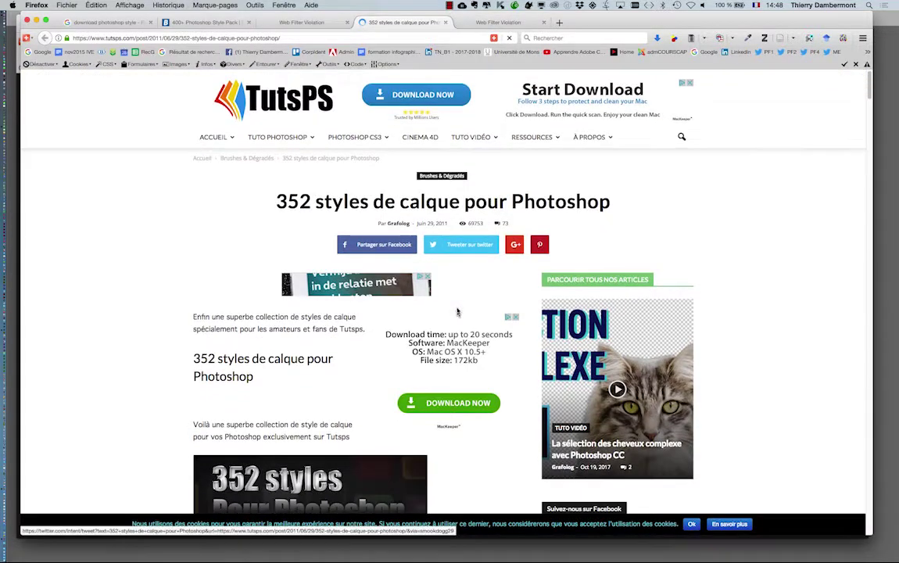
scroll(457, 311, "down", 2)
scroll(457, 311, "down", 5)
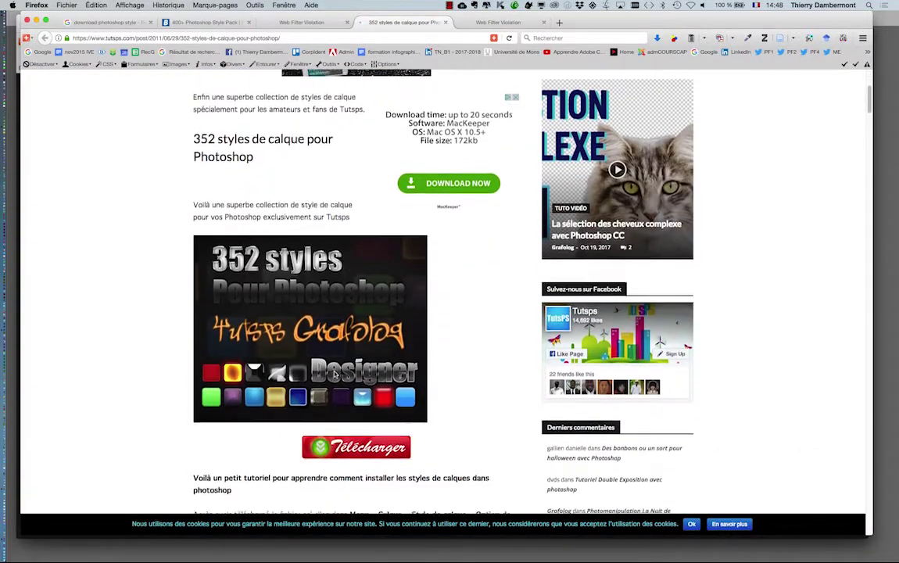
scroll(334, 375, "down", 1)
scroll(277, 351, "down", 1)
scroll(273, 352, "down", 1)
scroll(264, 354, "down", 1)
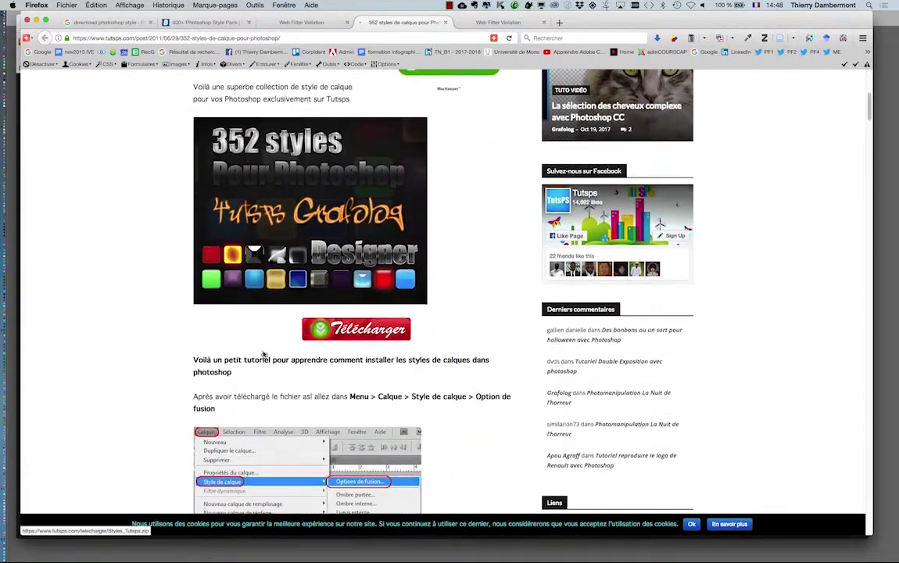
scroll(264, 354, "down", 2)
scroll(264, 354, "down", 2)
scroll(263, 354, "down", 2)
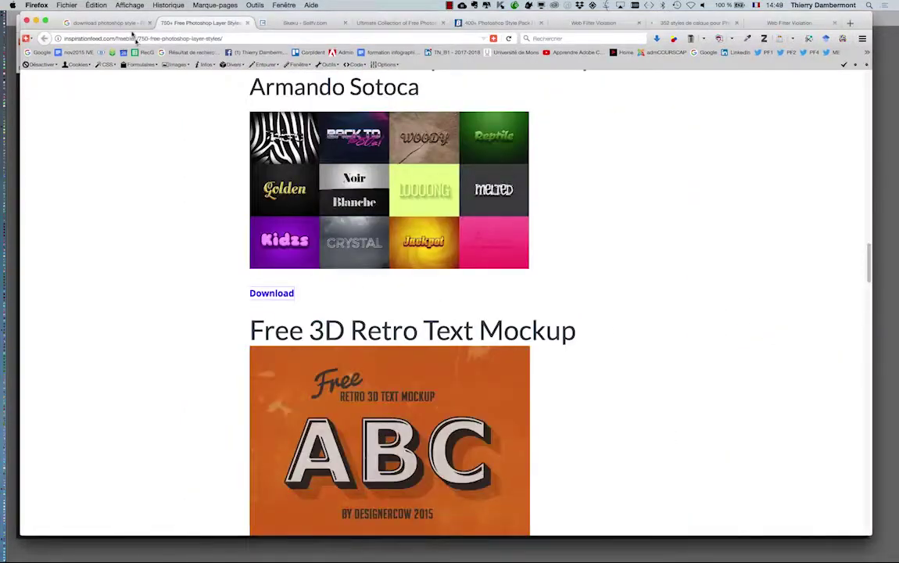
scroll(313, 216, "down", 1)
scroll(336, 297, "down", 2)
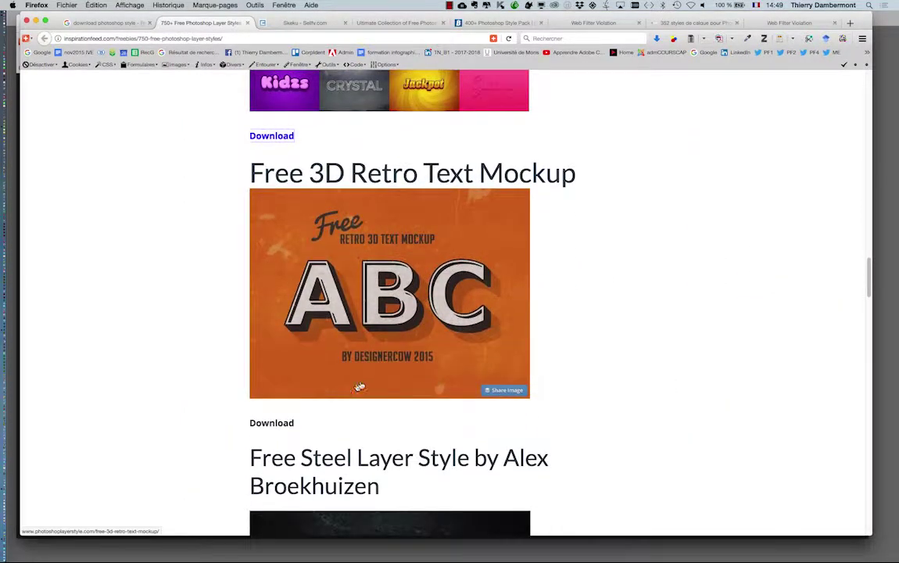
scroll(344, 375, "down", 1)
scroll(344, 373, "down", 2)
scroll(343, 372, "down", 2)
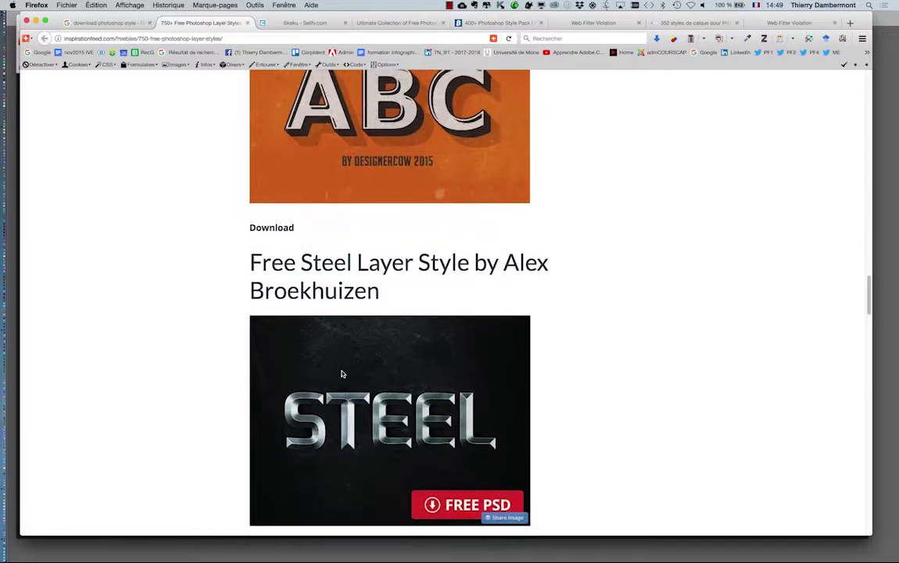
scroll(341, 373, "down", 1)
scroll(342, 373, "down", 2)
scroll(342, 373, "down", 1)
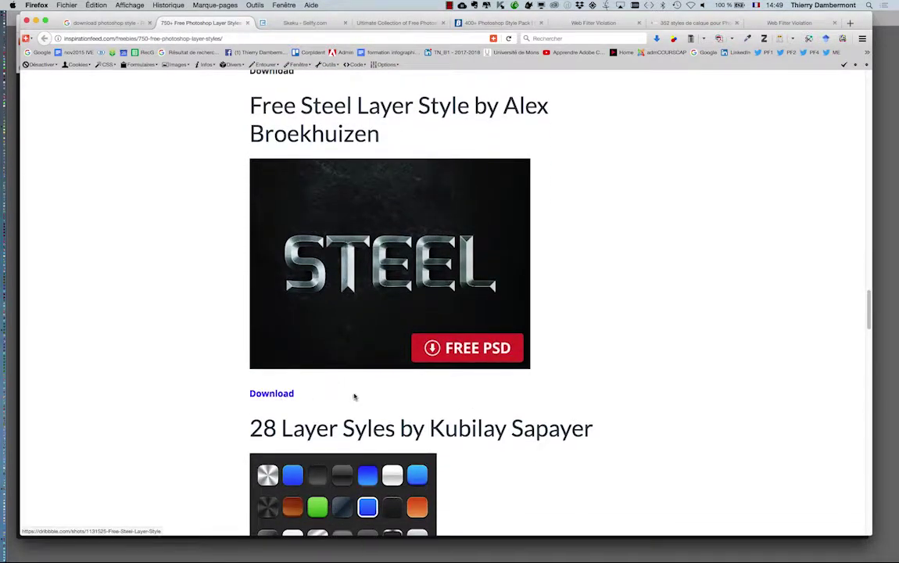
scroll(353, 395, "down", 2)
scroll(355, 396, "down", 5)
scroll(354, 396, "down", 2)
scroll(354, 397, "down", 1)
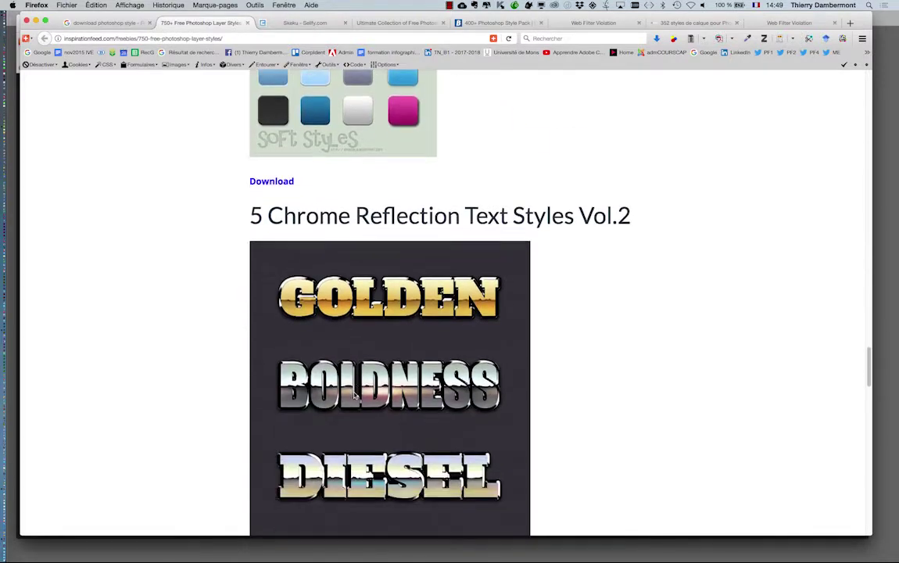
scroll(354, 396, "down", 1)
scroll(354, 396, "down", 2)
scroll(354, 397, "down", 3)
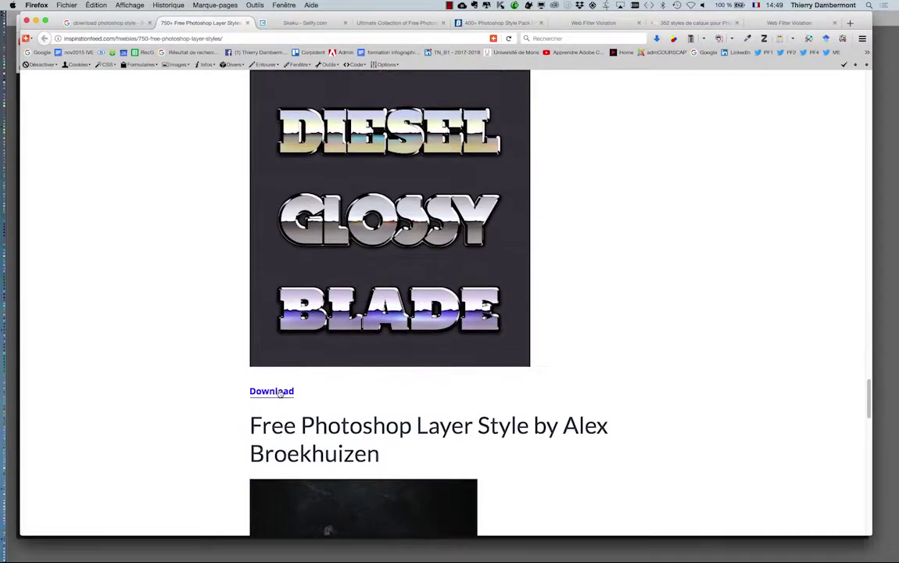
left_click(260, 388)
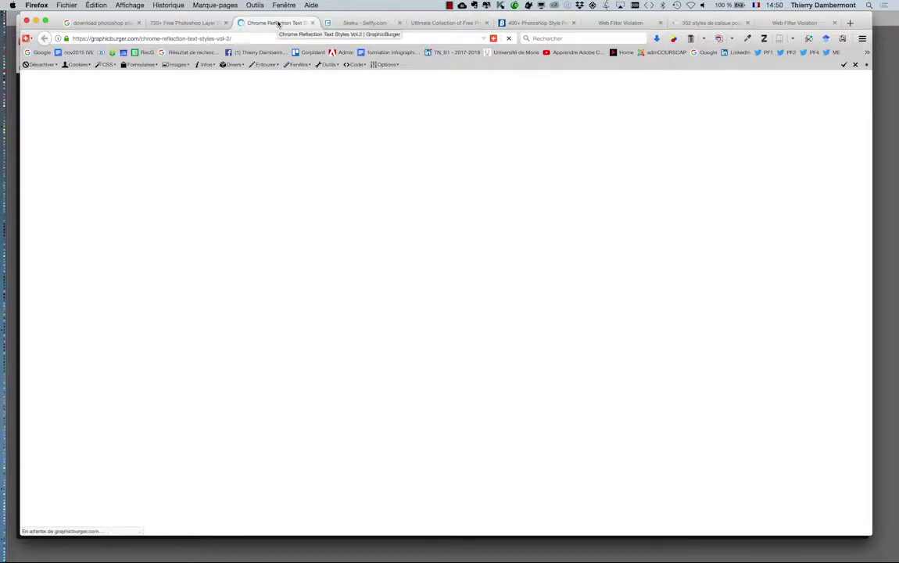
Scroll down GraphicBurger's page and hit the green Download button for Chrome Reflection Text Styles Vol.2.
scroll(514, 264, "down", 3)
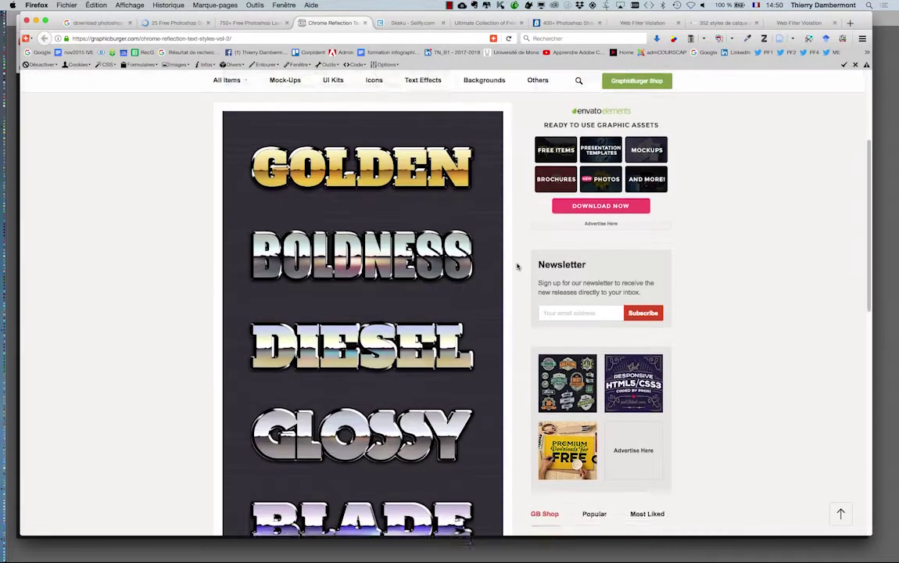
scroll(514, 264, "down", 5)
scroll(514, 264, "down", 5)
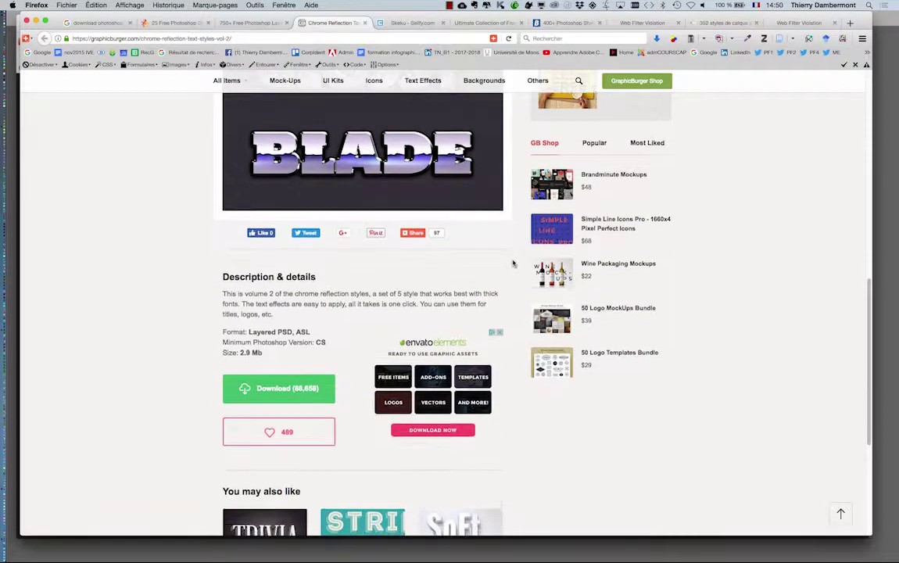
scroll(513, 263, "down", 1)
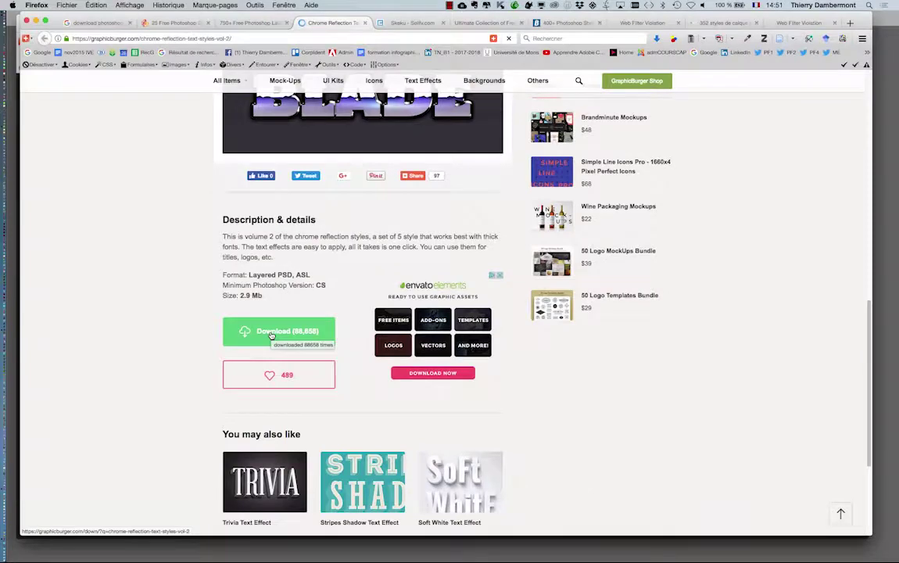
left_click(272, 336)
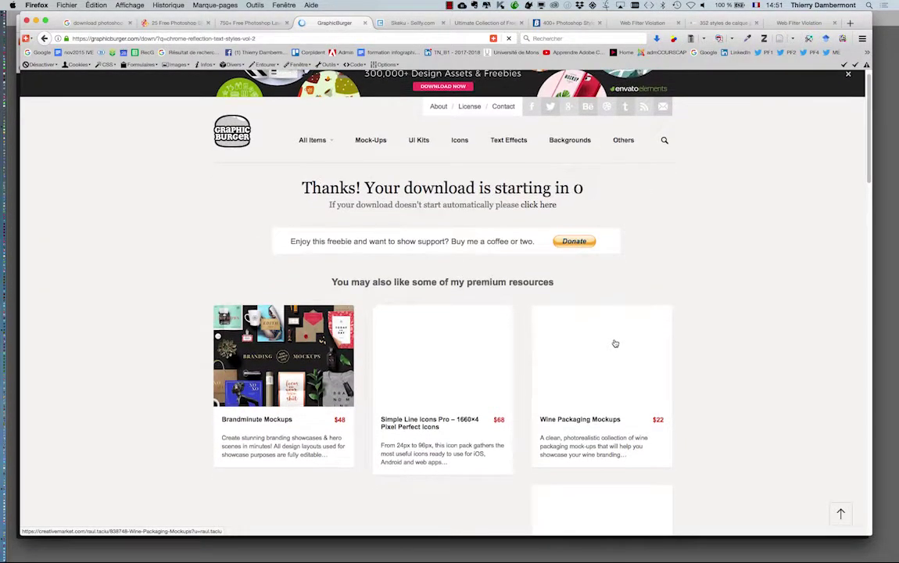
Check the Firefox downloads panel and Library, then close the Library.
left_click(656, 40)
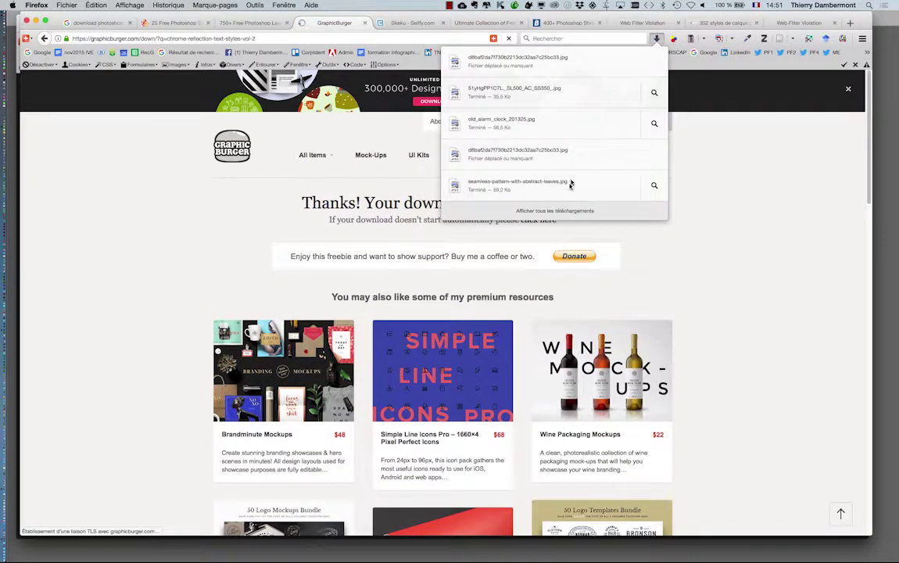
left_click(561, 215)
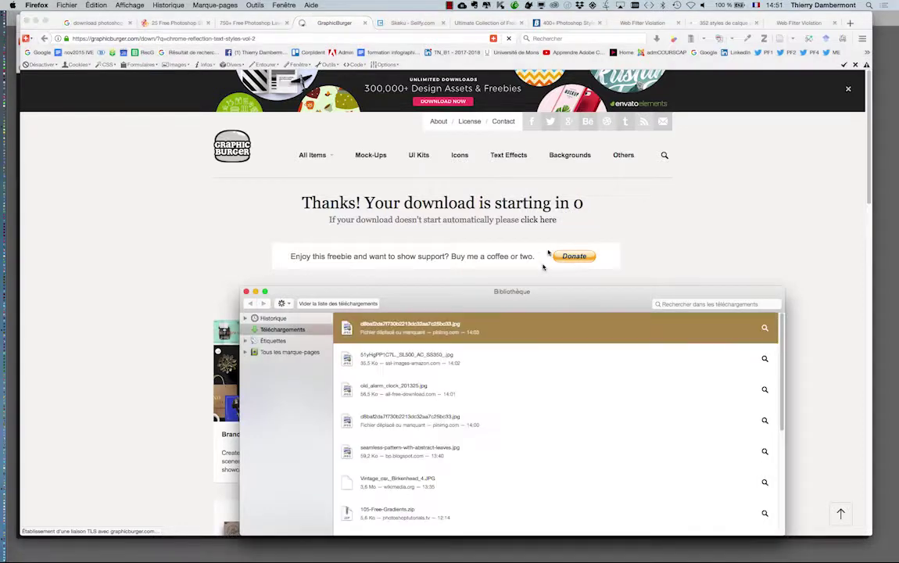
left_click(246, 292)
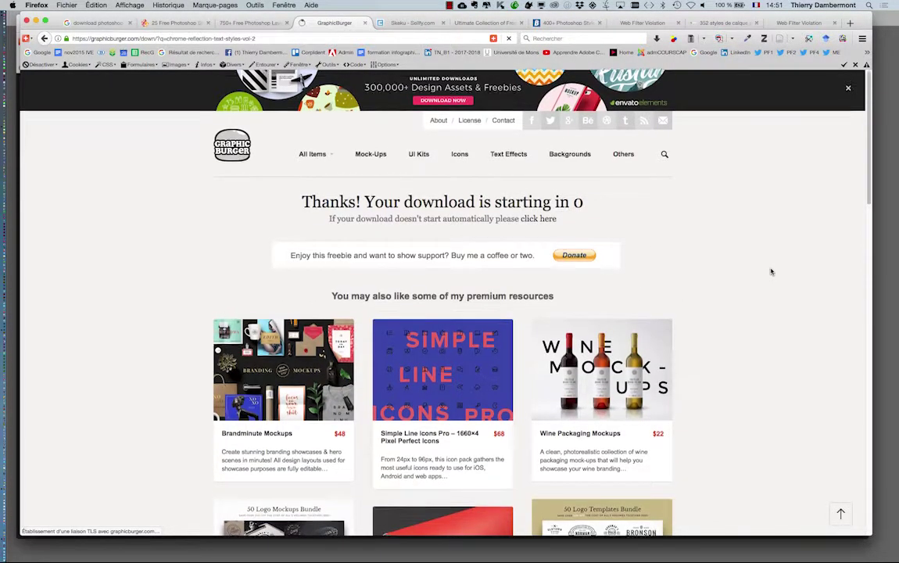
Restart the download and save Chrome-Reflection-Text-Styles-Vol2.zip to disk, then return to Finder.
scroll(771, 272, "down", 1)
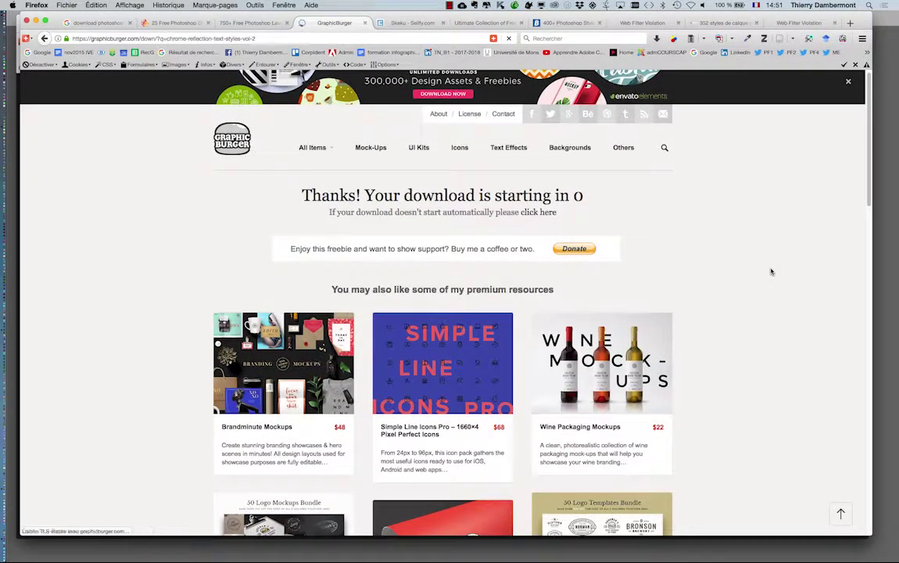
left_click(545, 214)
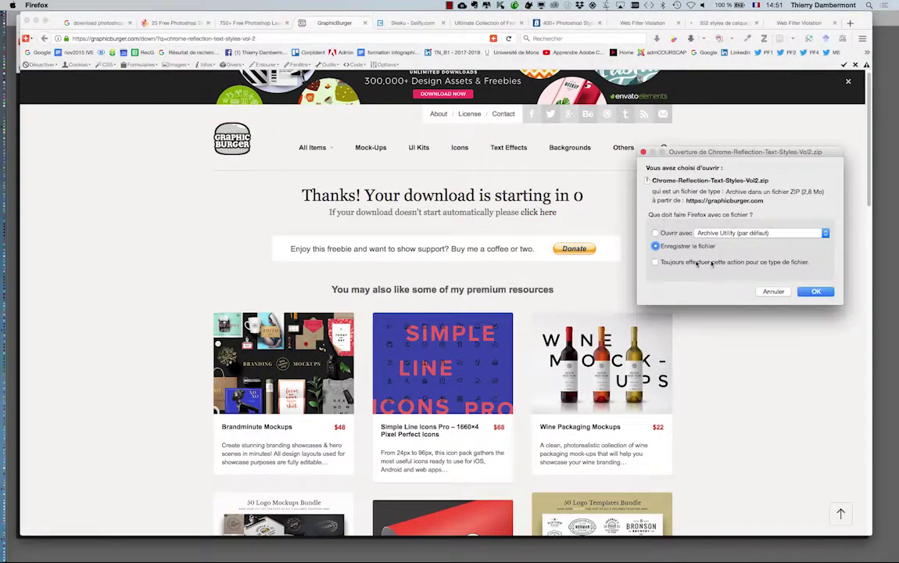
left_click(805, 291)
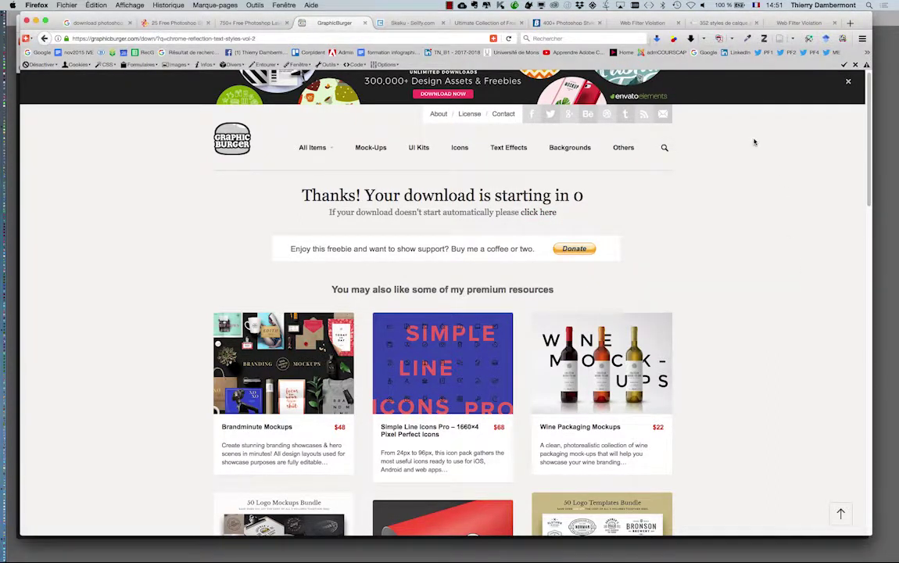
key("super+Tab")
key("super+Tab")
key("super+Tab")
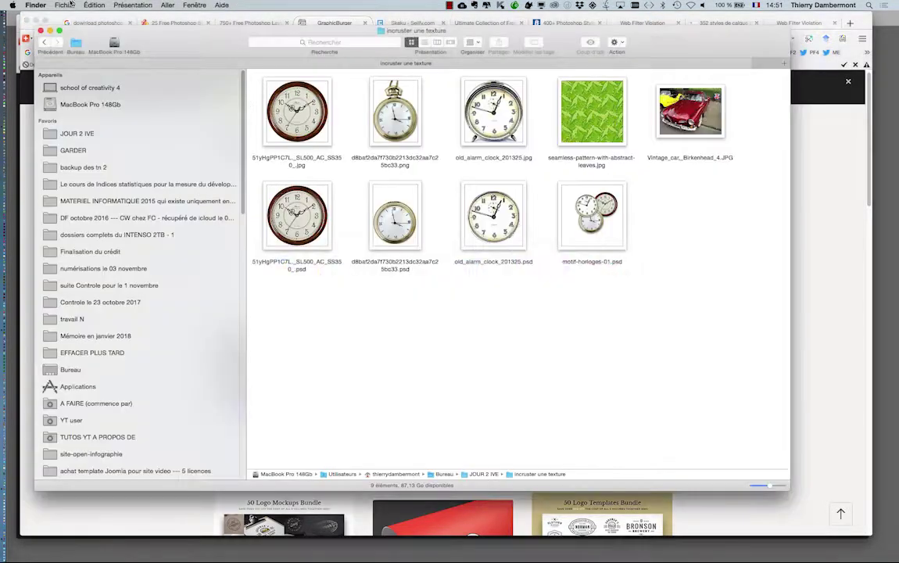
Move Chrome-Reflection-Text-Styles-Vol2.zip from the Desktop into the 'incruster une texture' folder.
left_click(66, 5)
left_click(78, 17)
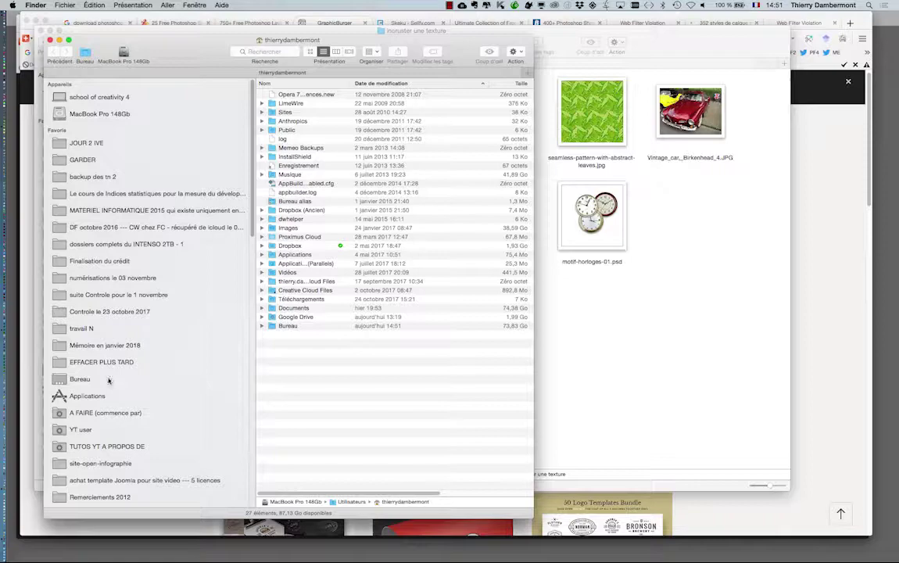
left_click(80, 378)
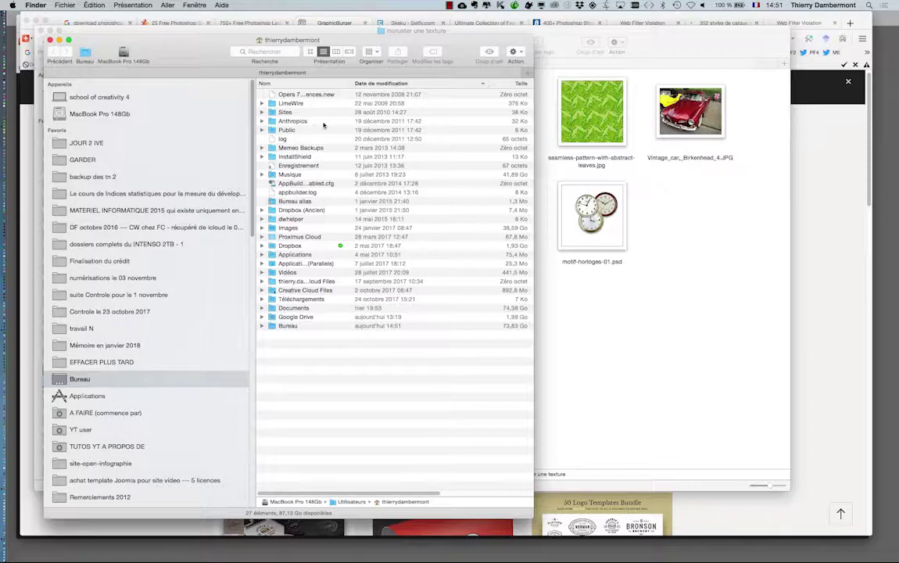
left_click(310, 95)
mouse_move(204, 57)
left_mouse_down()
mouse_move(605, 280)
mouse_move(613, 318)
left_mouse_up()
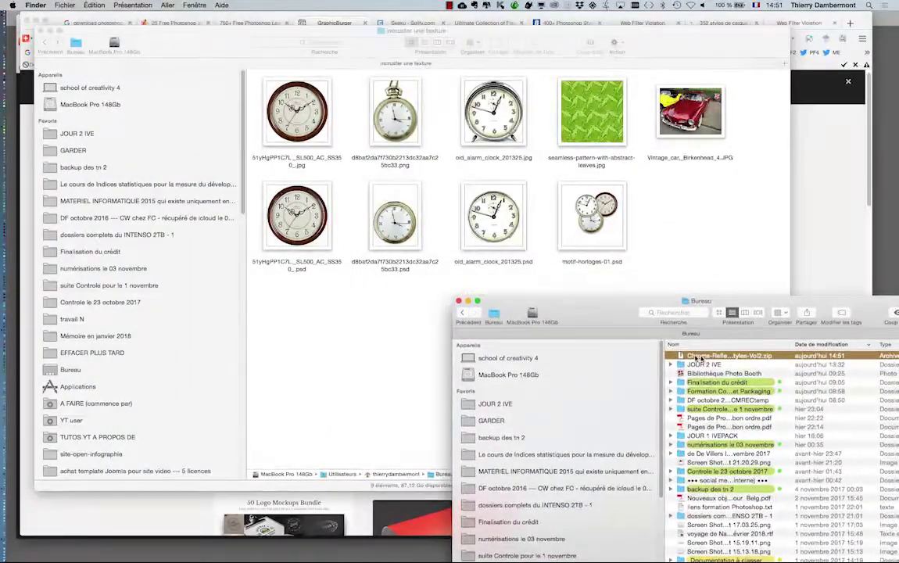
mouse_move(727, 355)
left_mouse_down()
mouse_move(374, 336)
mouse_move(399, 308)
left_mouse_up()
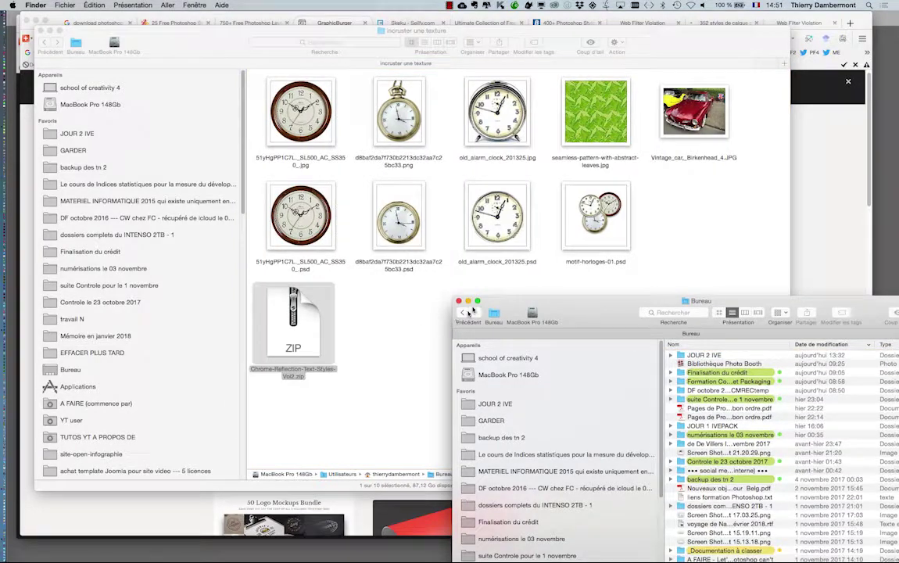
key("super+w")
Create 'dossier sans titre', move the zip into it, and switch to List view.
left_click(414, 322)
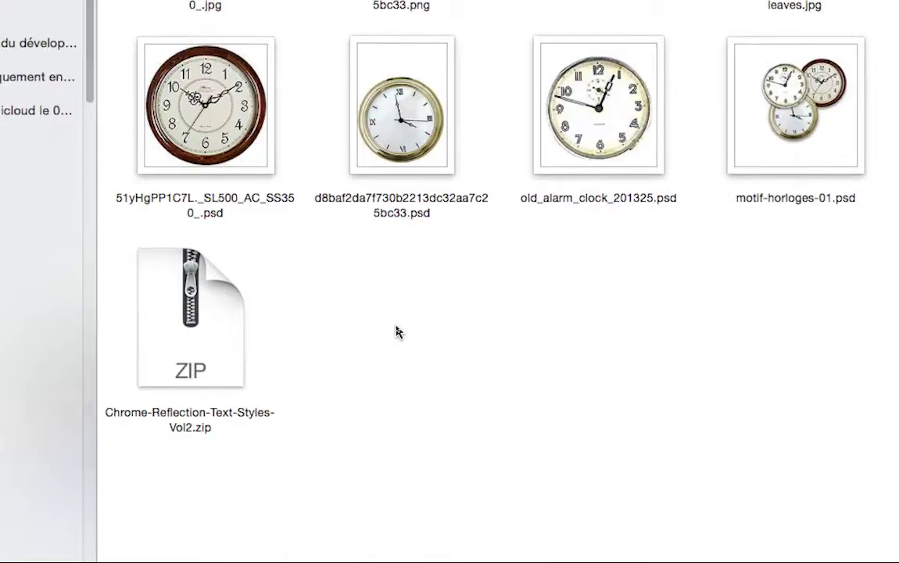
right_click(397, 331)
left_click(404, 333)
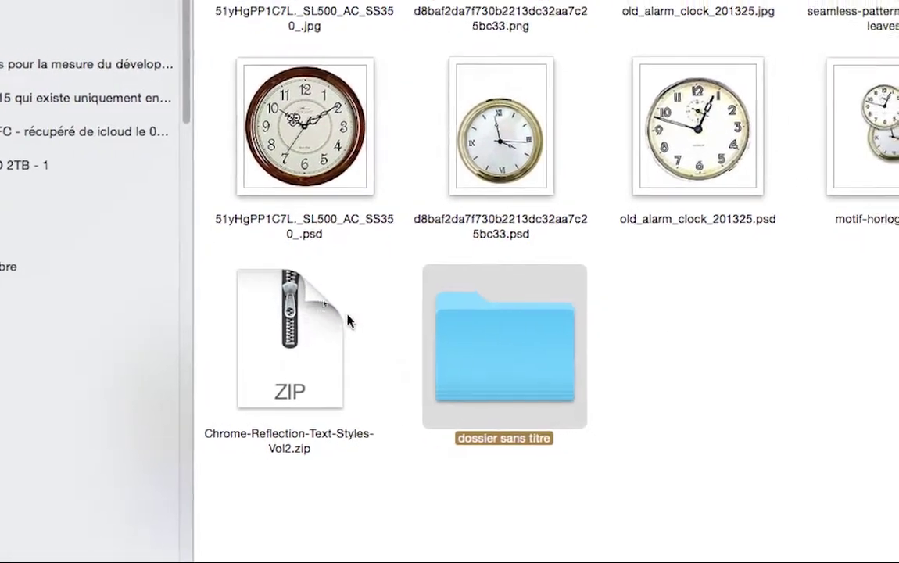
left_click(344, 302)
left_click_drag(322, 317, 523, 355)
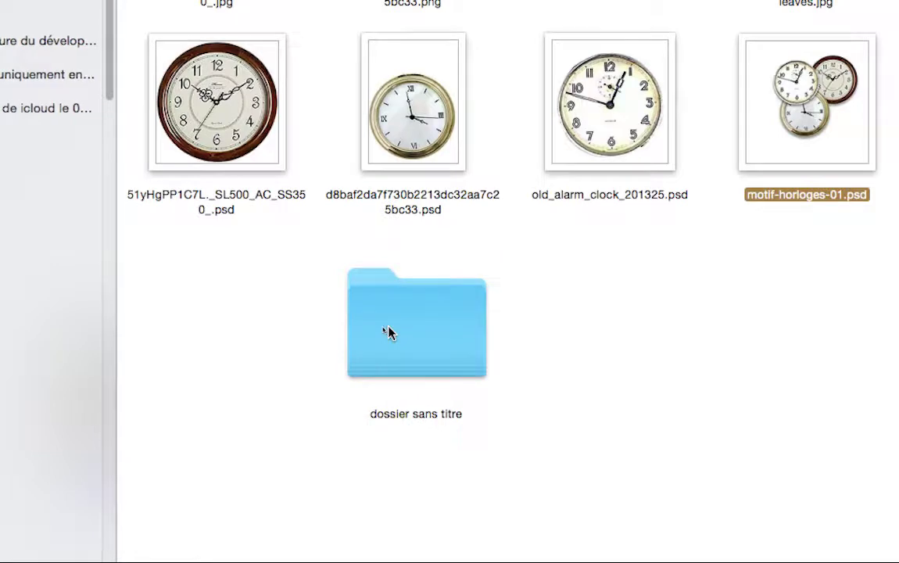
left_click(389, 333)
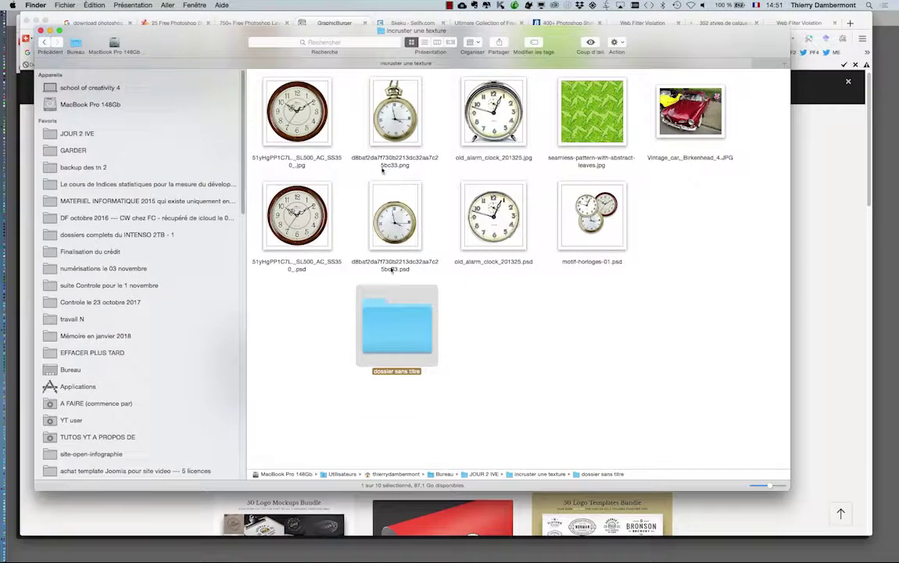
left_click(424, 42)
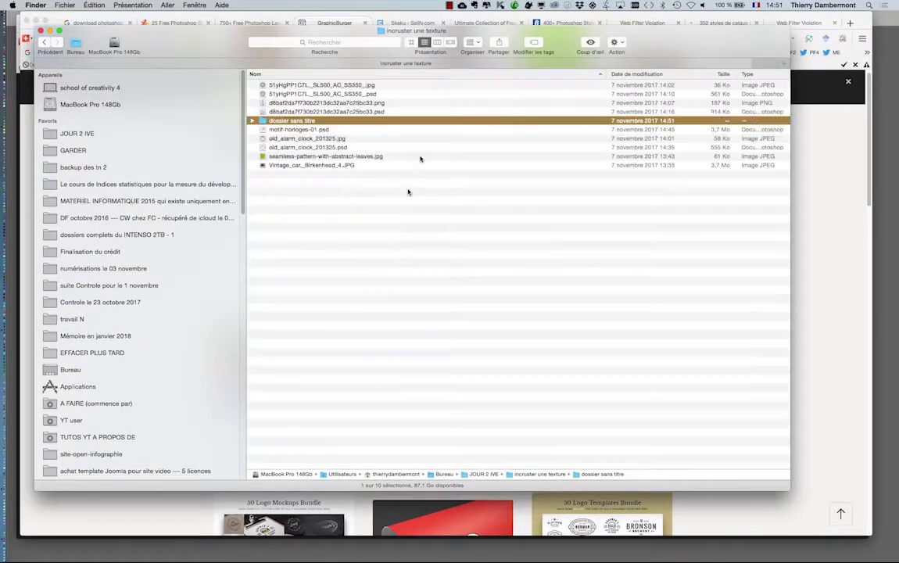
Unzip Chrome-Reflection-Text-Styles-Vol2.zip inside 'dossier sans titre' and expand the extracted folder.
double_click(261, 123)
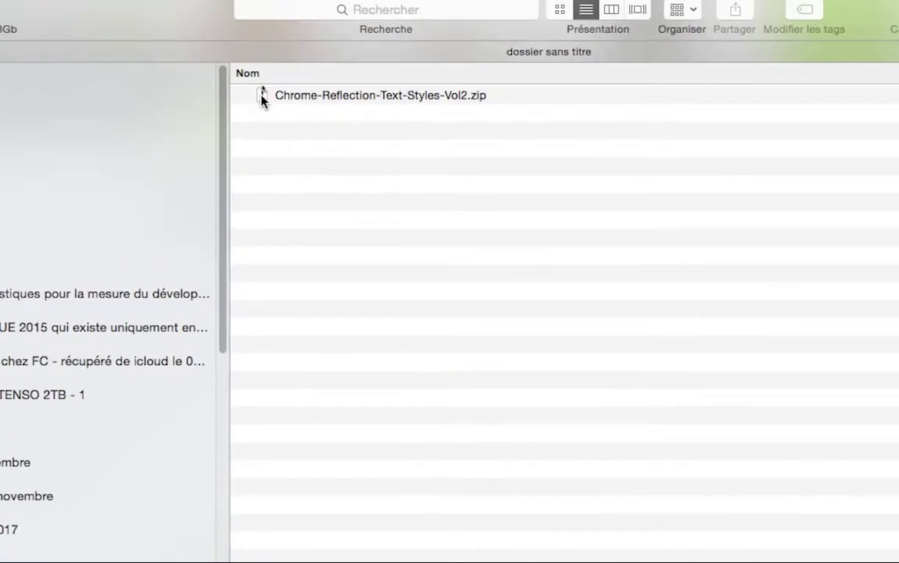
double_click(262, 95)
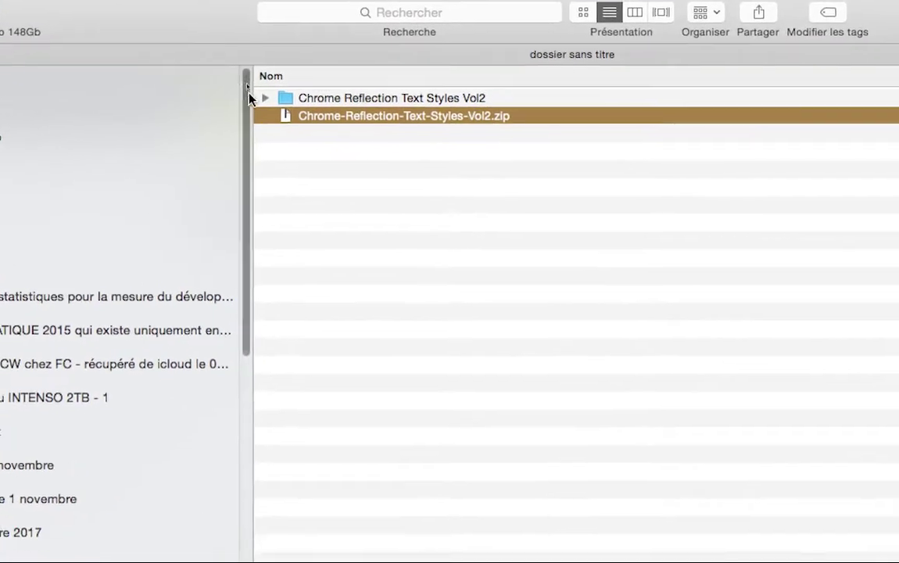
left_click(254, 96)
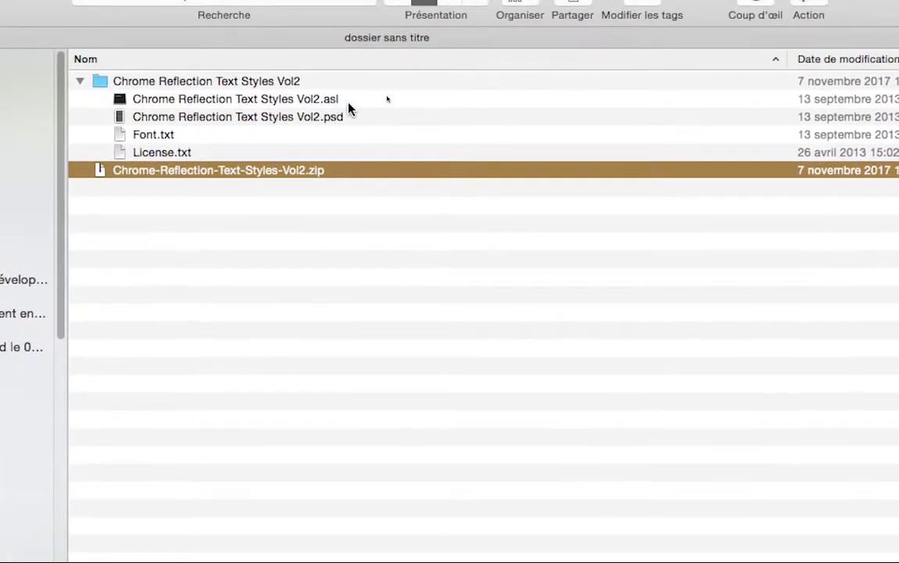
Inspect the extracted .asl and .psd files, then check the antivirus status.
left_click(469, 81)
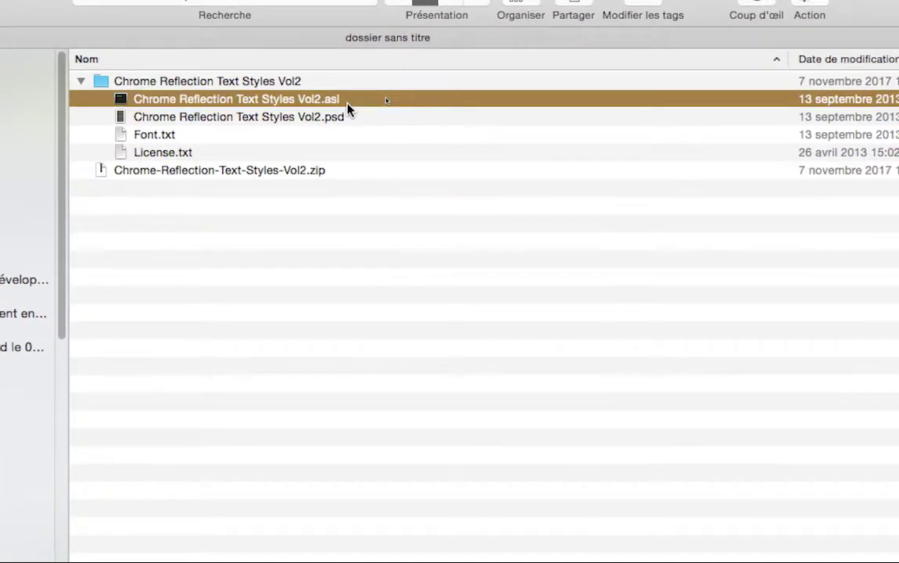
left_click(348, 109)
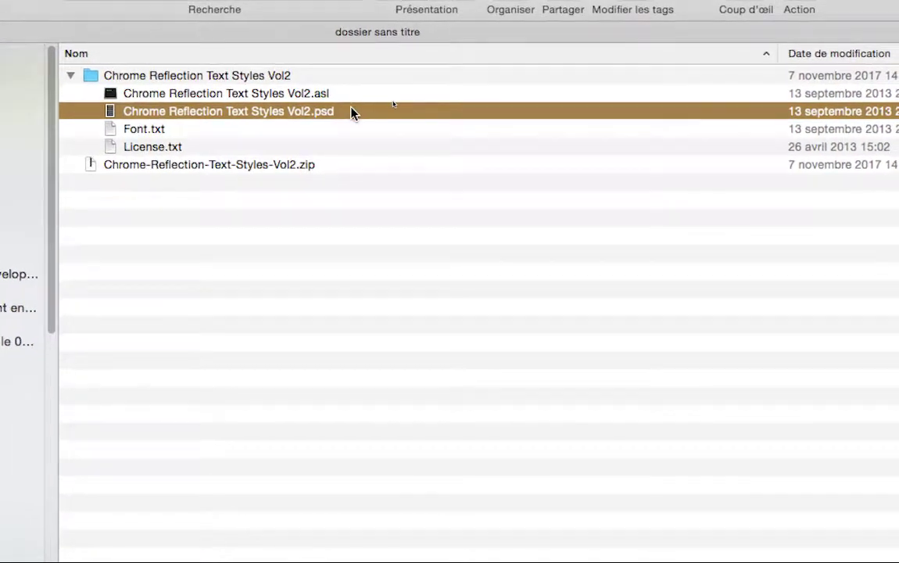
left_click(347, 100)
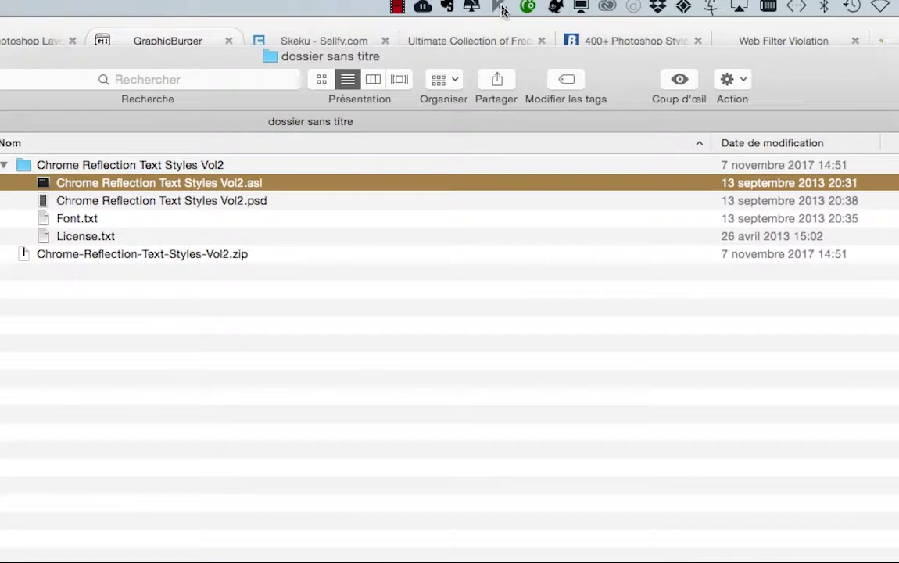
left_click(501, 6)
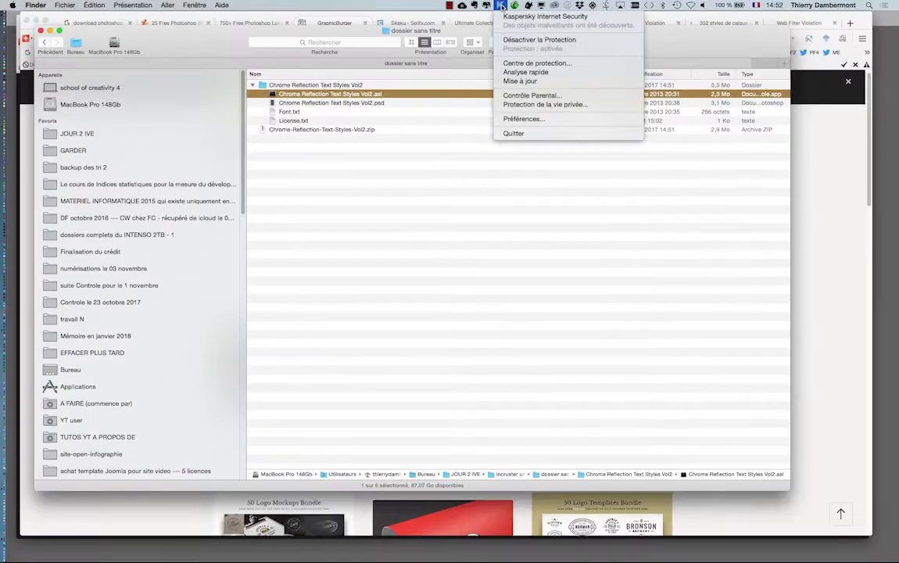
Dismiss the antivirus prompt, collapse the extracted folder, and shrink the Finder window over the web page.
left_click(574, 204)
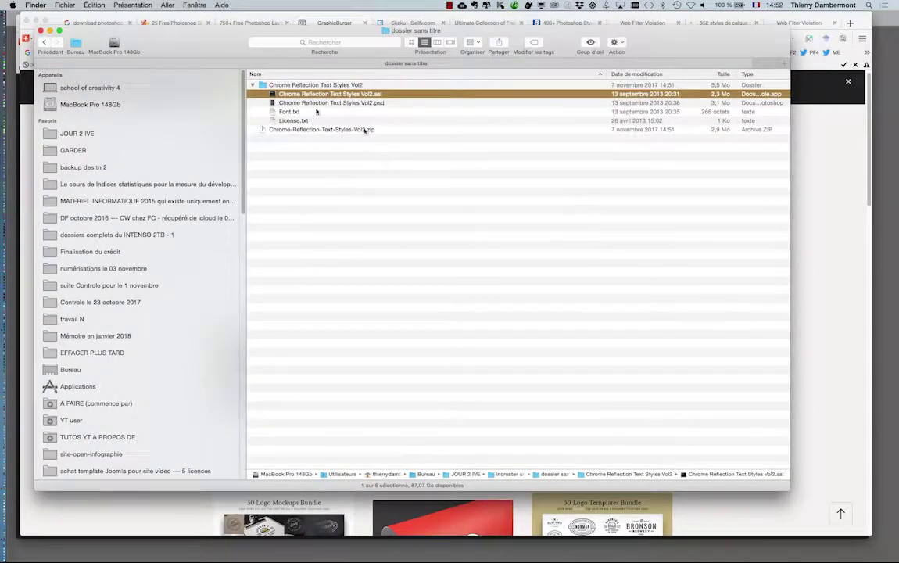
left_click(253, 85)
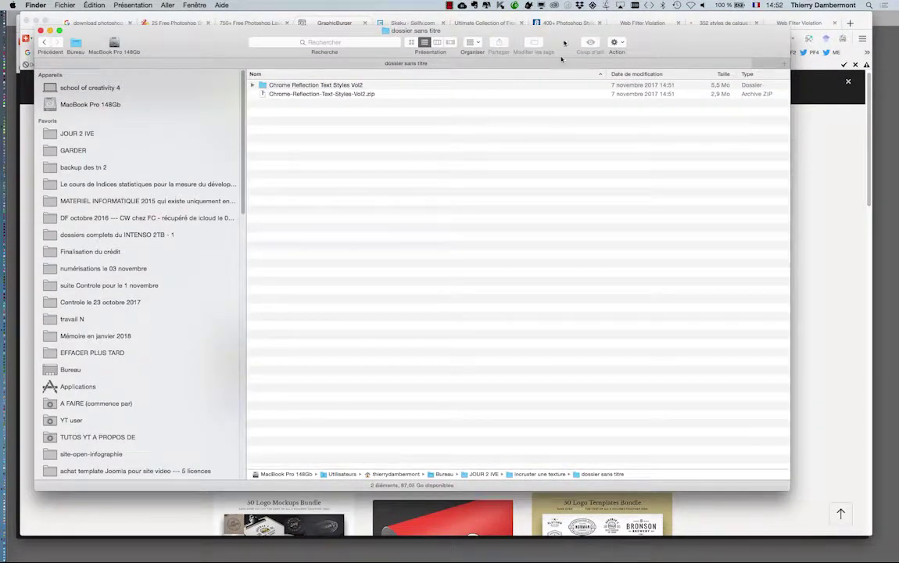
mouse_move(784, 489)
left_mouse_down()
mouse_move(712, 428)
mouse_move(631, 381)
mouse_move(616, 277)
left_mouse_up()
left_click_drag(205, 39, 430, 173)
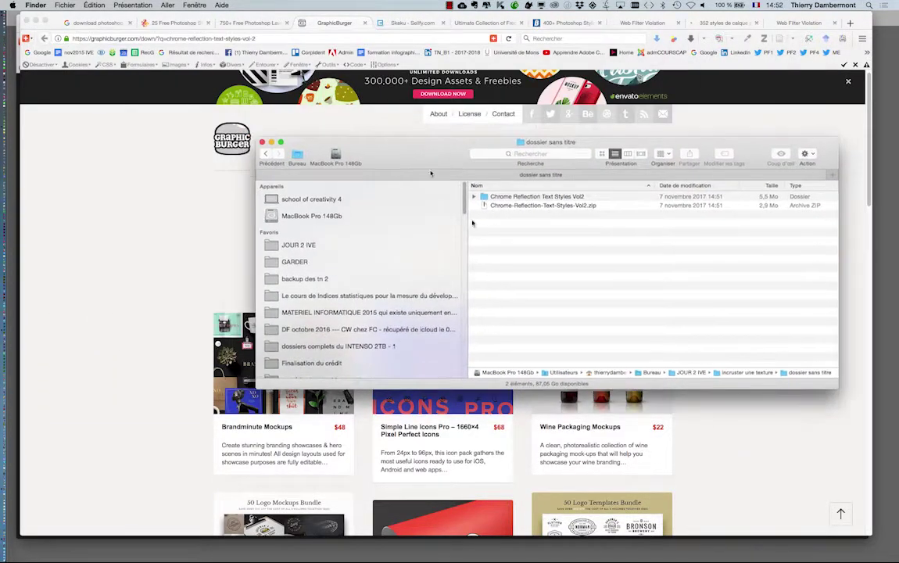
Expand the extracted folder again to reach the Chrome Reflection PSD.
left_click(474, 198)
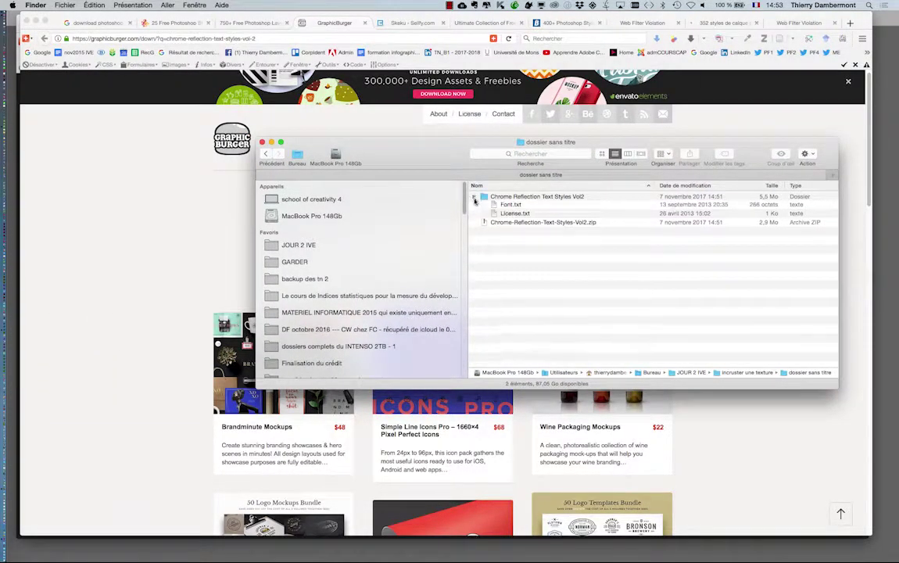
key("super+Tab")
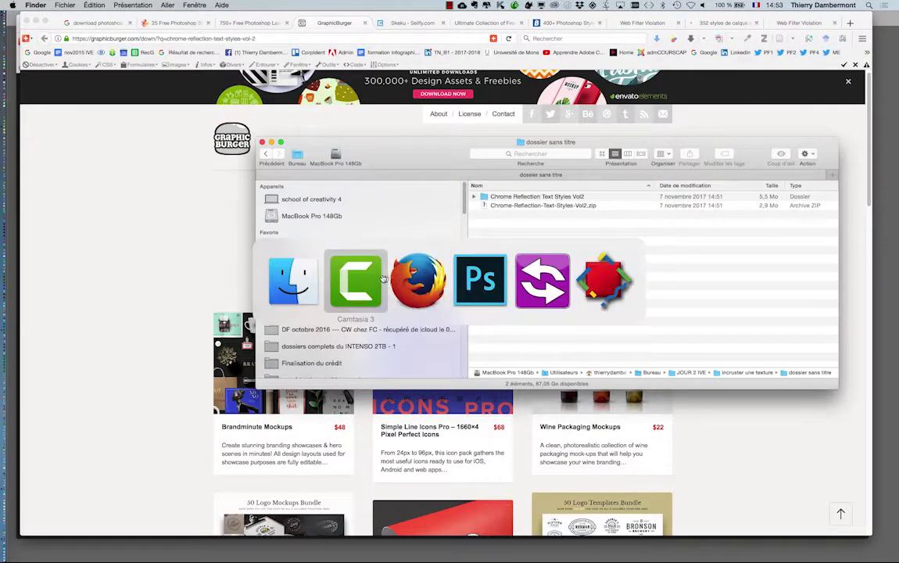
key("super+Tab")
key("super+Tab")
key("super+Tab")
key("super+Tab")
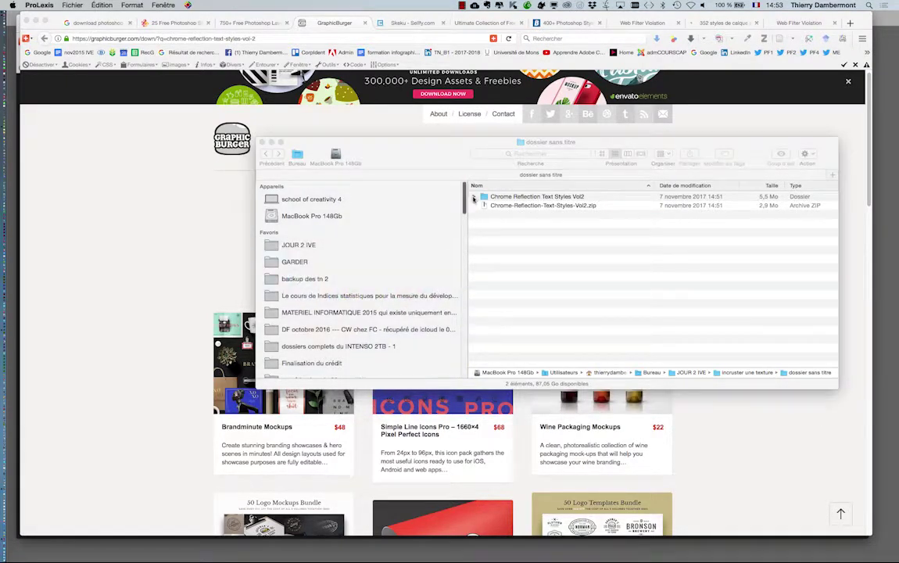
left_click(474, 196)
Open the Chrome Reflection Text Styles PSD with Préférer le profil incorporé, skipping Typekit and leaving fonts unresolved.
double_click(558, 214)
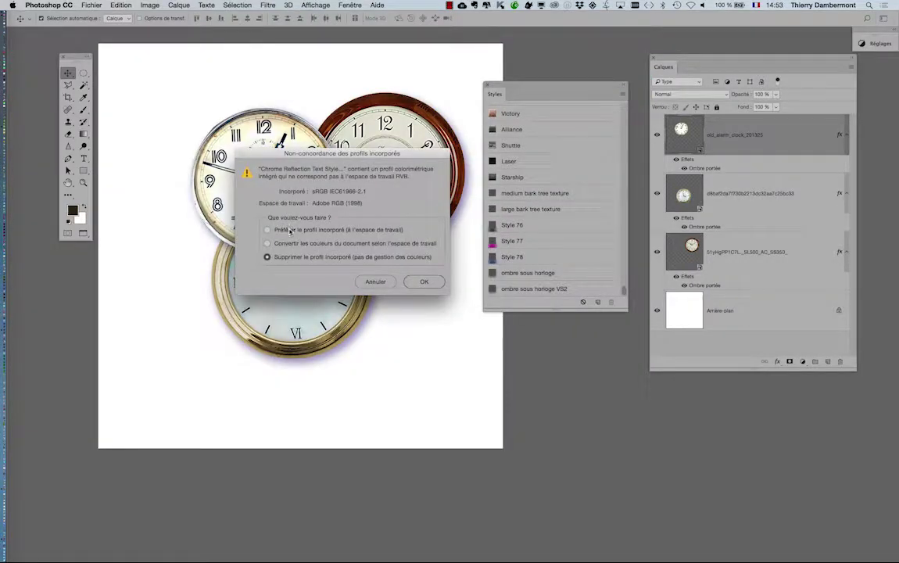
left_click(289, 229)
left_click(432, 283)
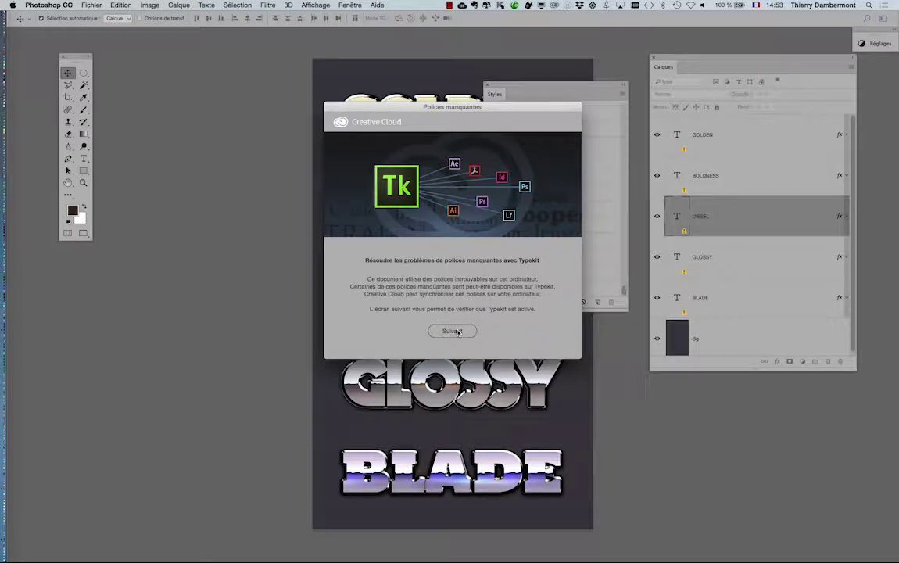
left_click(458, 332)
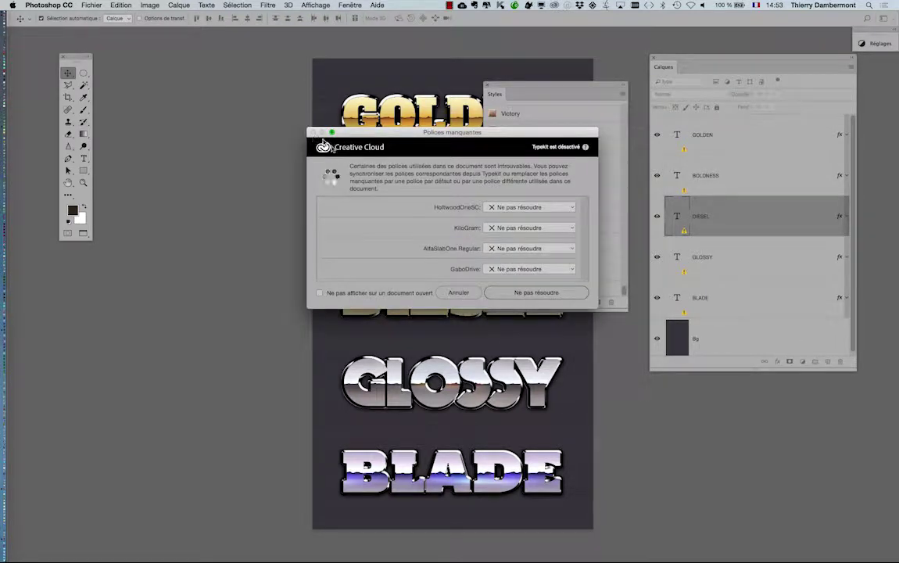
left_click(458, 293)
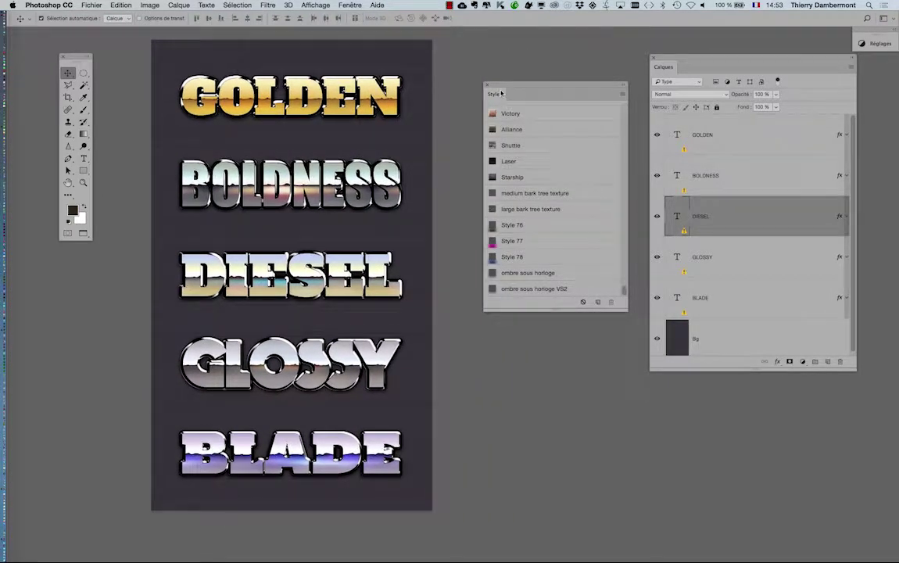
Move the Styles panel aside and expand the effect lists of DIESEL, BOLDNESS and GOLDEN.
left_click_drag(501, 93, 468, 71)
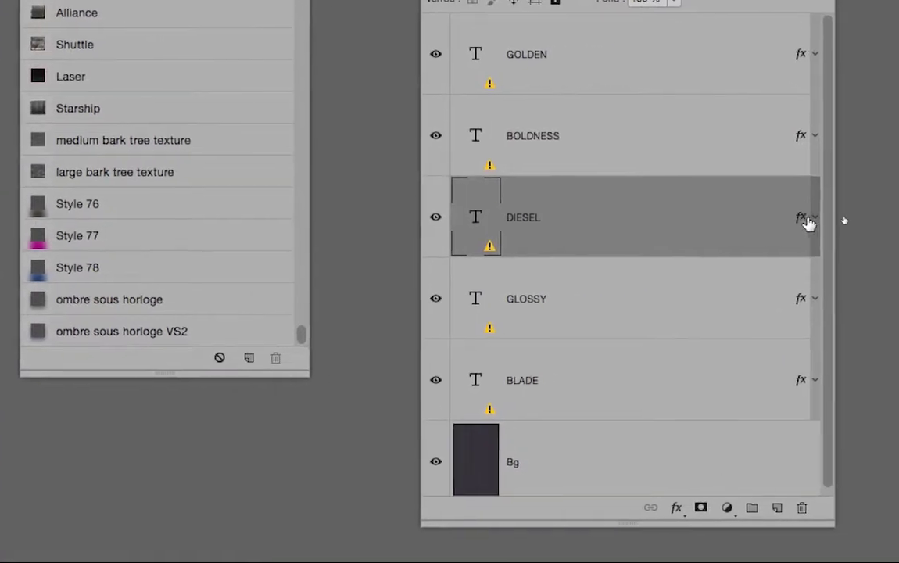
left_click(810, 219)
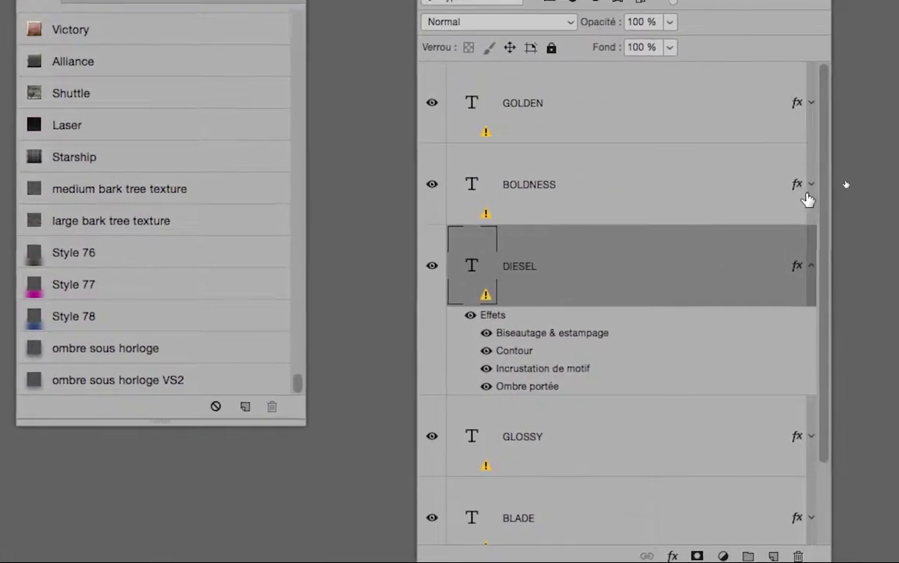
left_click(809, 190)
left_click(811, 100)
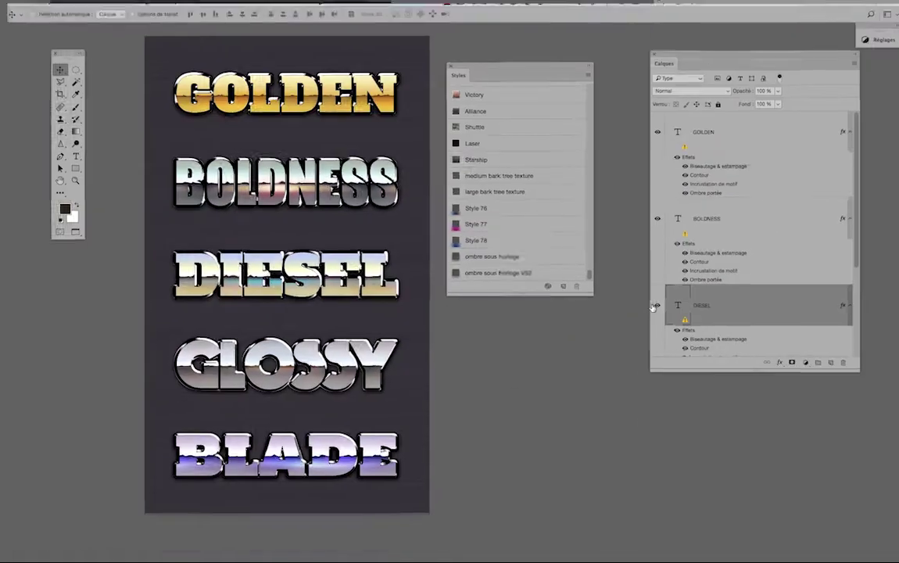
left_click(656, 306)
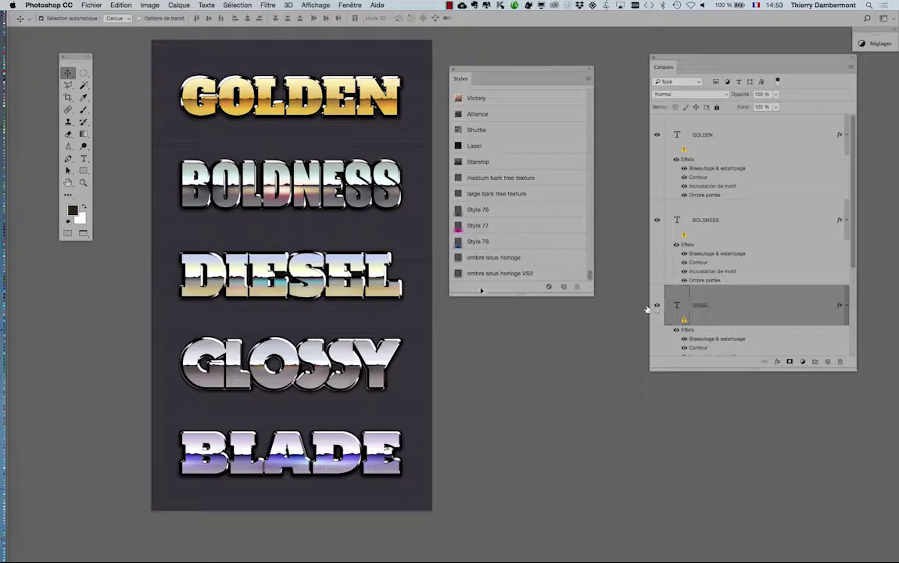
Zoom the canvas and close the Styles panel.
scroll(207, 259, "up", 2)
scroll(207, 259, "up", 2)
scroll(207, 259, "up", 2)
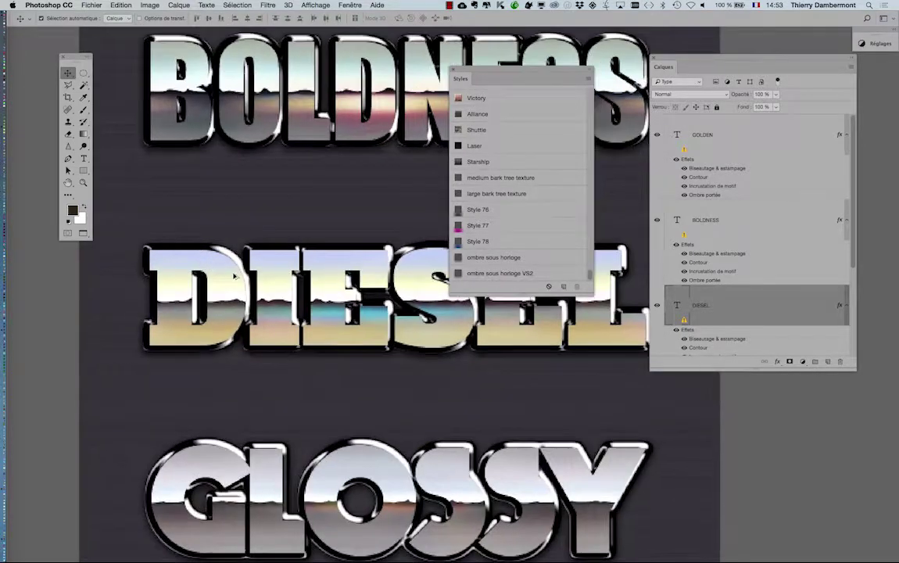
left_click(453, 70)
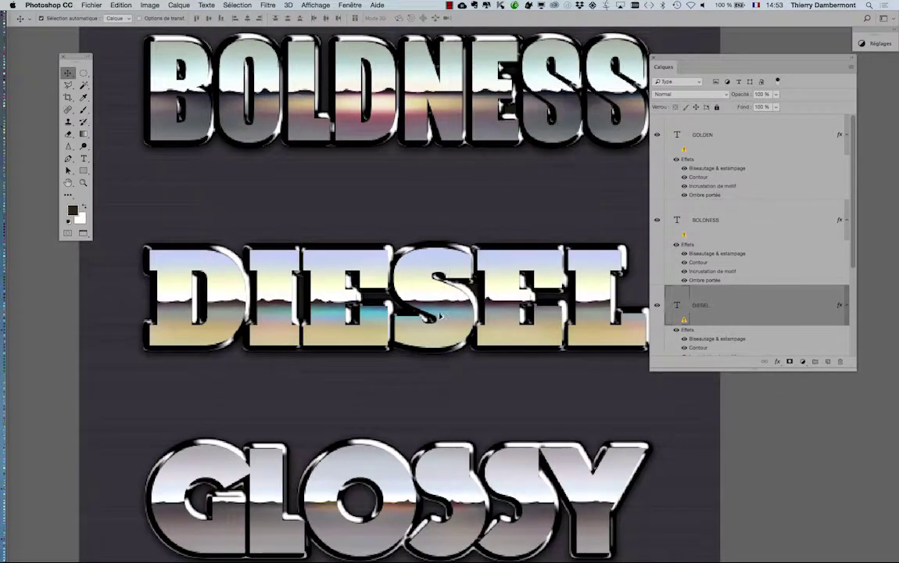
scroll(453, 301, "down", 2)
scroll(454, 301, "down", 2)
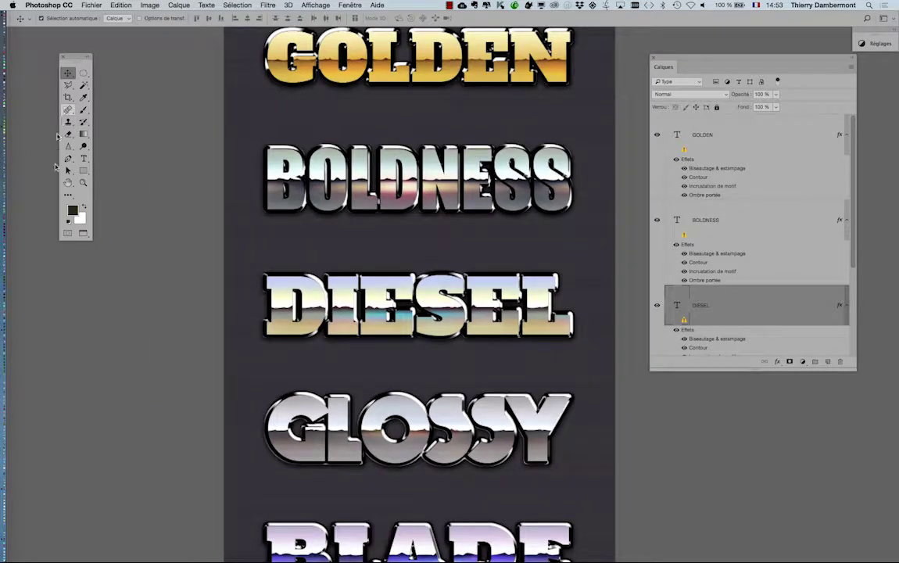
Retype the DIESEL chrome word as ARBUSTES with a substitute font and commit it.
left_click(83, 158)
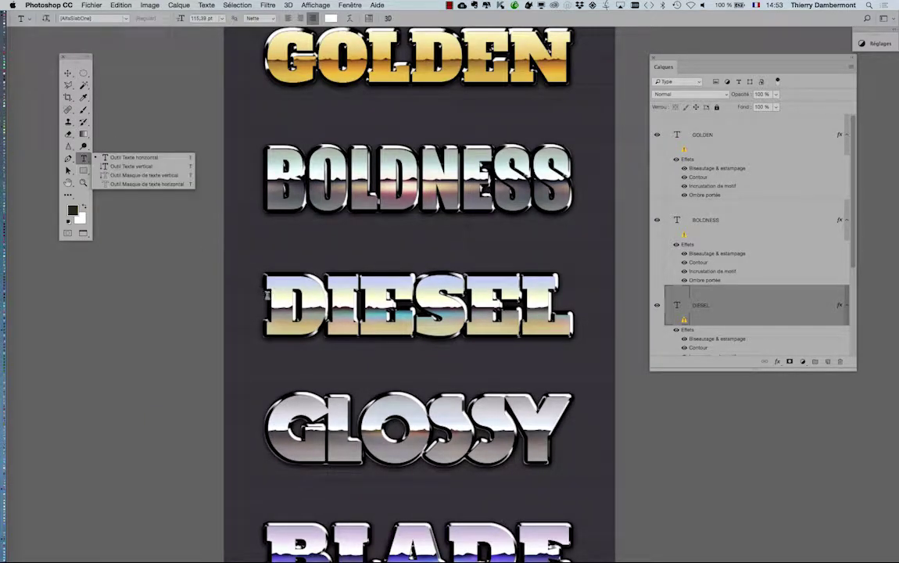
left_click_drag(356, 301, 578, 301)
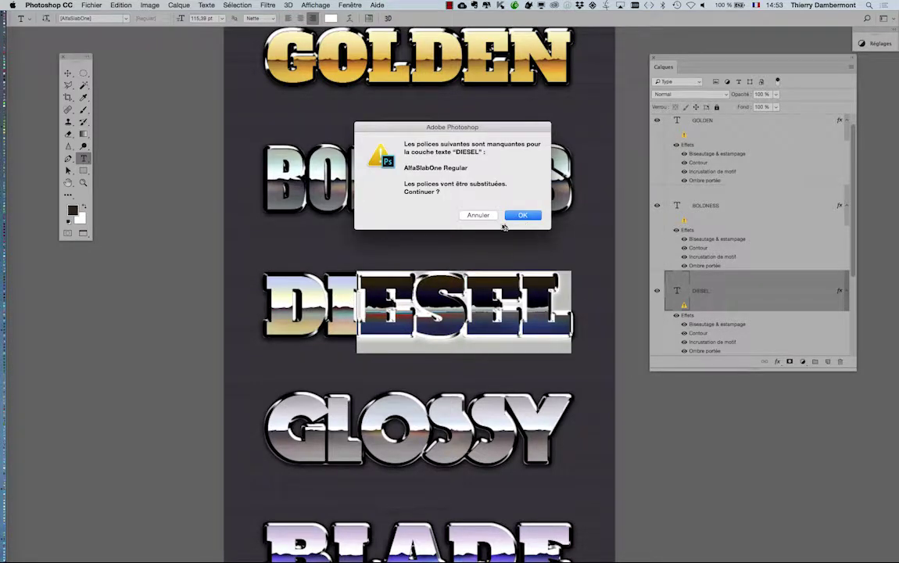
left_click(509, 216)
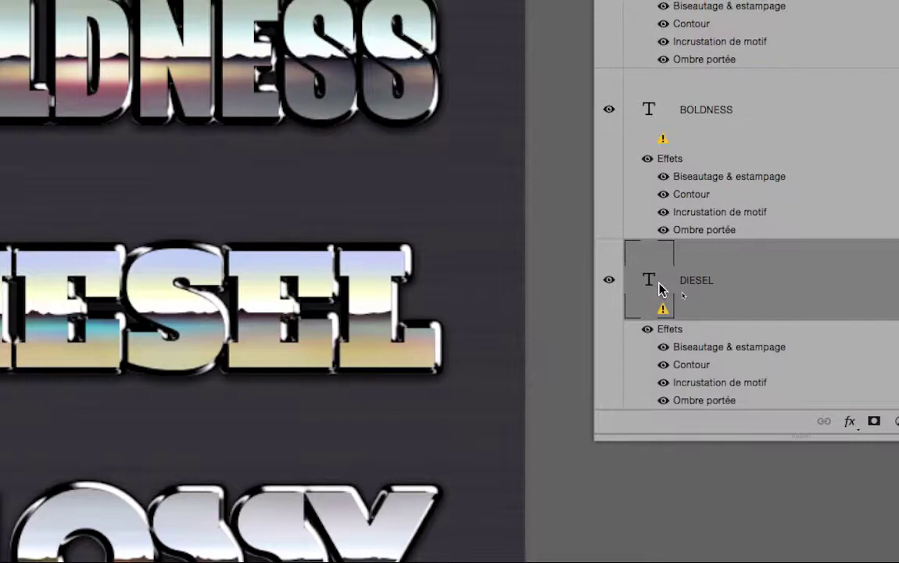
double_click(659, 289)
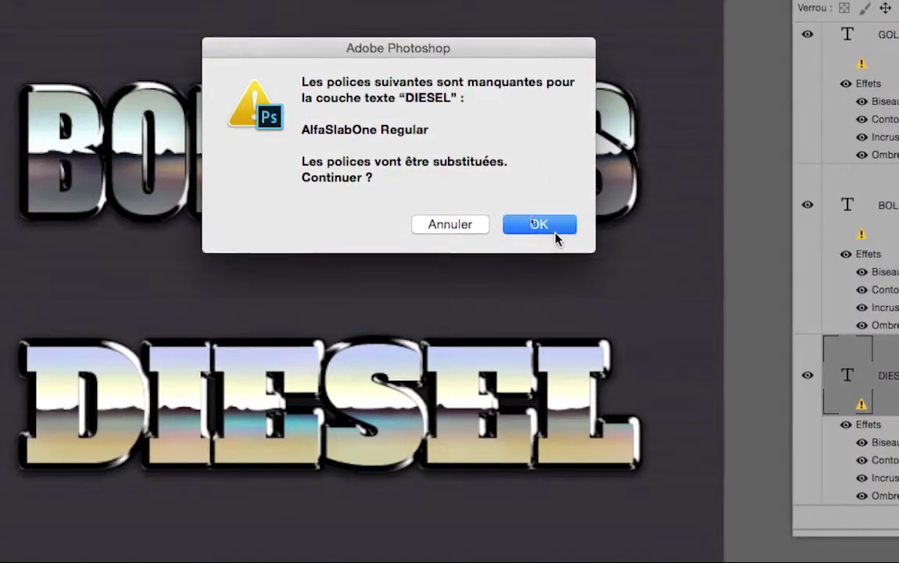
left_click(532, 221)
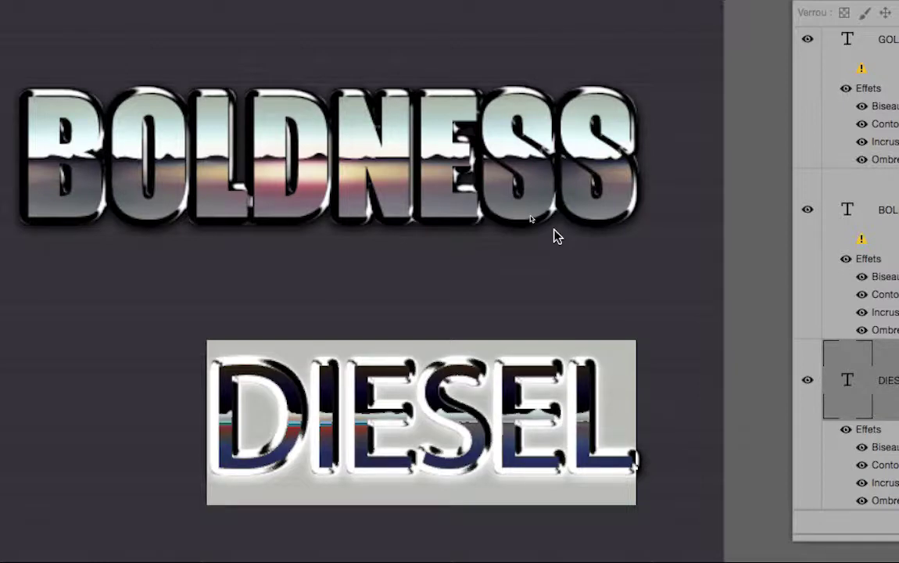
type("Arb")
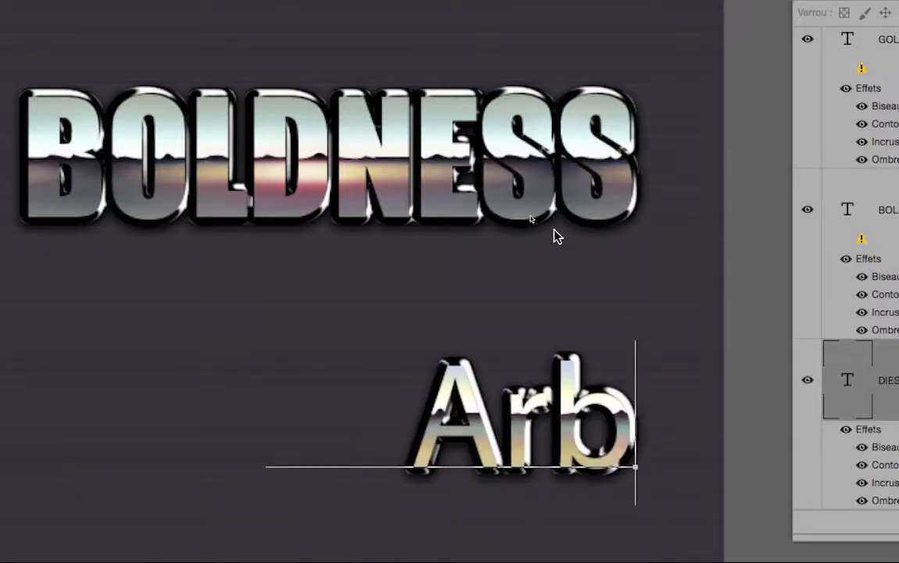
type("ustes")
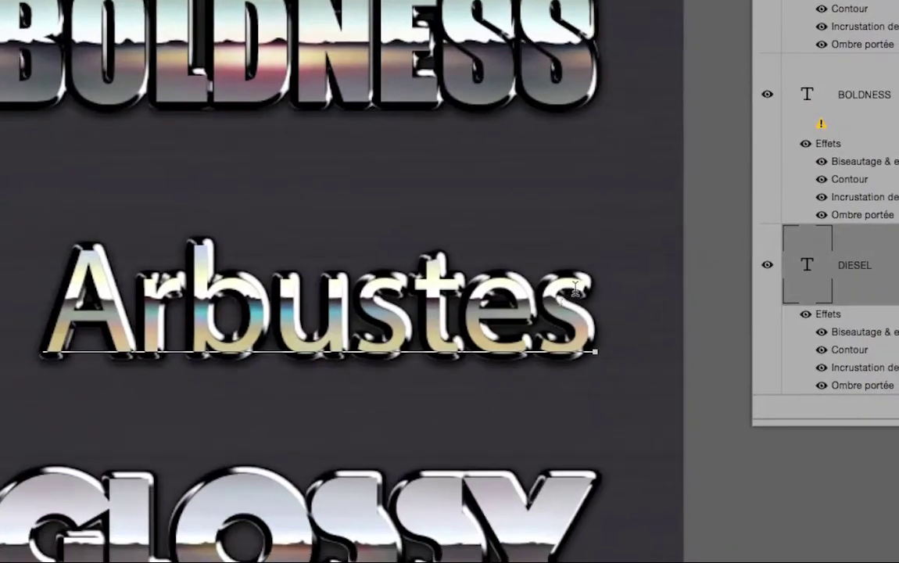
left_click_drag(694, 309, 401, 287)
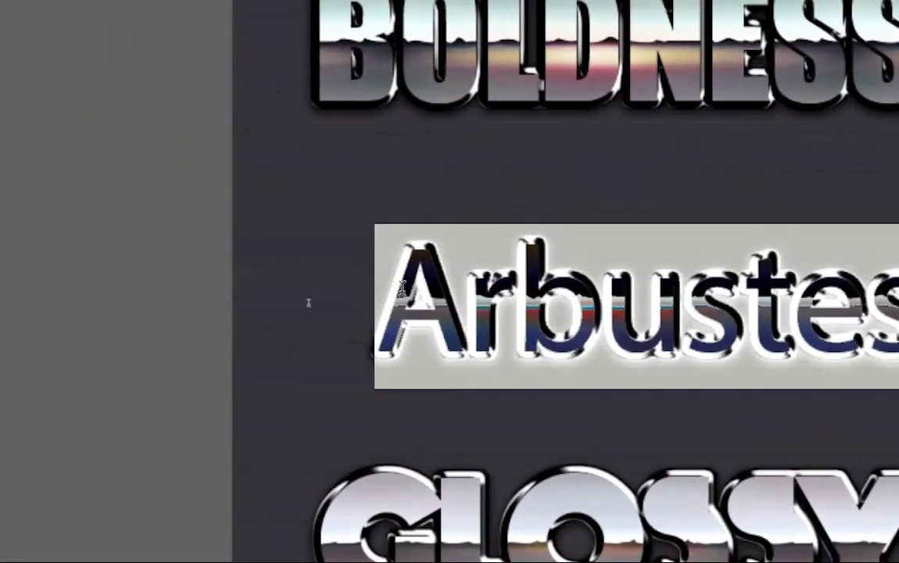
type("ARB")
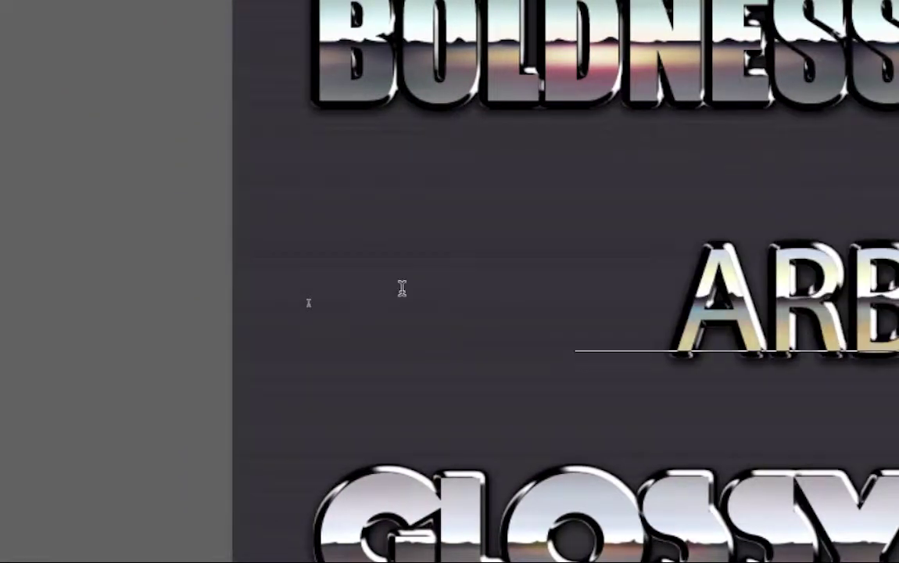
type("USTES")
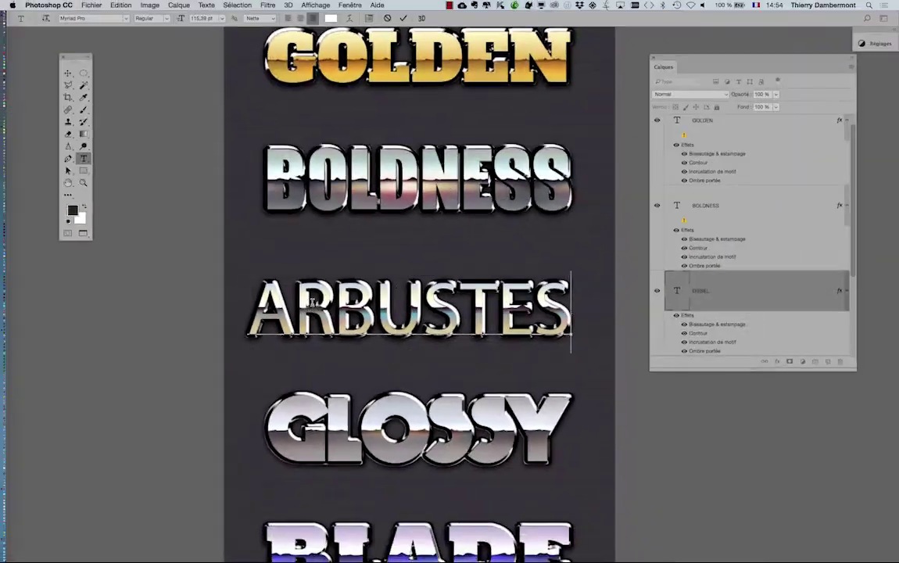
left_click(68, 72)
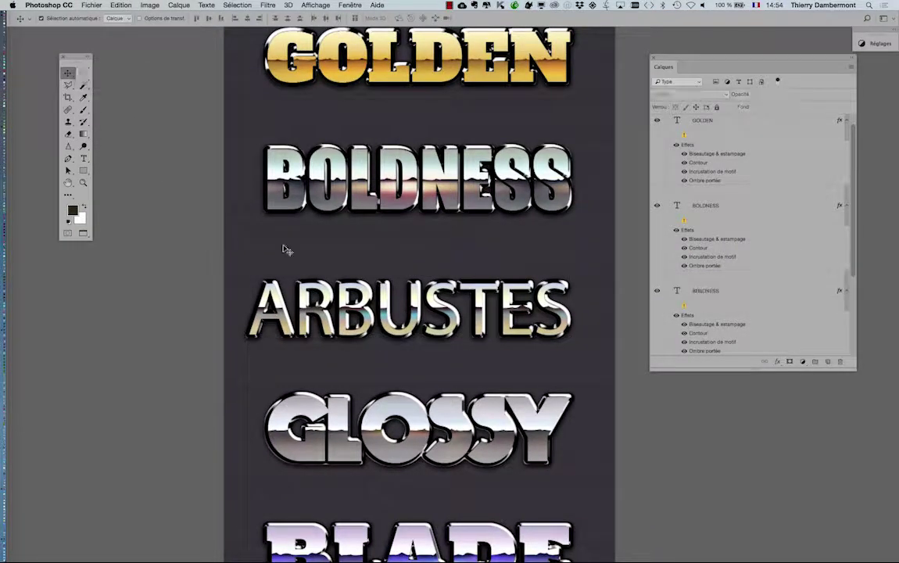
Change the BLADE text layer to ANIMAUX, accepting a substitute font, and commit the edit.
scroll(740, 286, "down", 1)
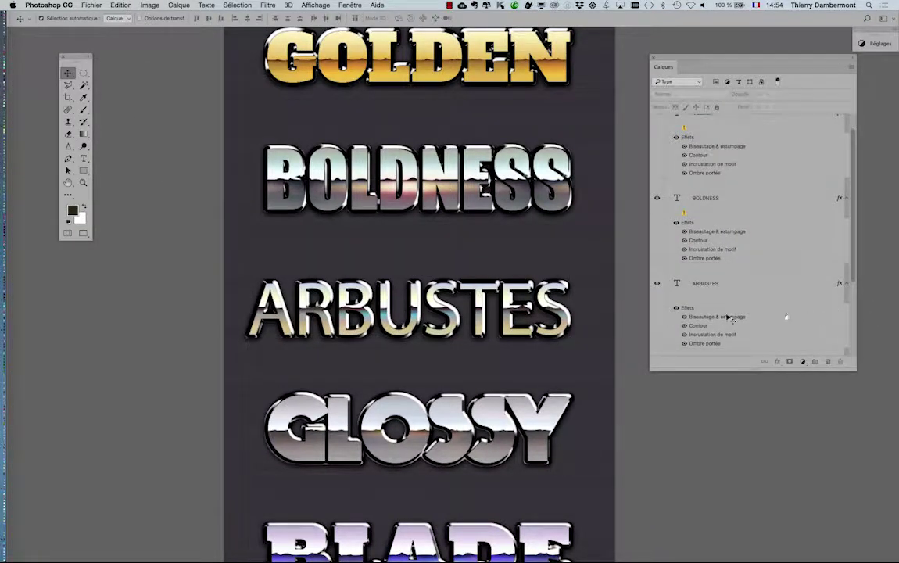
scroll(508, 383, "down", 2)
scroll(532, 397, "down", 2)
scroll(754, 311, "down", 3)
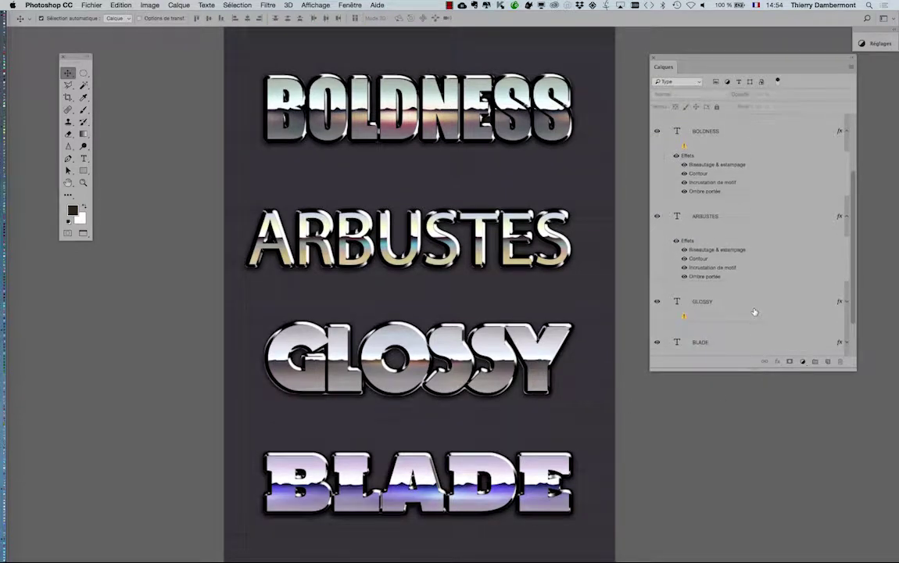
left_click(695, 340)
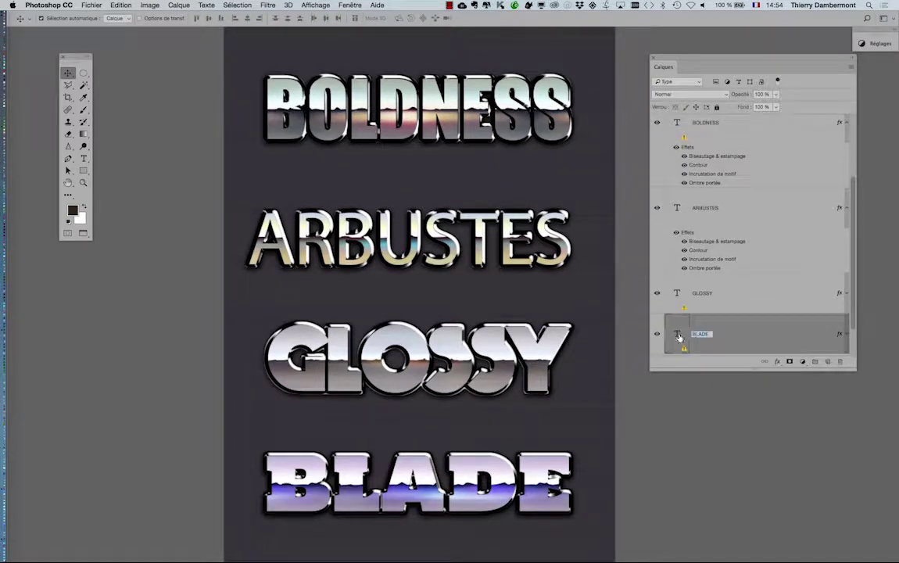
double_click(678, 336)
left_click(526, 218)
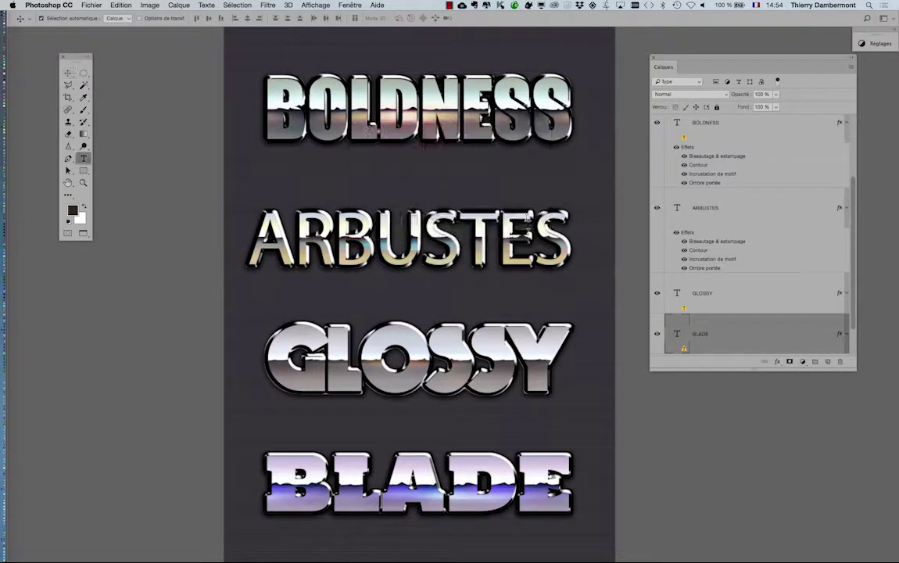
scroll(510, 376, "down", 1)
scroll(510, 380, "down", 1)
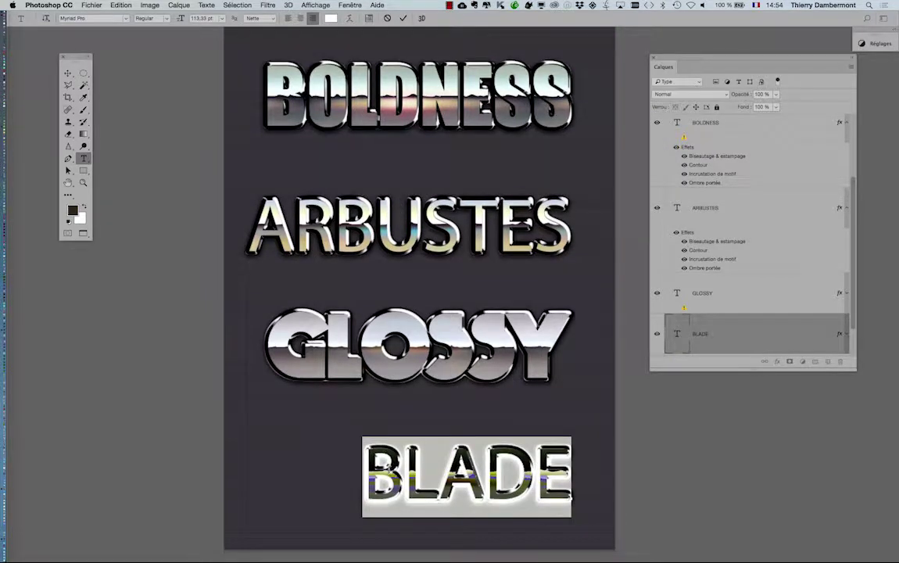
type("ANIMAUX")
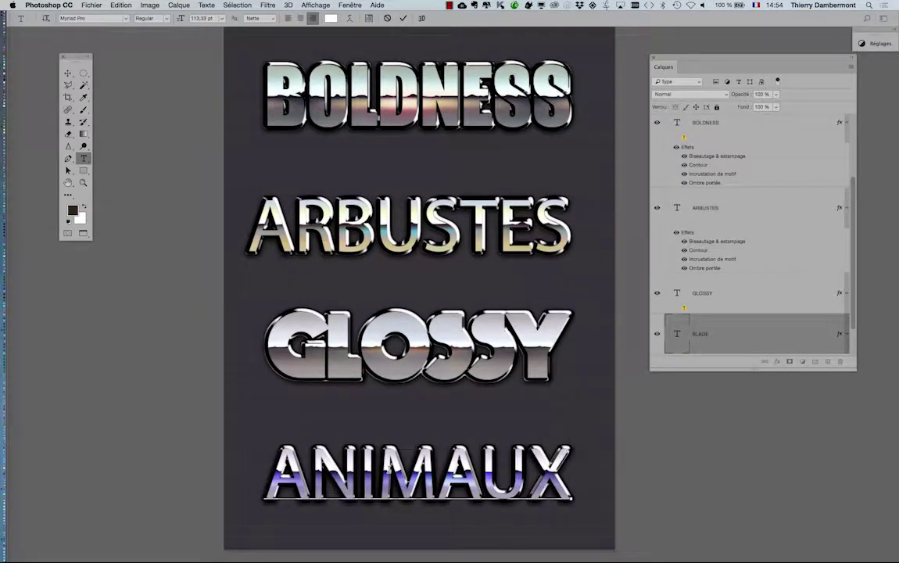
left_click(68, 73)
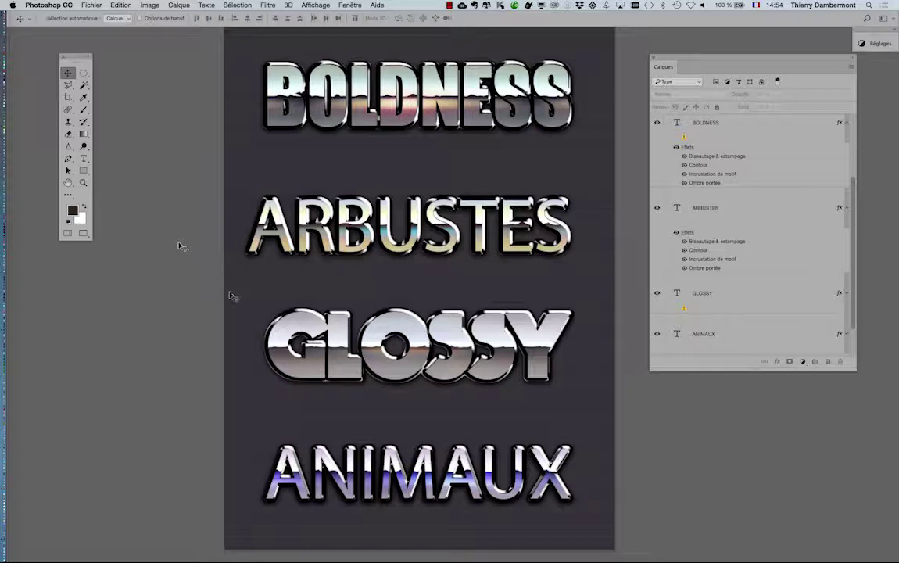
key("super+Tab")
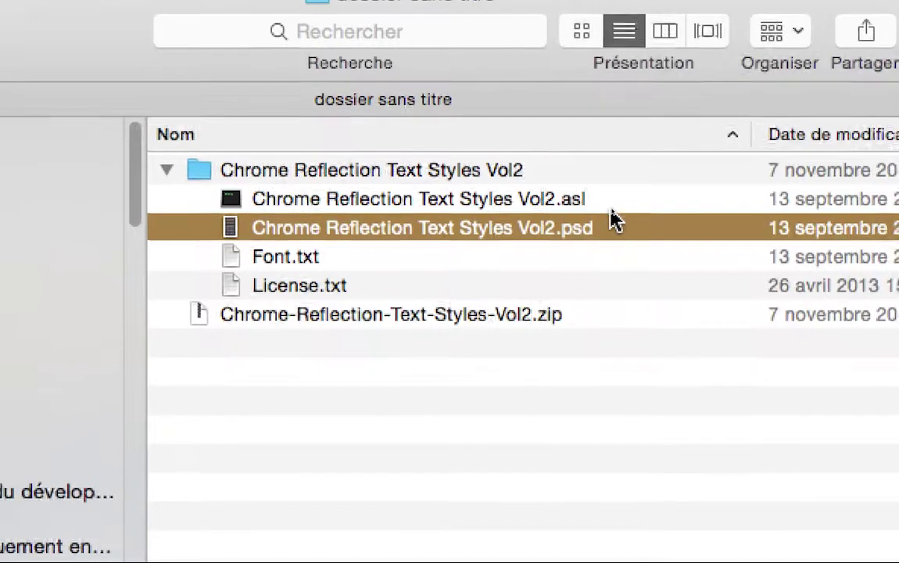
left_click(612, 214)
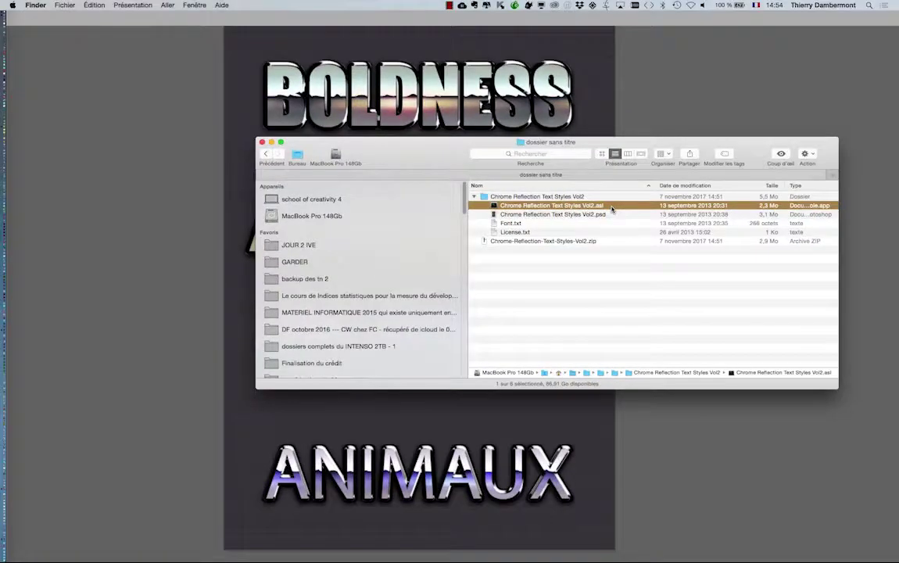
left_click(194, 137)
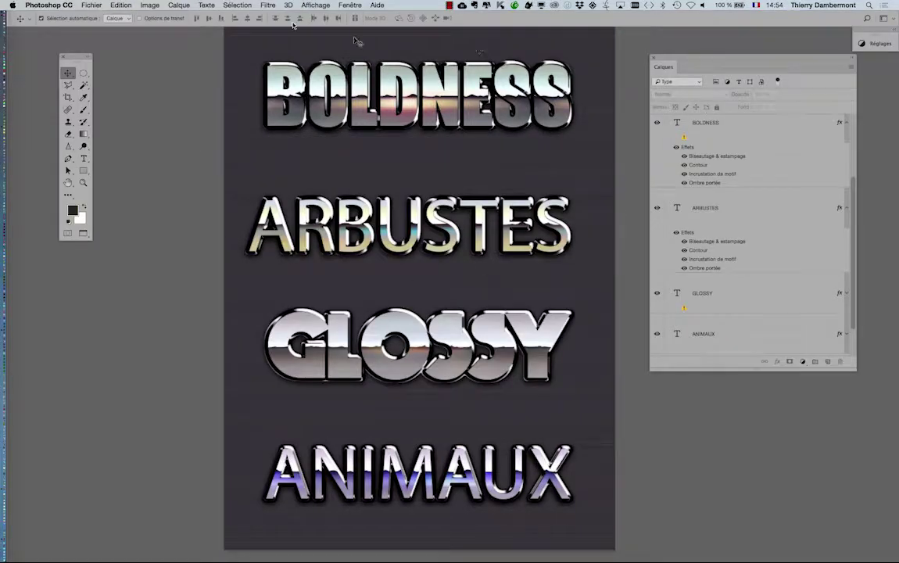
Show the Styles panel via Fenêtre > Styles and choose Charger des styles… from its menu.
left_click(344, 5)
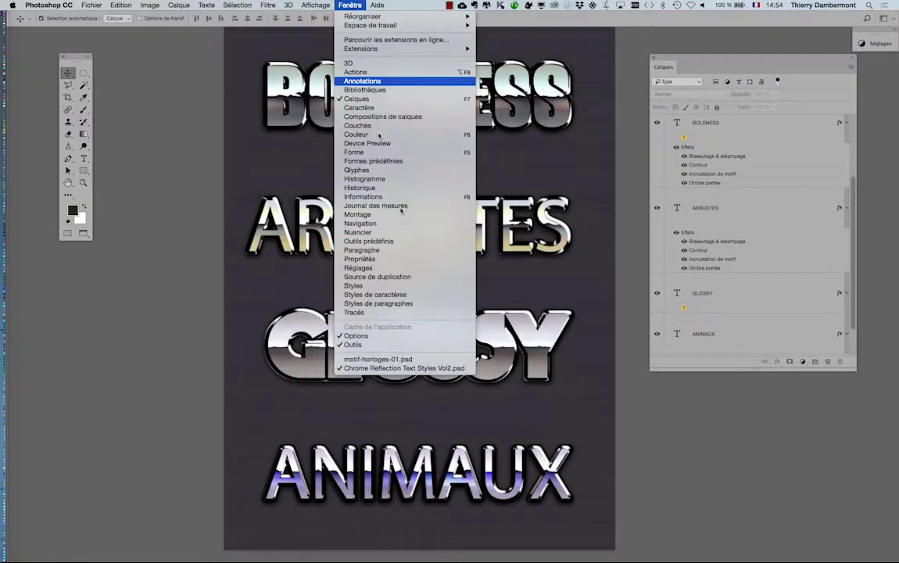
left_click(422, 285)
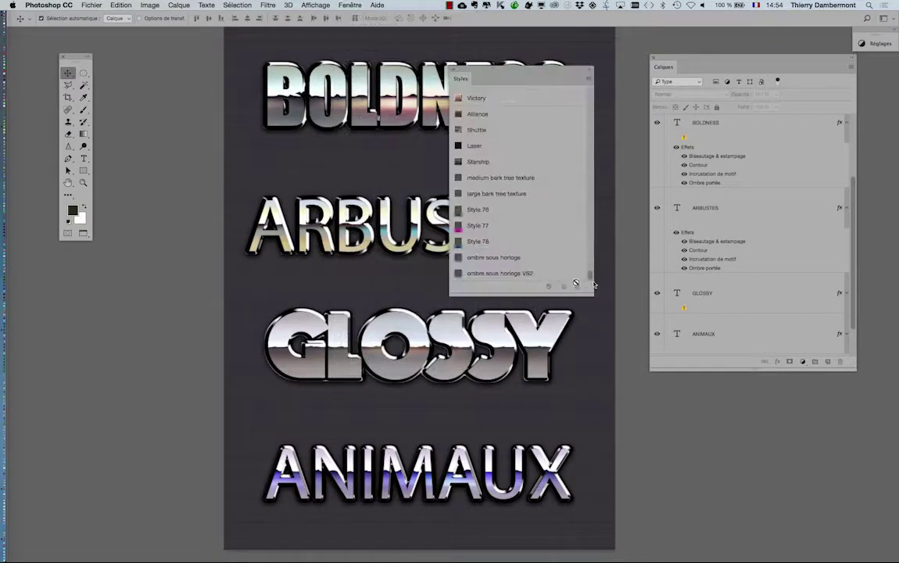
left_click(585, 81)
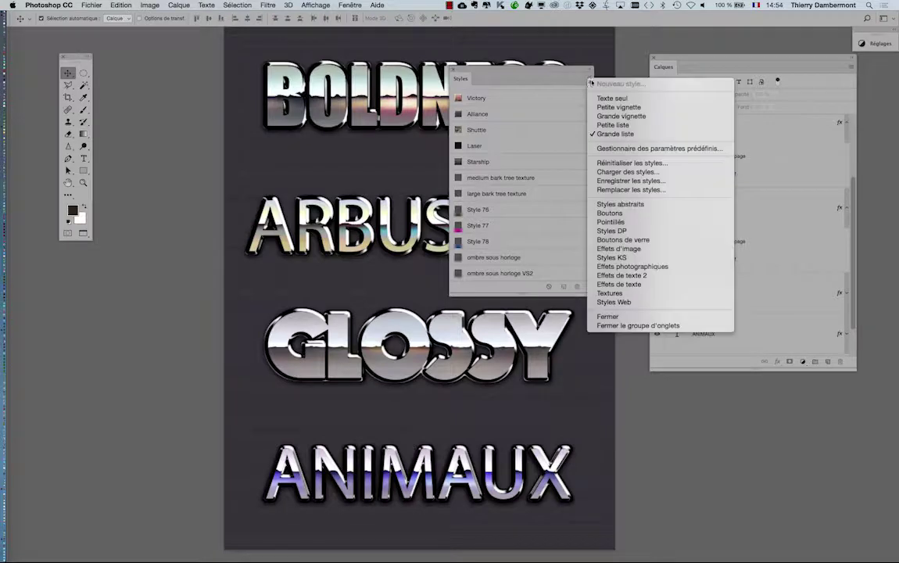
left_click(629, 172)
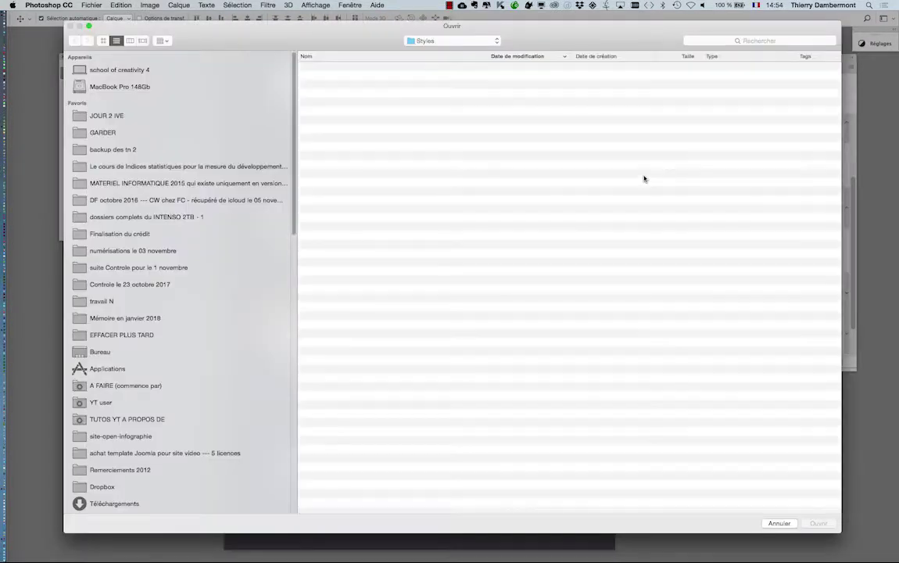
Browse through JOUR 2 IVE > incruster une texture and load Chrome Reflection Text Styles Vol2.asl.
left_click(109, 116)
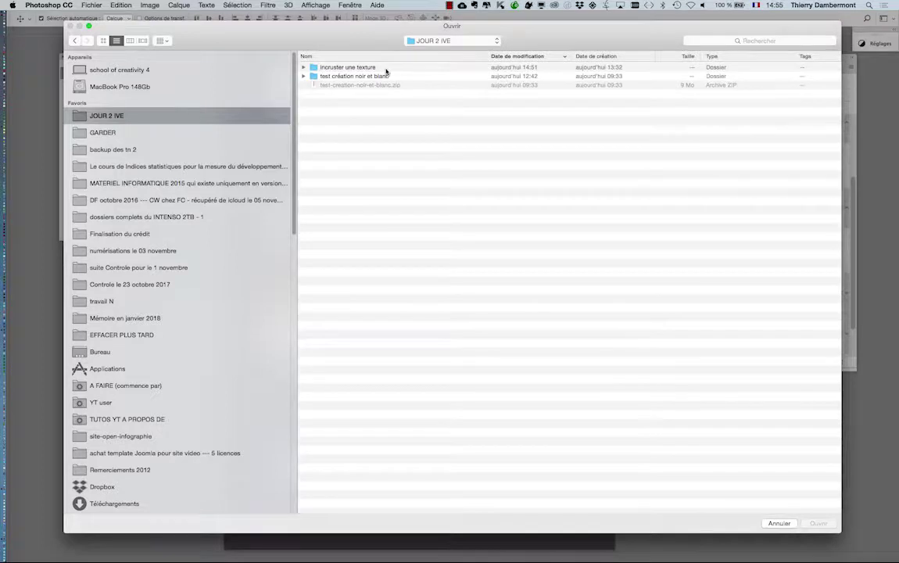
left_click(385, 70)
double_click(385, 69)
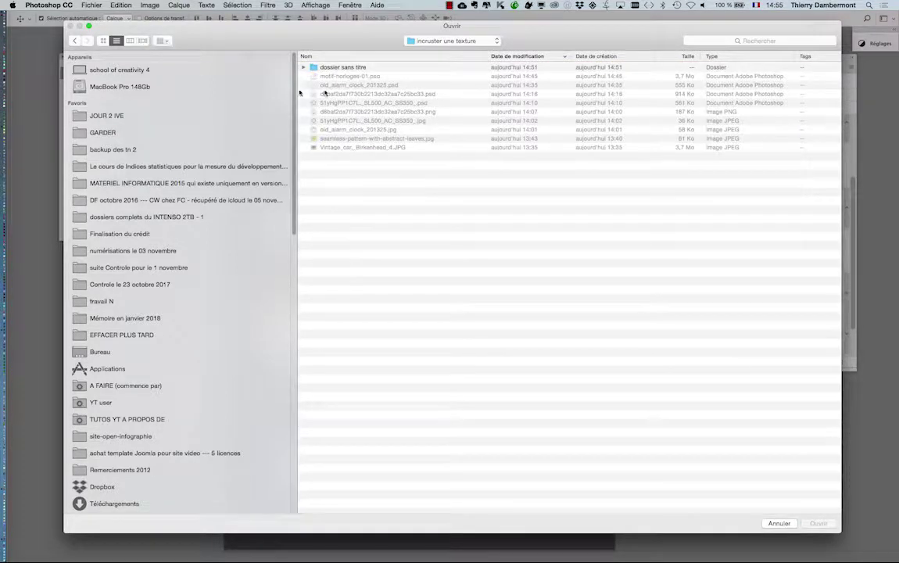
double_click(340, 68)
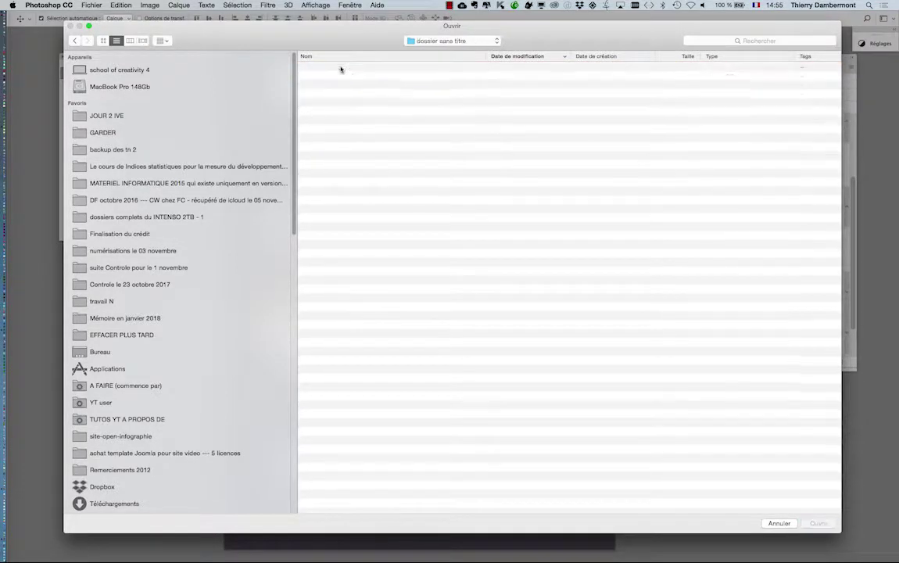
double_click(341, 68)
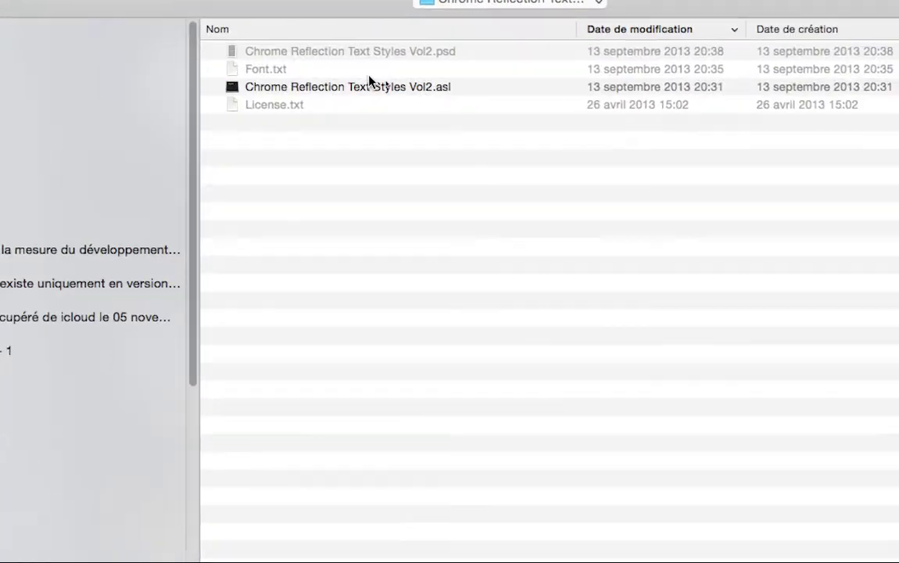
left_click(407, 86)
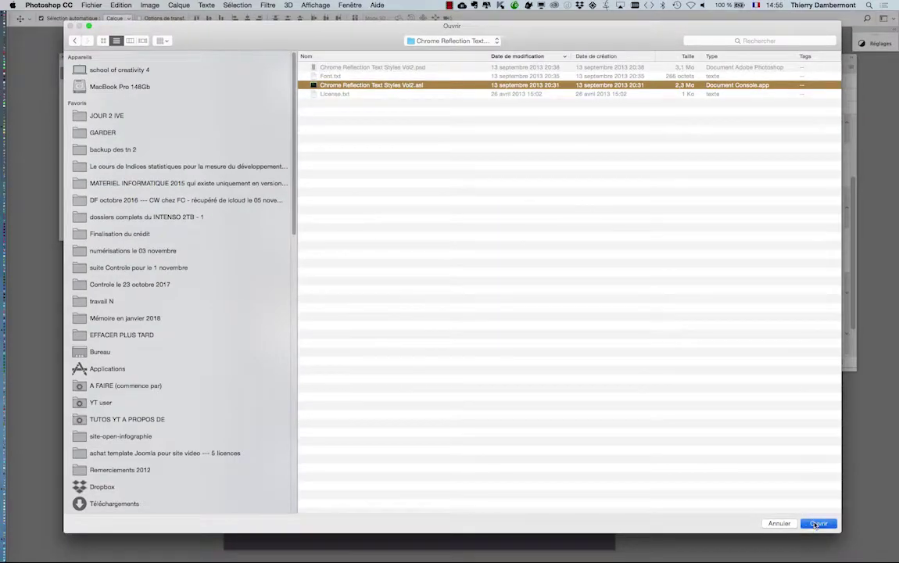
left_click(813, 524)
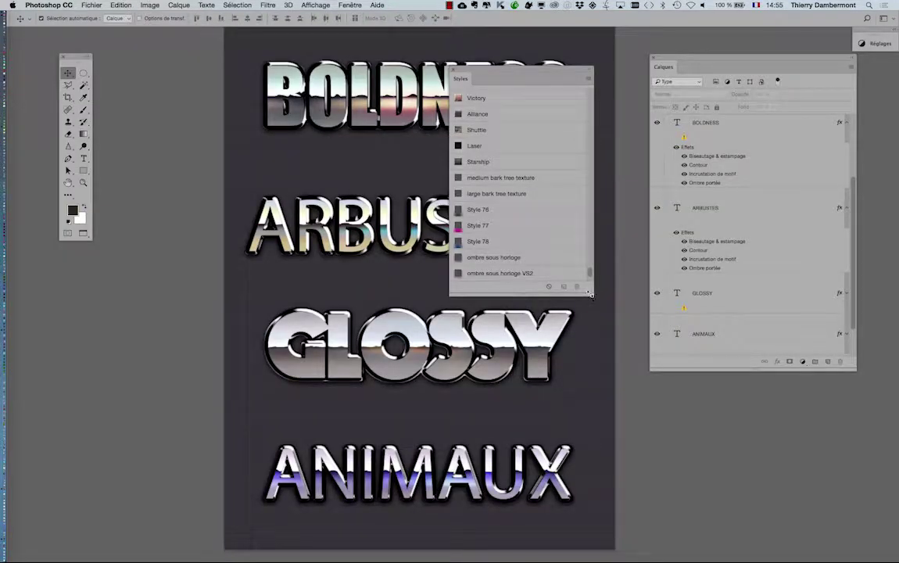
Enlarge the Styles panel to review the new Golden–Blade styles, close it, and select ARBUSTES.
left_click_drag(590, 294, 599, 490)
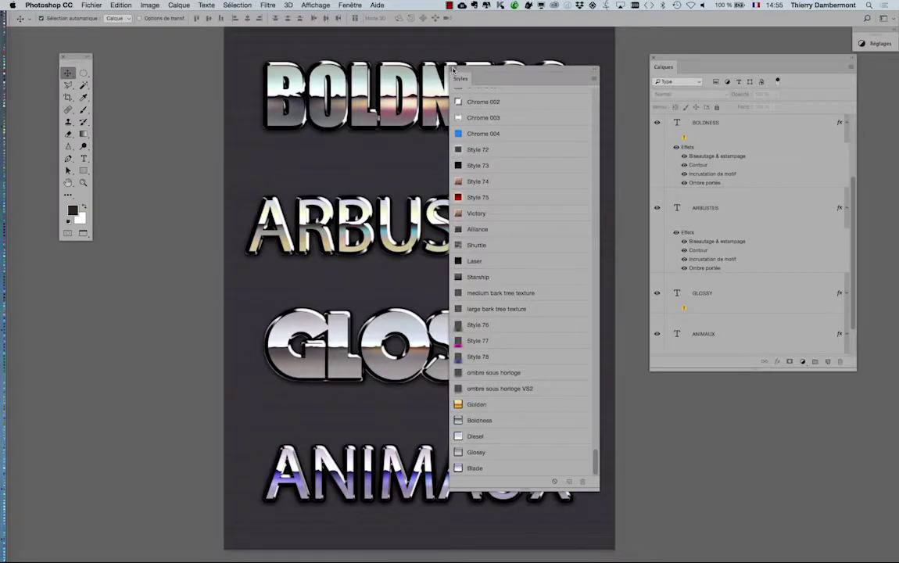
left_click(452, 70)
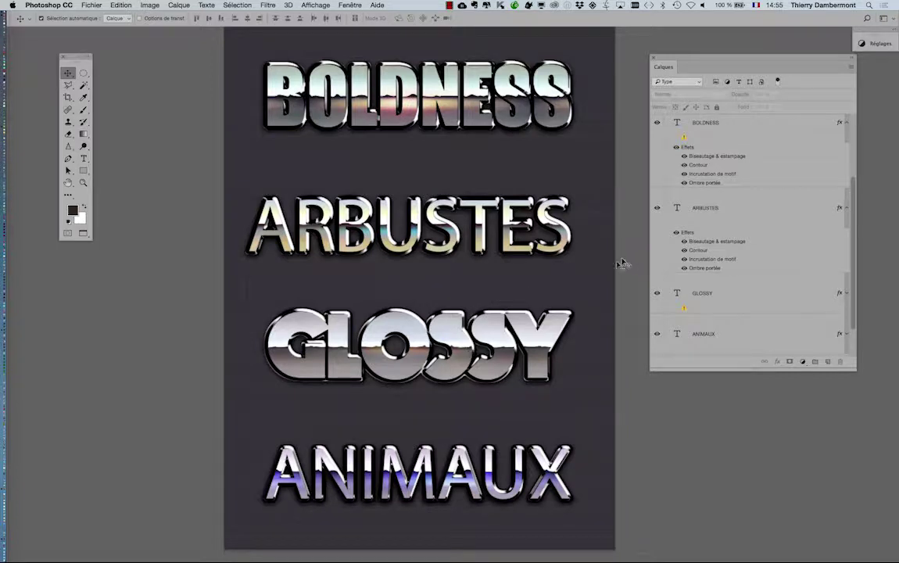
left_click(679, 210)
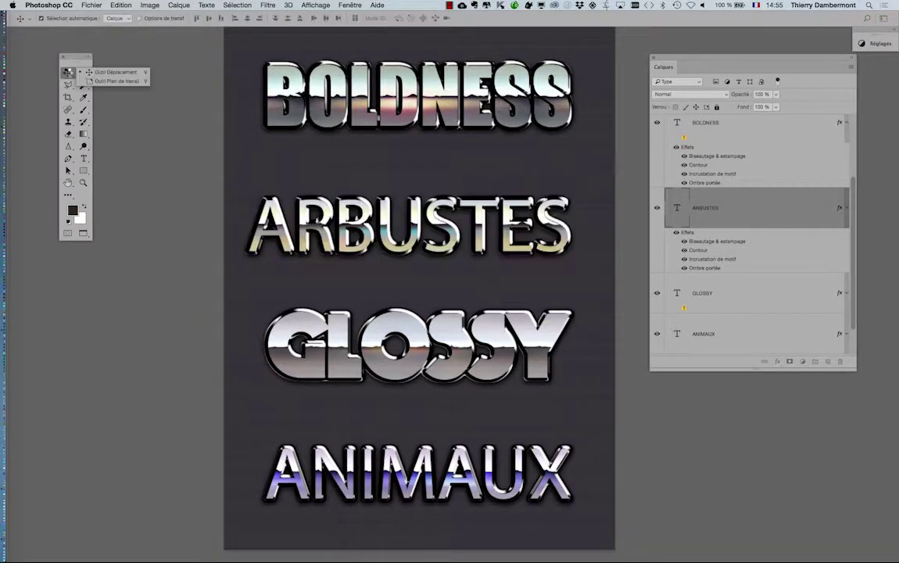
Free-transform ARBUSTES to shrink it toward its centre and commit.
key("ctrl+t")
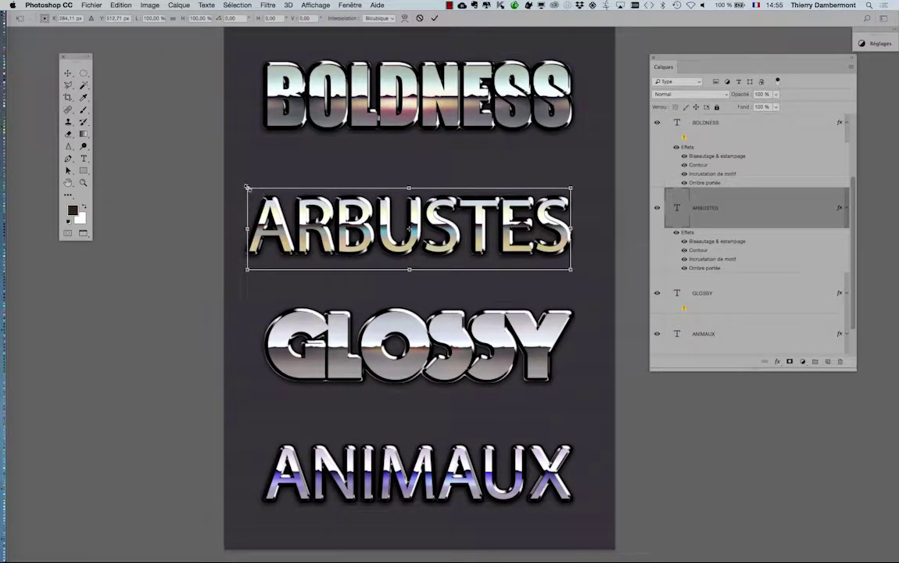
mouse_move(247, 188)
left_mouse_down()
mouse_move(370, 219)
mouse_move(205, 199)
mouse_move(355, 205)
mouse_move(372, 218)
left_mouse_up()
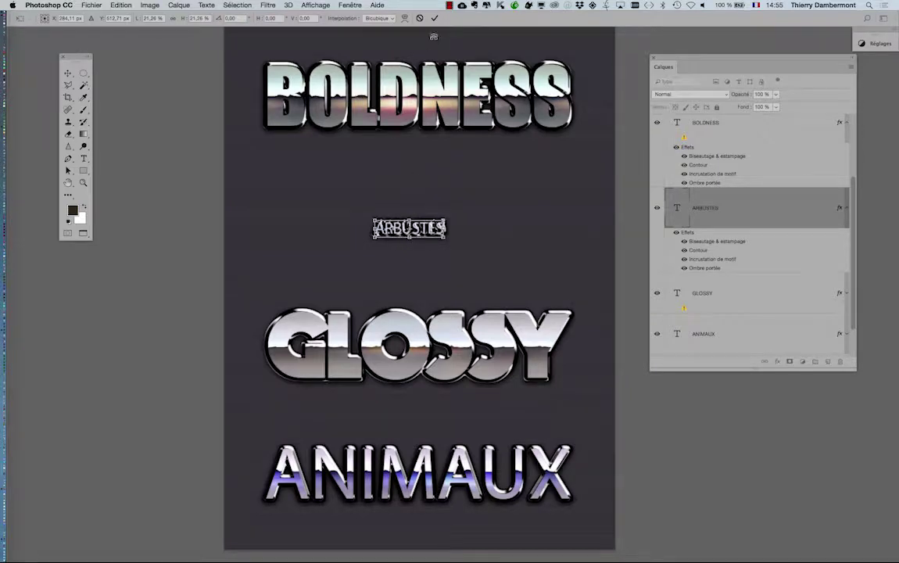
left_click(436, 18)
scroll(410, 231, "up", 5)
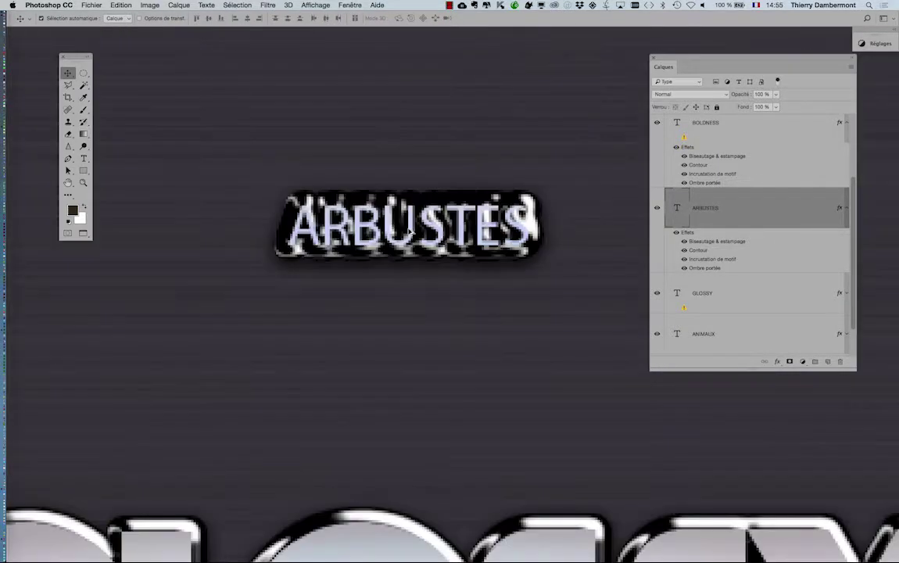
scroll(412, 245, "down", 2)
scroll(412, 245, "down", 2)
scroll(412, 244, "down", 3)
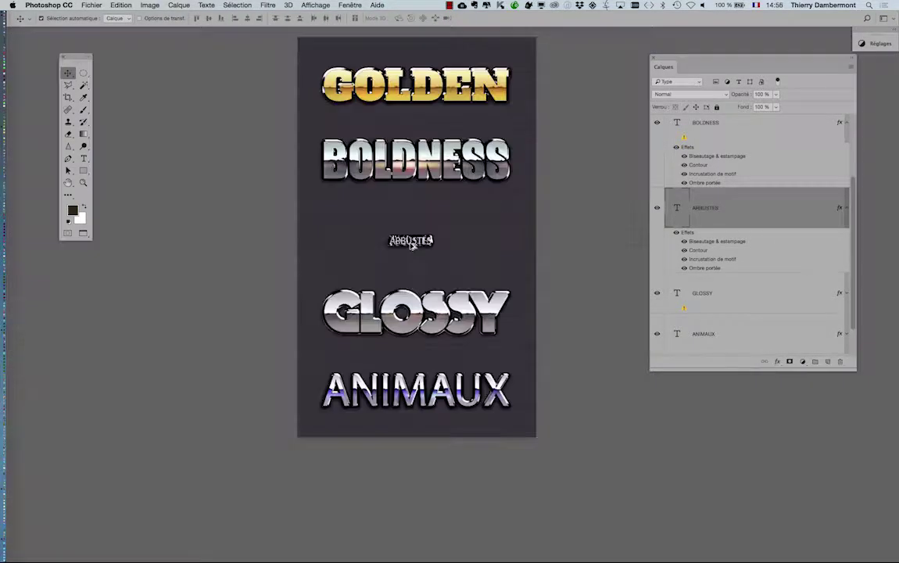
scroll(412, 243, "up", 1)
scroll(412, 242, "up", 2)
Rescale ARBUSTES to about 19.8 × 4.8 cm, fitting between BOLDNESS and GLOSSY, and commit.
key("ctrl+t")
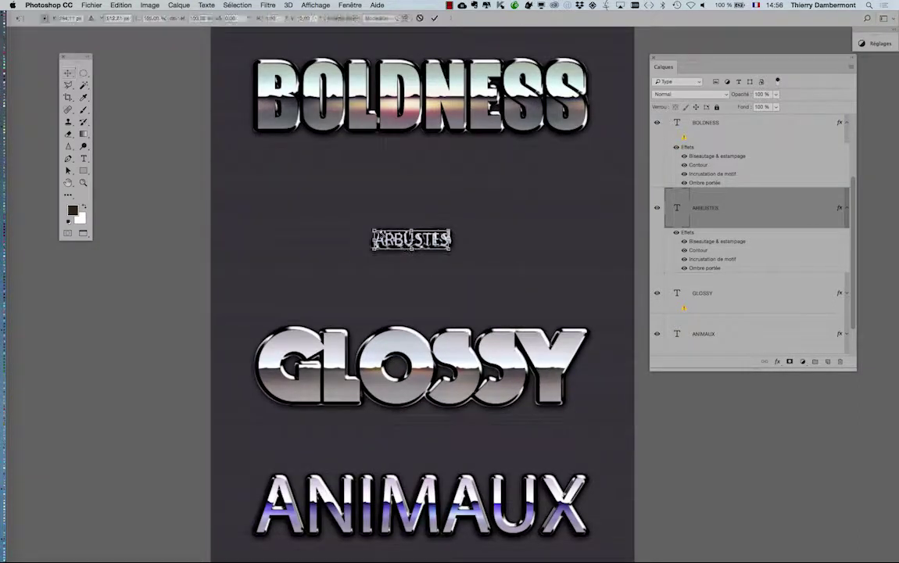
left_click_drag(372, 229, 321, 214)
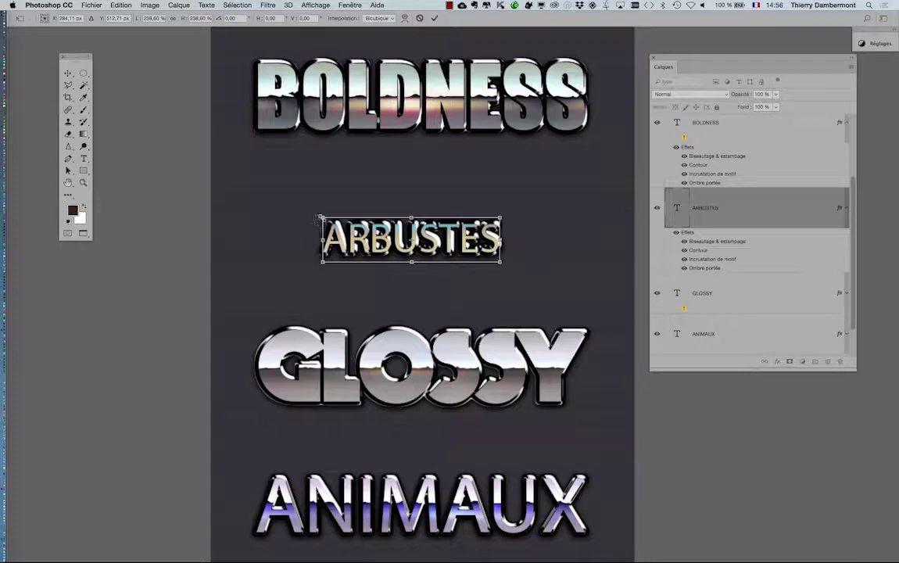
mouse_move(252, 209)
left_mouse_down()
mouse_move(31, 196)
mouse_move(137, 211)
left_mouse_up()
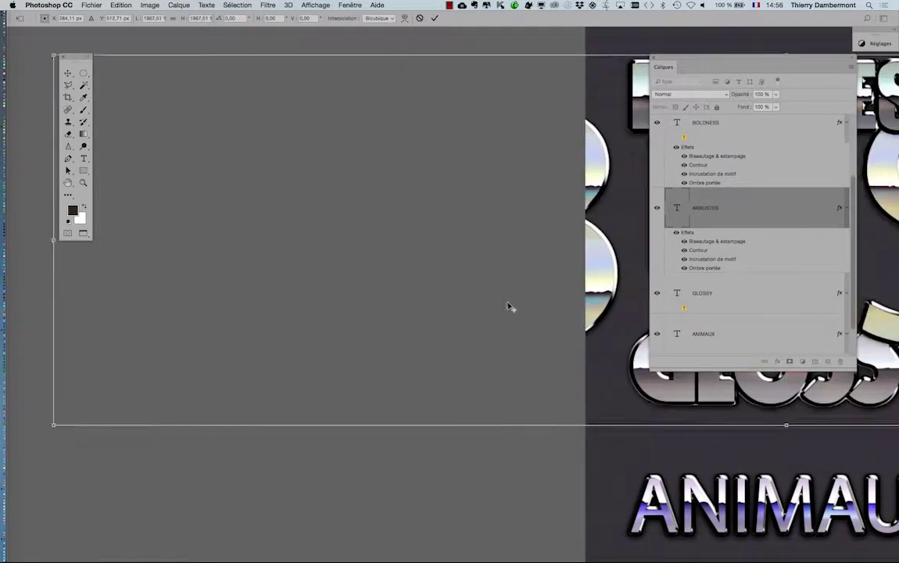
scroll(509, 309, "down", 5)
scroll(473, 313, "right", 5)
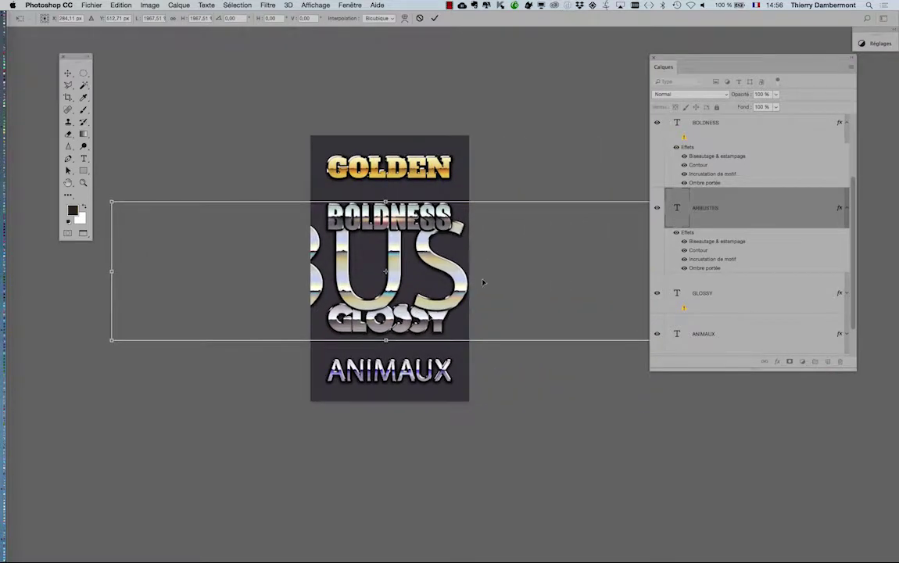
left_click_drag(110, 202, 302, 240)
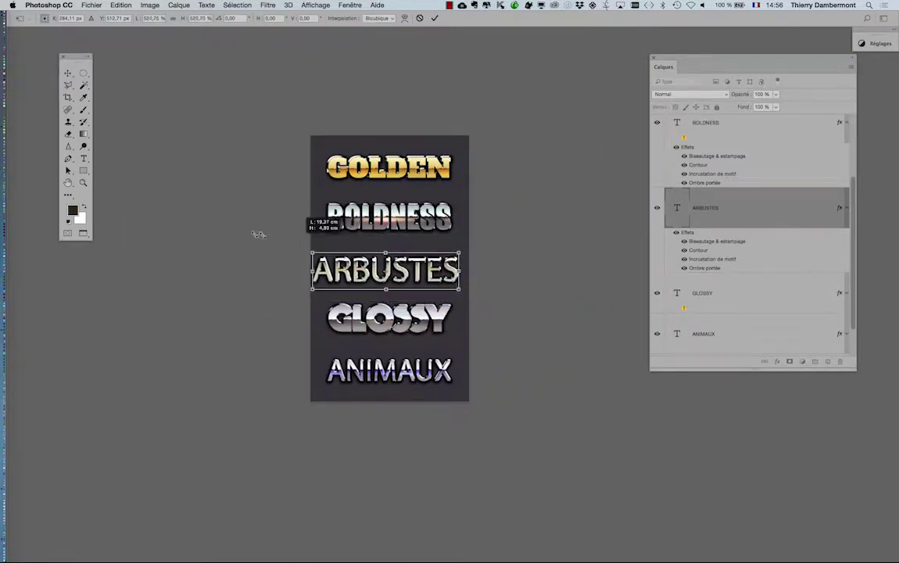
mouse_move(302, 240)
left_mouse_down()
mouse_move(241, 234)
mouse_move(335, 249)
left_mouse_up()
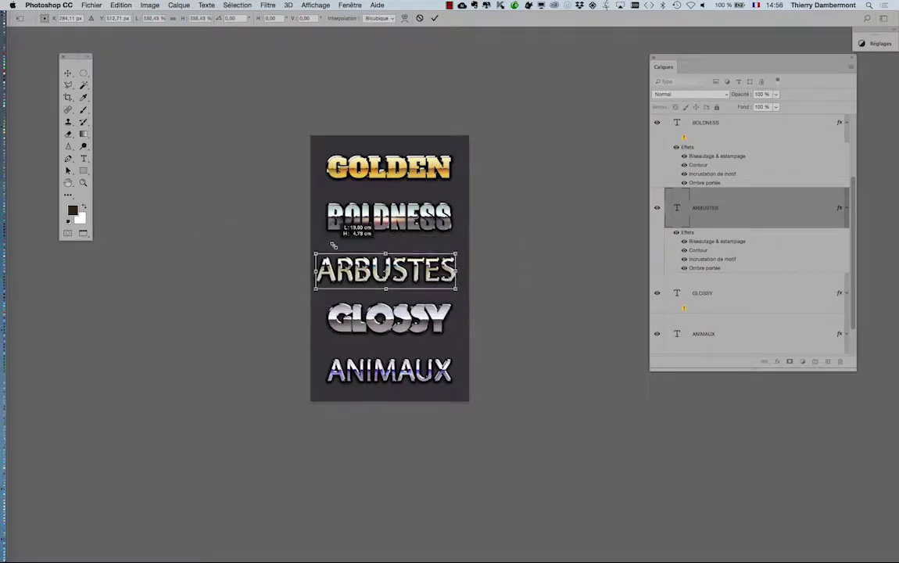
left_click(434, 17)
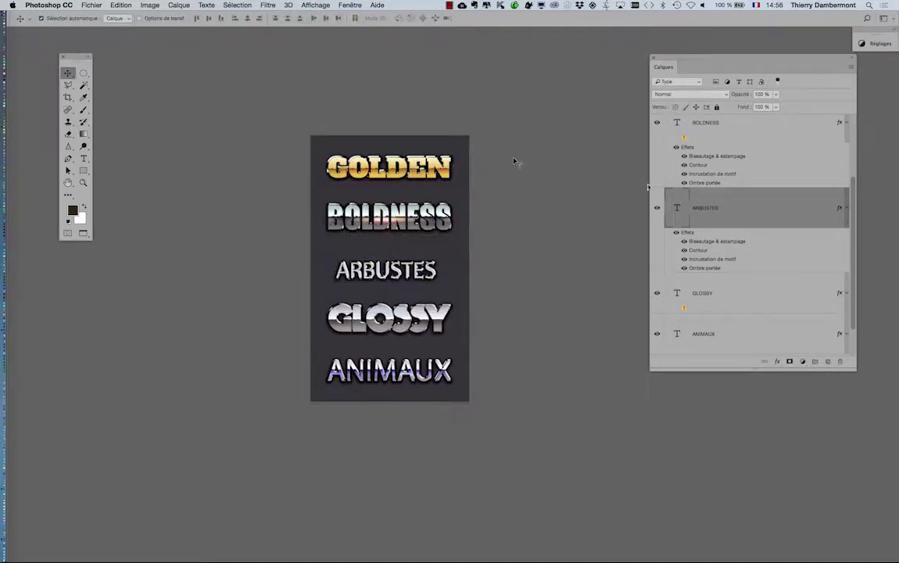
double_click(677, 333)
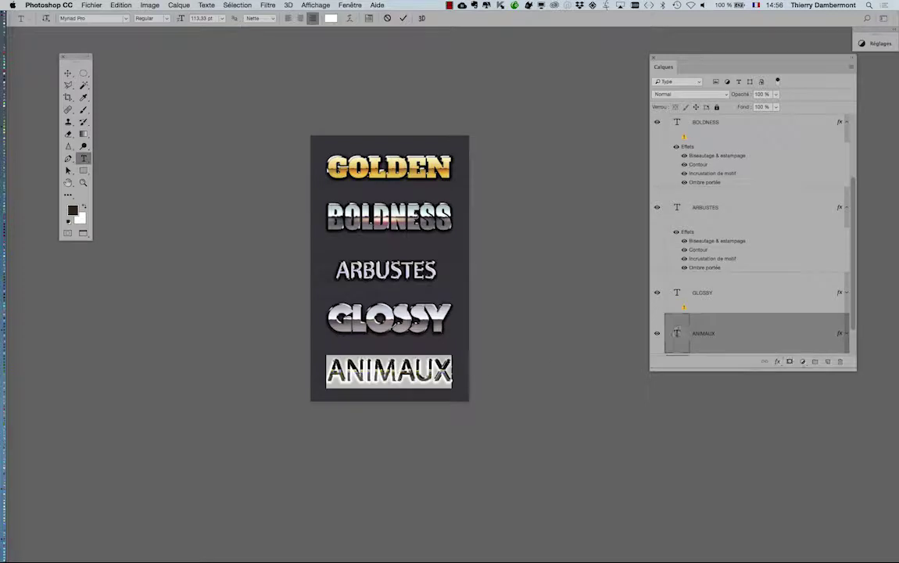
scroll(452, 369, "up", 3)
left_click(719, 342)
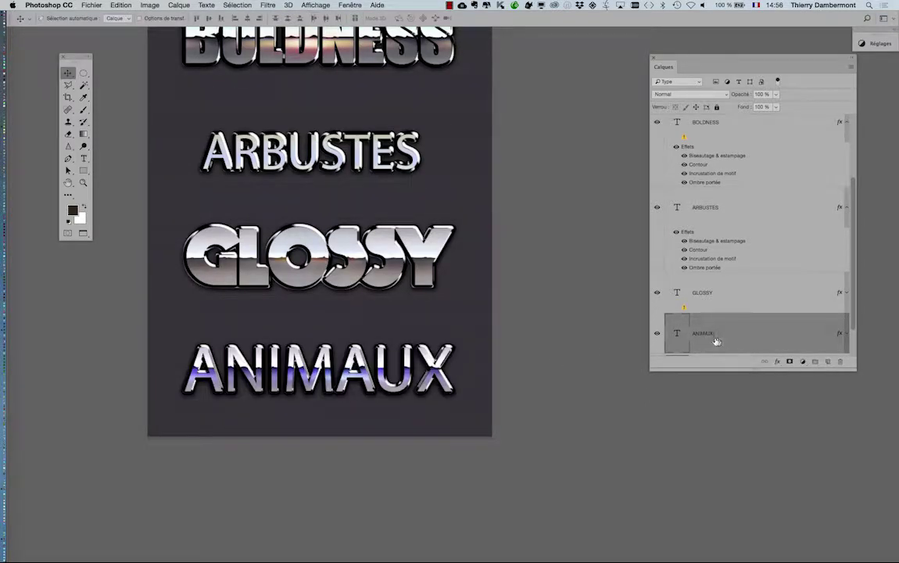
key("ctrl+t")
left_click_drag(182, 338, 257, 357)
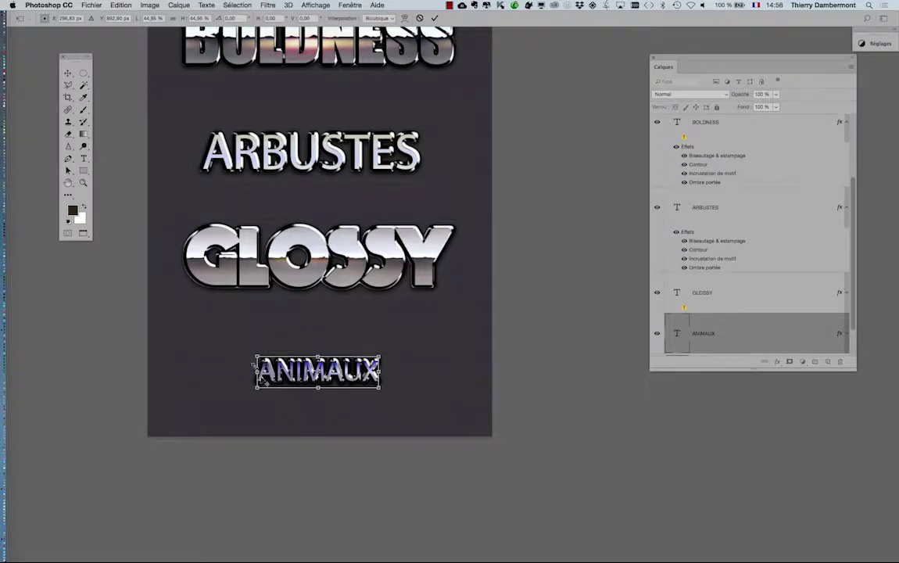
scroll(307, 401, "up", 2)
scroll(297, 375, "up", 2)
scroll(300, 379, "up", 2)
scroll(300, 380, "up", 2)
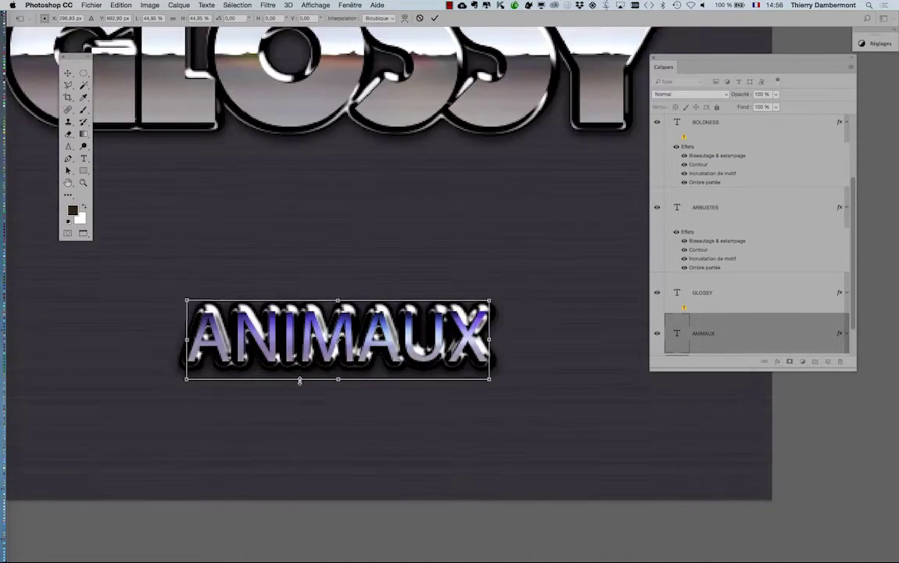
key("ctrl+z")
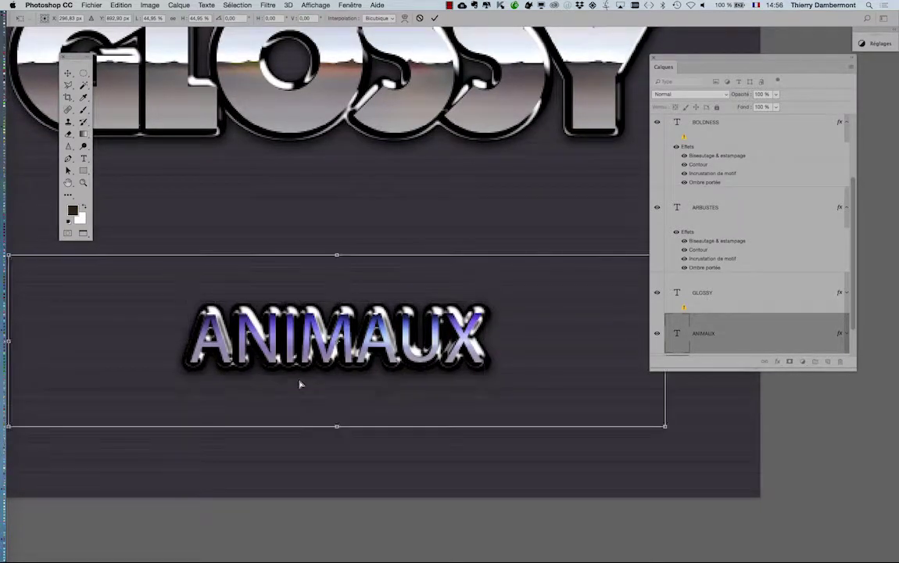
scroll(300, 385, "down", 1)
scroll(298, 386, "down", 1)
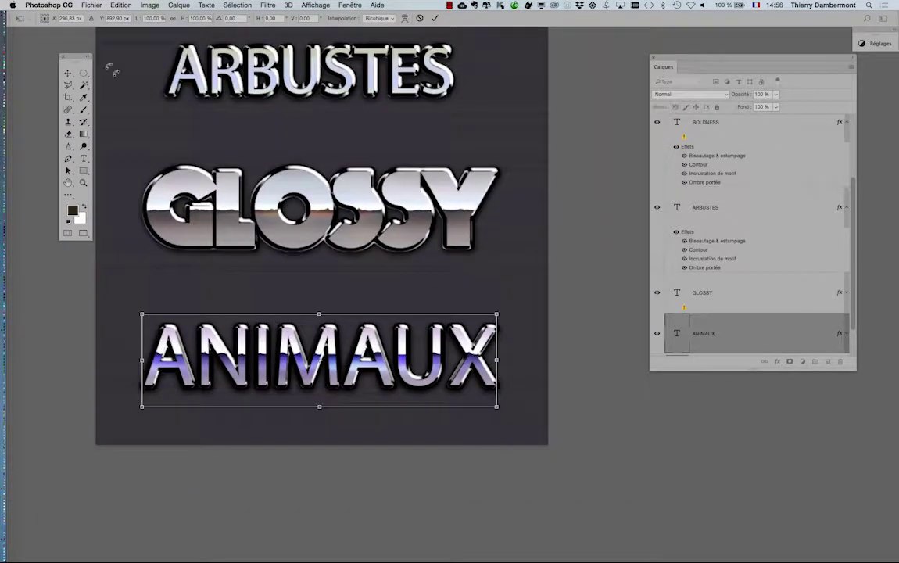
left_click(68, 72)
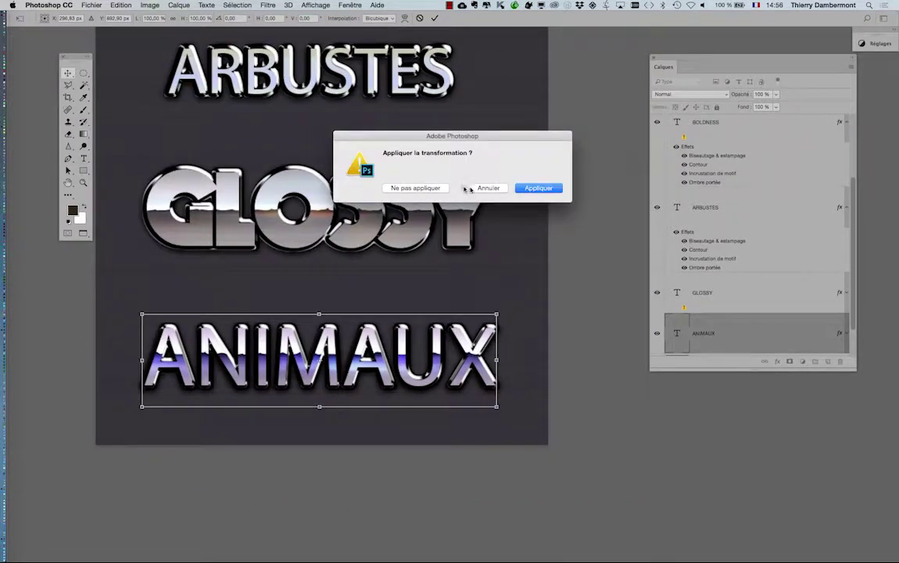
left_click(429, 189)
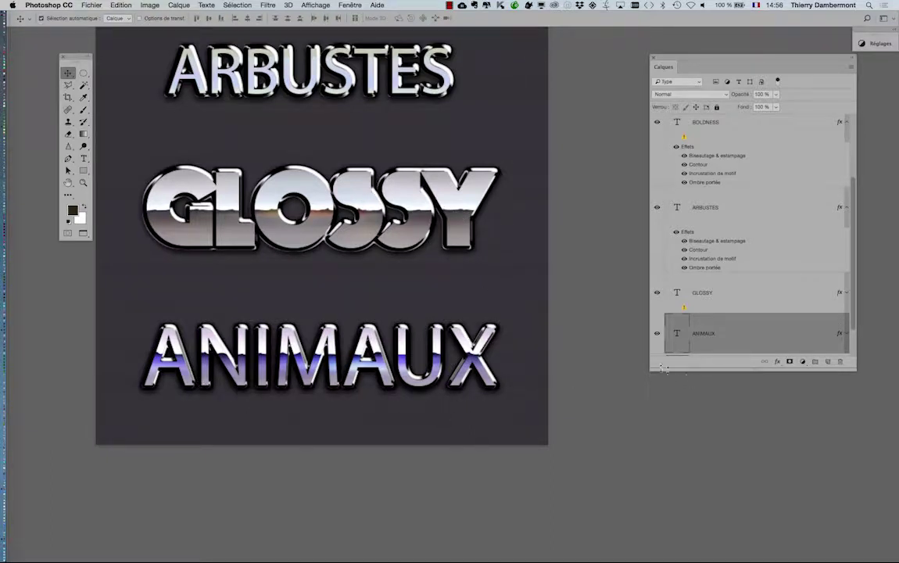
scroll(628, 338, "up", 1)
scroll(703, 292, "up", 1)
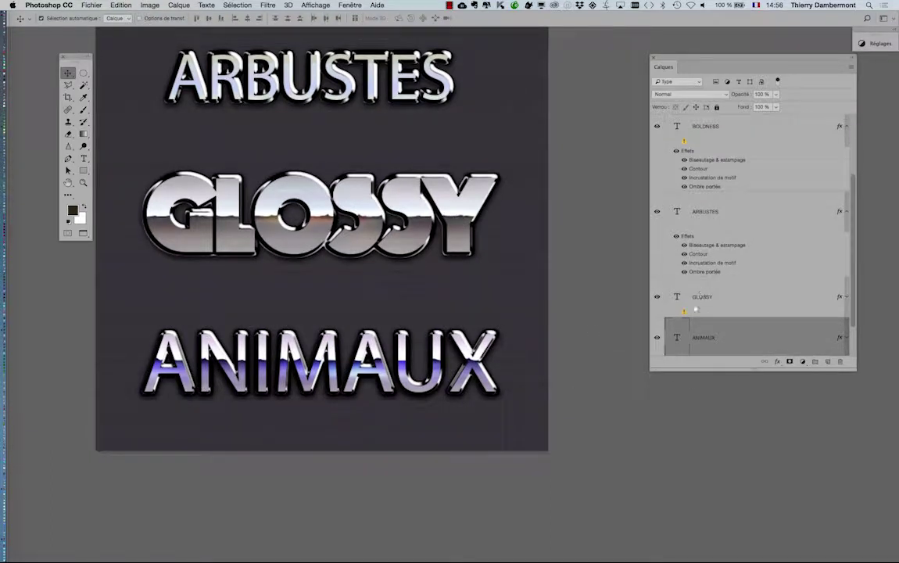
Select the GLOSSY layer and accept a substitute for the missing KiloGram font.
left_click(676, 298)
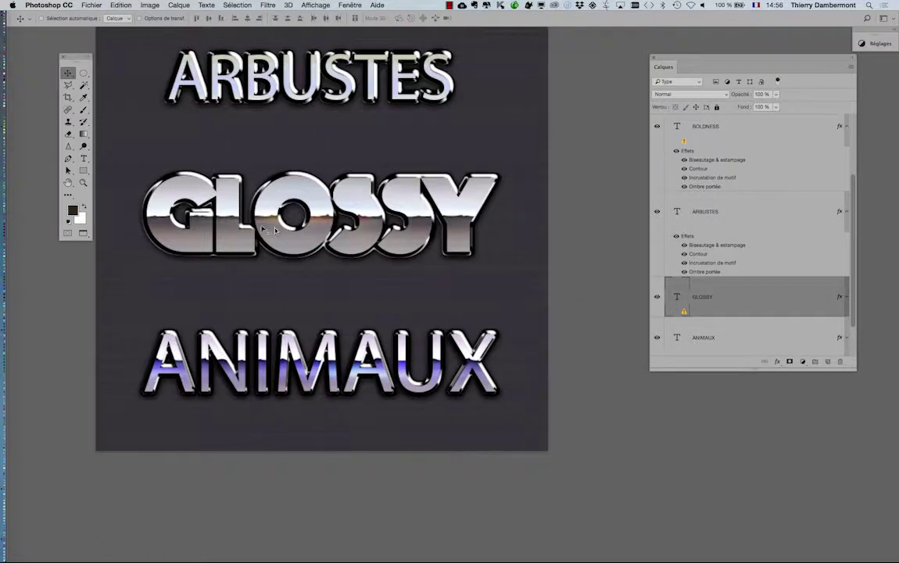
double_click(238, 207)
left_click(522, 217)
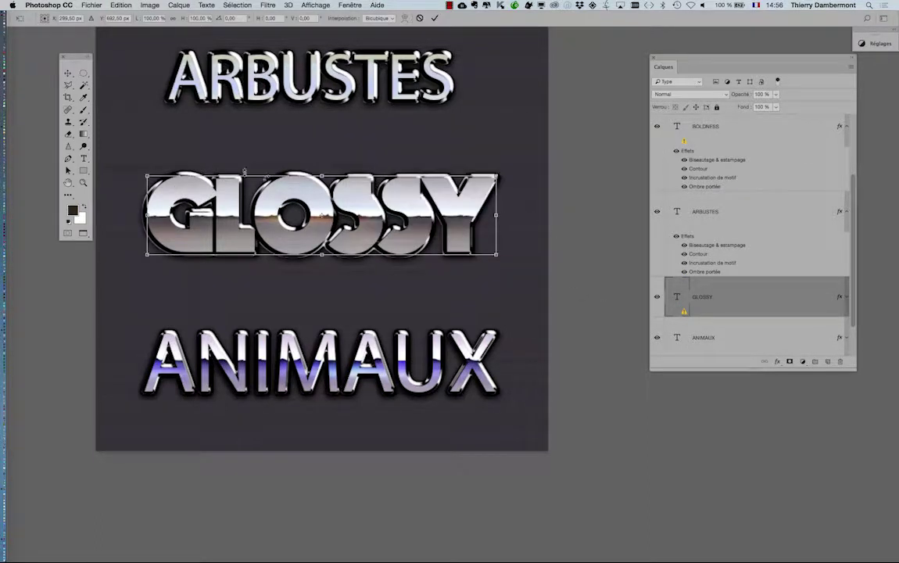
Try shrinking GLOSSY, cancel with Esc to keep its size, and open the Calque menu.
left_click_drag(148, 176, 256, 198)
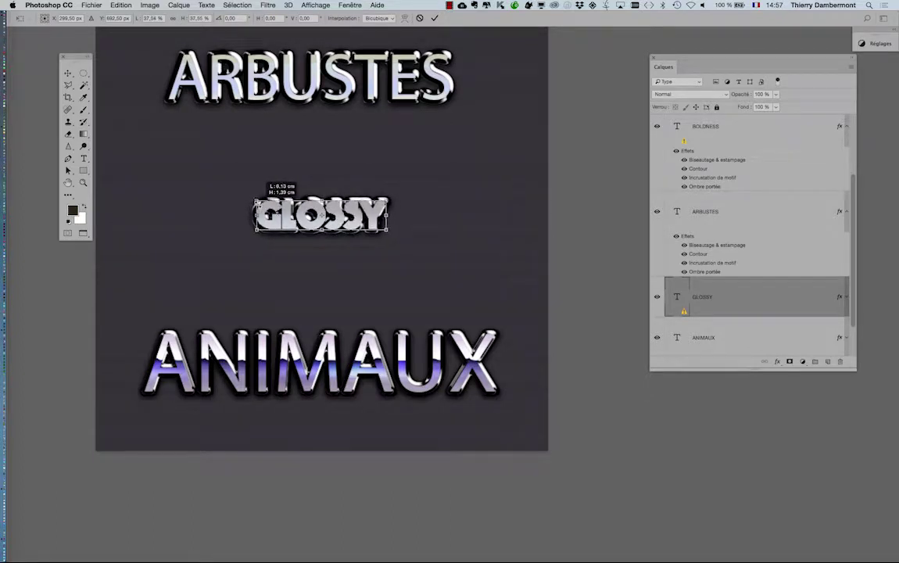
scroll(315, 239, "up", 1)
scroll(316, 239, "up", 1)
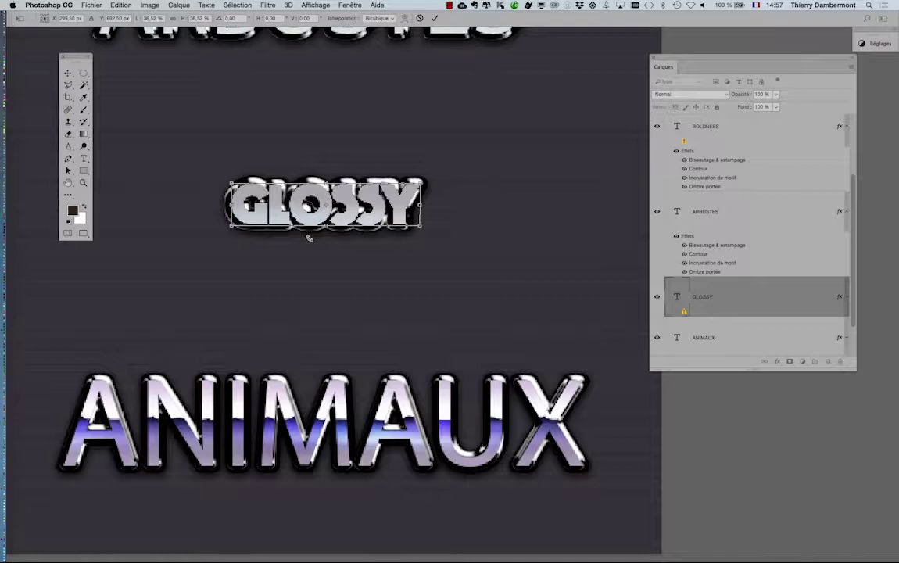
key("Escape")
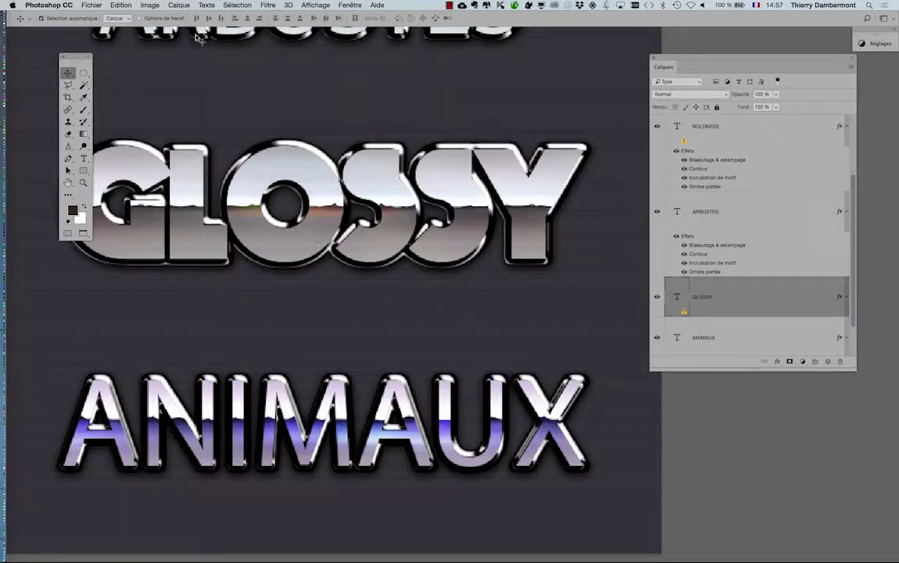
left_click(179, 4)
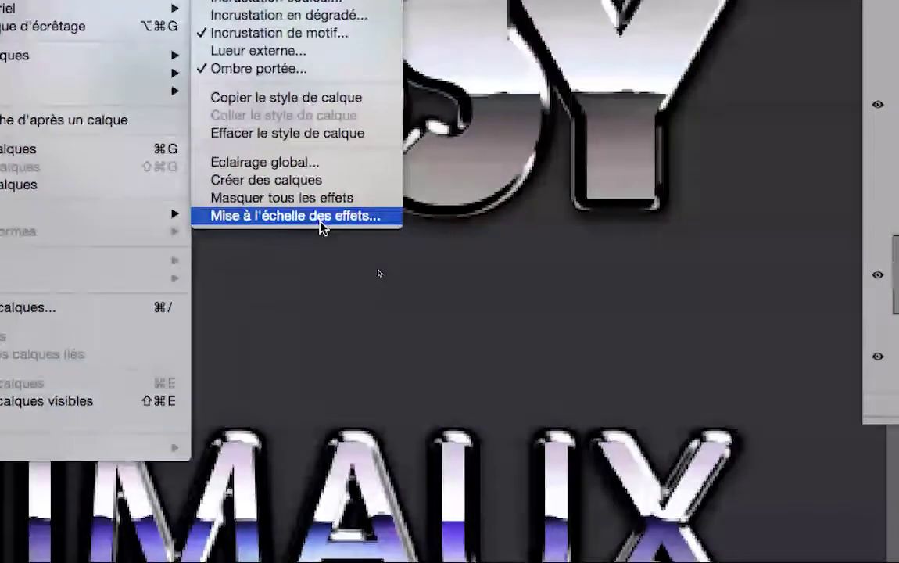
Open Mise à l'échelle des effets… for GLOSSY and cancel, keeping effects at 100%.
left_click(321, 219)
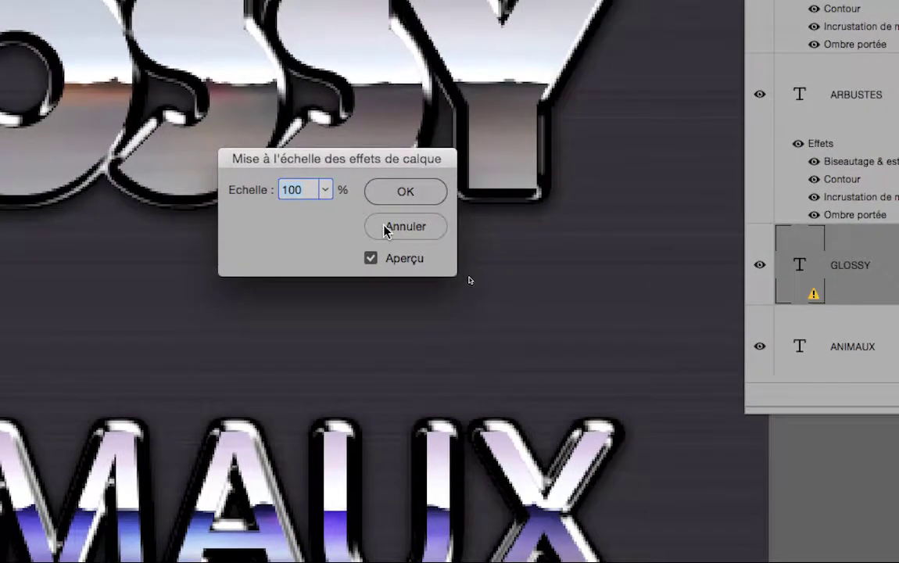
left_click(386, 228)
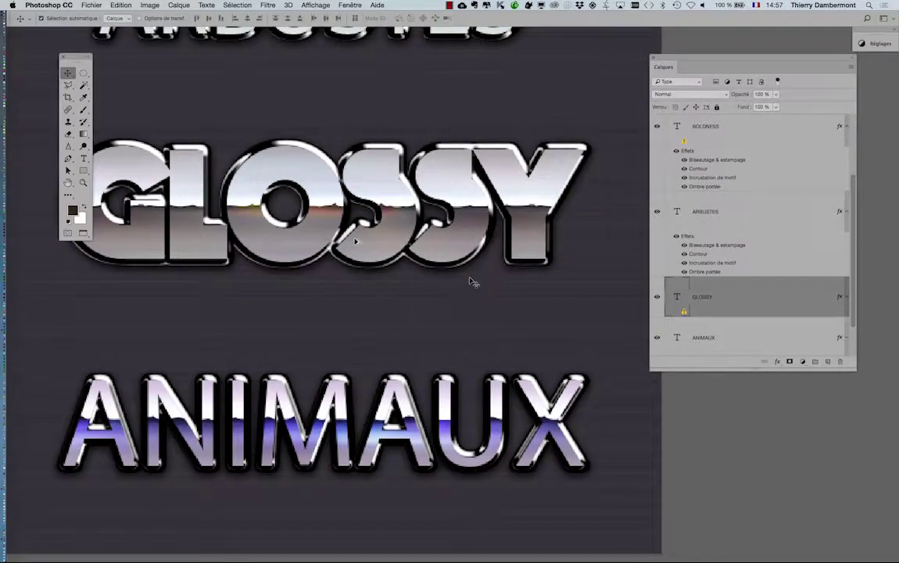
scroll(355, 241, "down", 3)
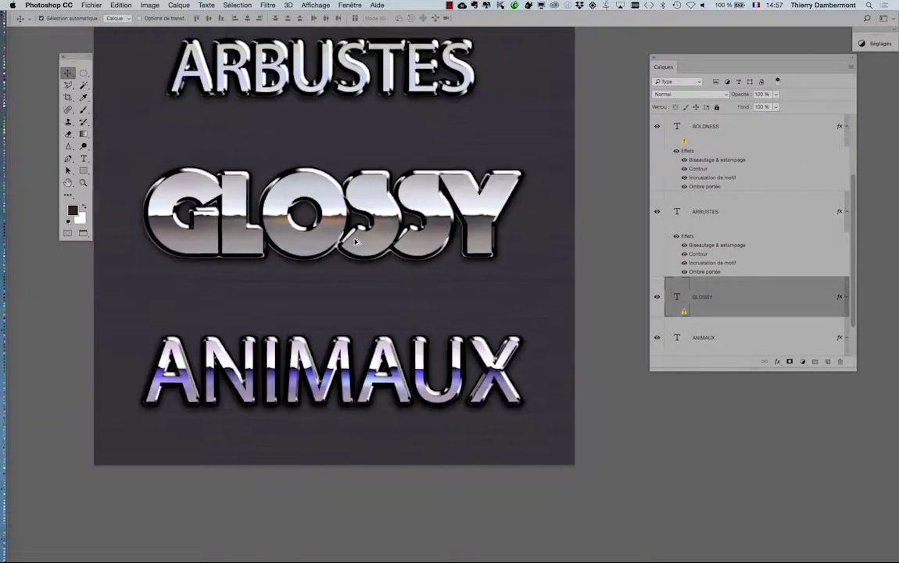
scroll(309, 209, "up", 1)
scroll(308, 210, "up", 1)
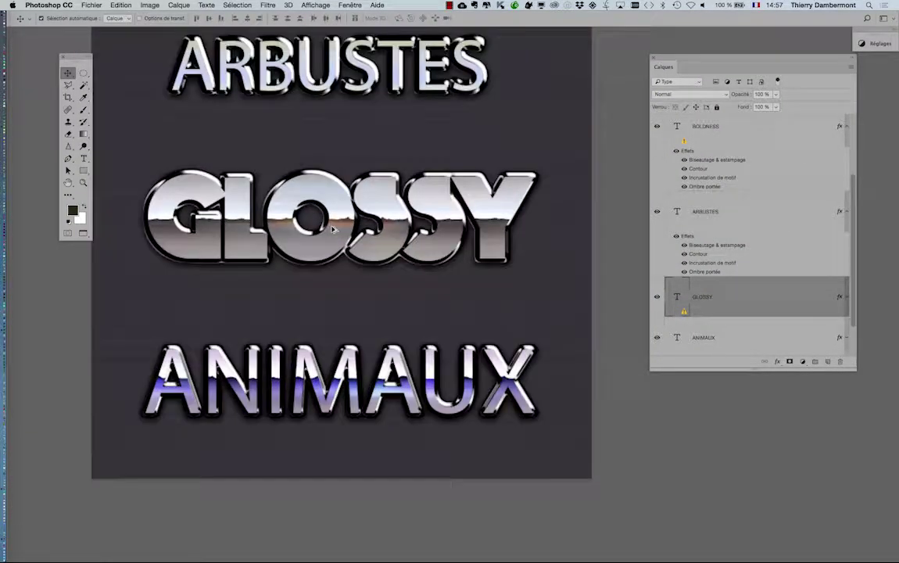
Hide the ANIMAUX text and Alt-drag a GLOSSY duplicate below the original.
left_click(657, 336)
left_click_drag(679, 297, 828, 361)
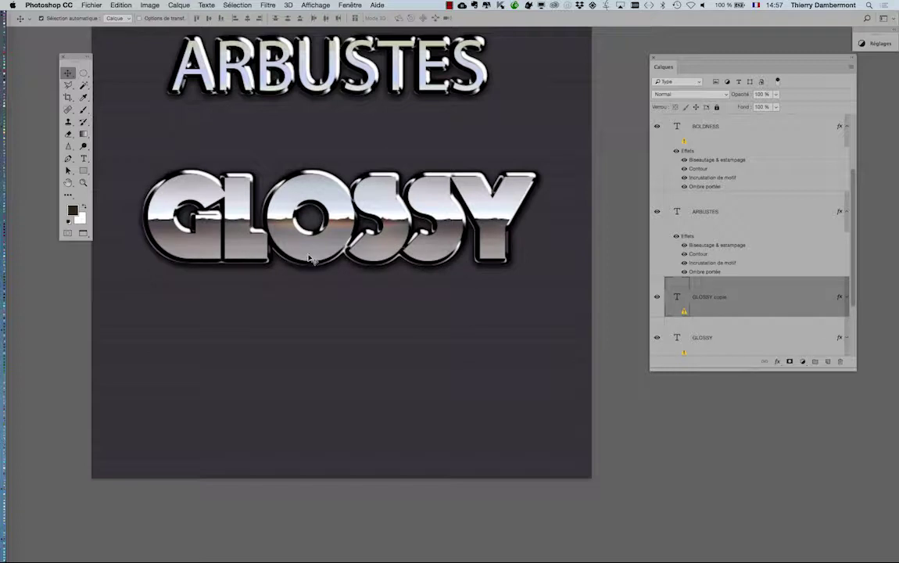
left_click_drag(309, 271, 311, 382)
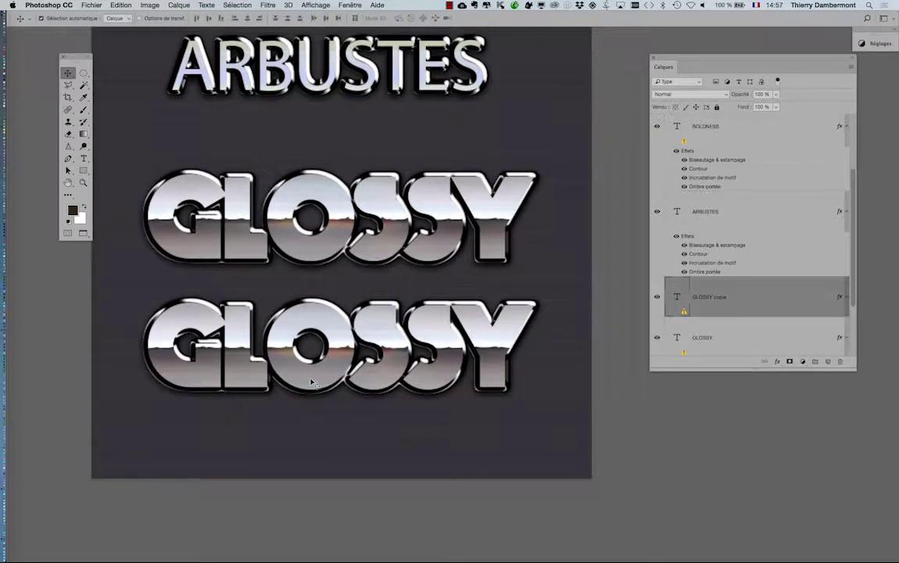
Scale the GLOSSY copie down to about 36.5% around its centre and commit.
key("ctrl+t")
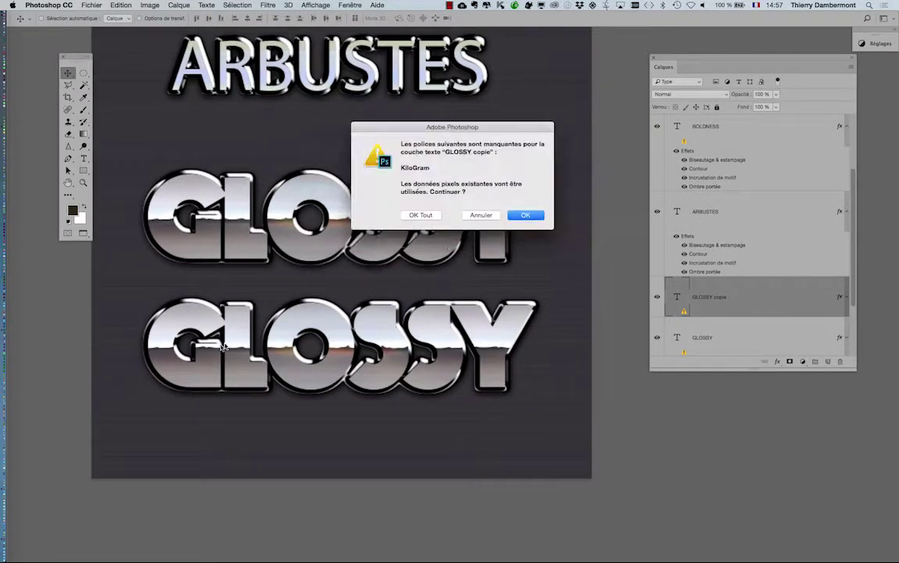
left_click(512, 218)
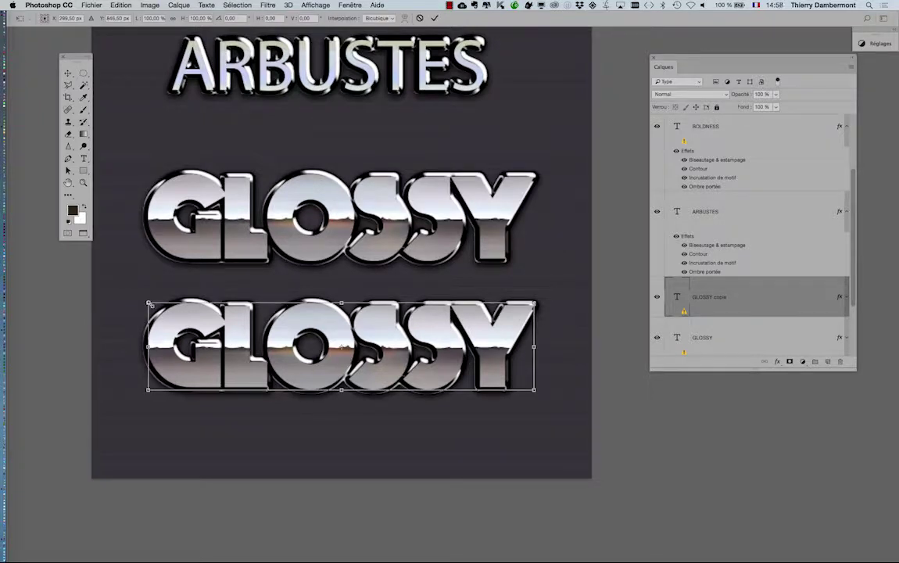
mouse_move(148, 345)
left_mouse_down()
mouse_move(279, 350)
mouse_move(265, 347)
left_mouse_up()
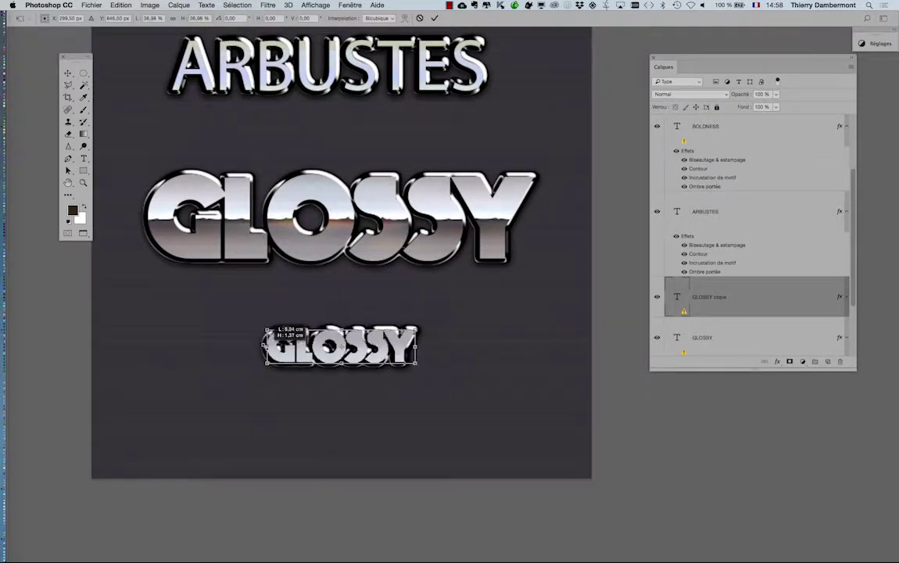
left_click(434, 18)
scroll(329, 356, "up", 2)
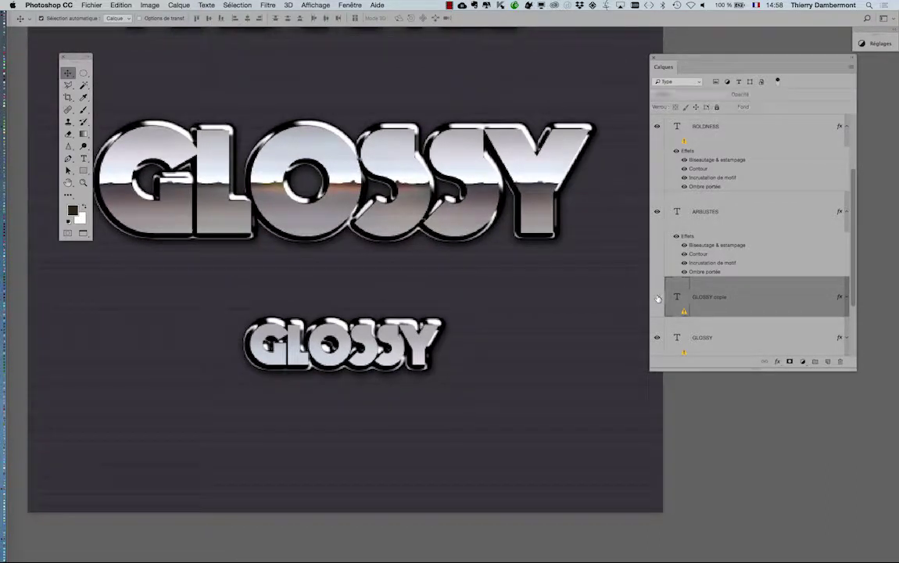
left_click(656, 297)
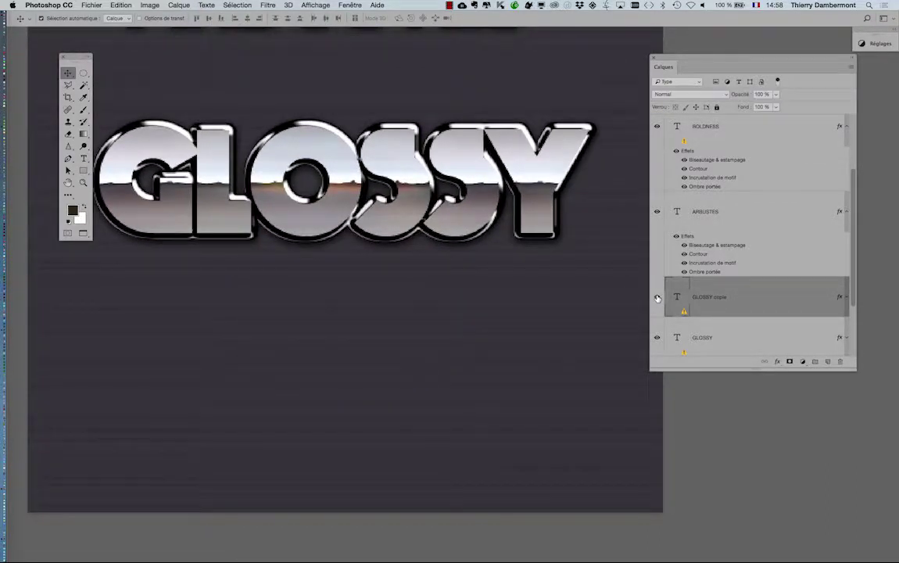
Open Mise à l'échelle des effets for the small GLOSSY copie and try Échelle values 50 and 25 %.
left_click(179, 5)
mouse_move(196, 98)
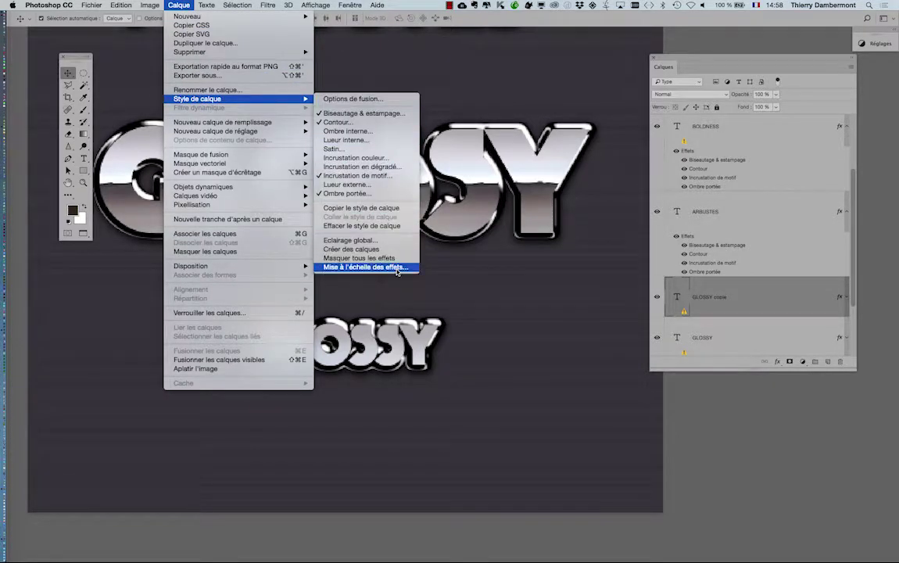
left_click(397, 268)
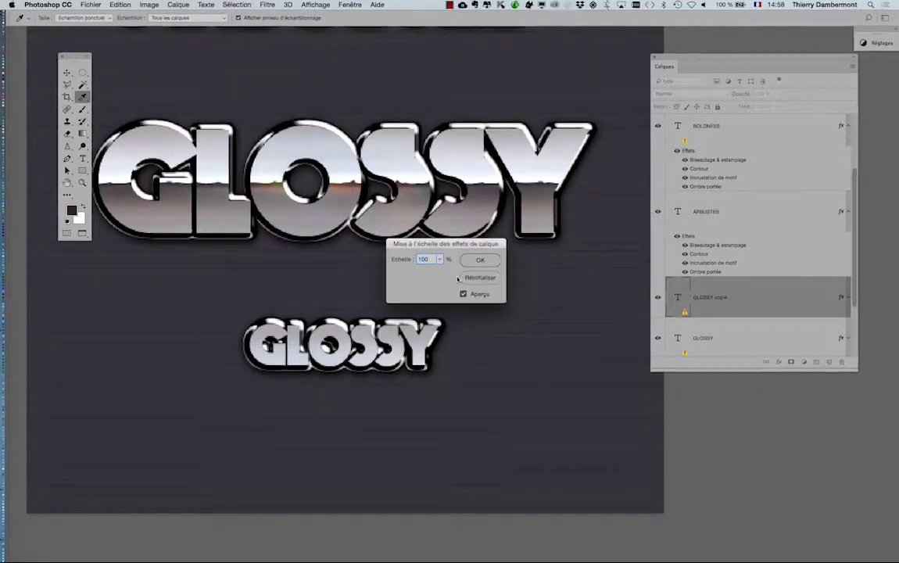
type("50")
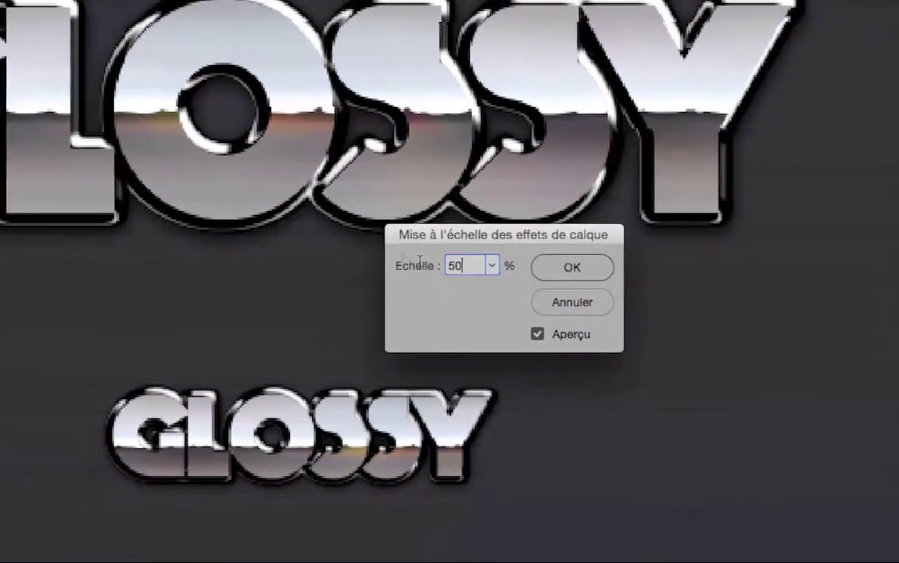
type("25")
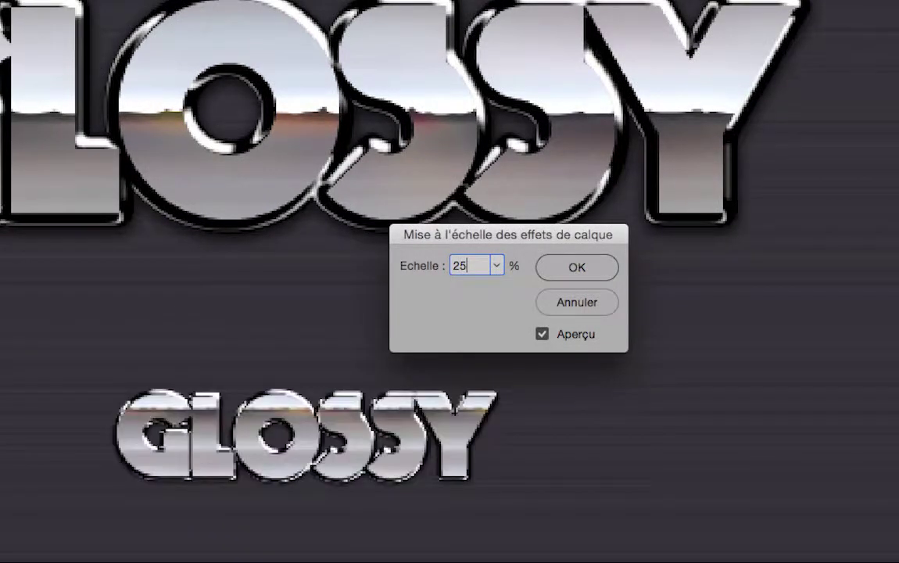
key("alt")
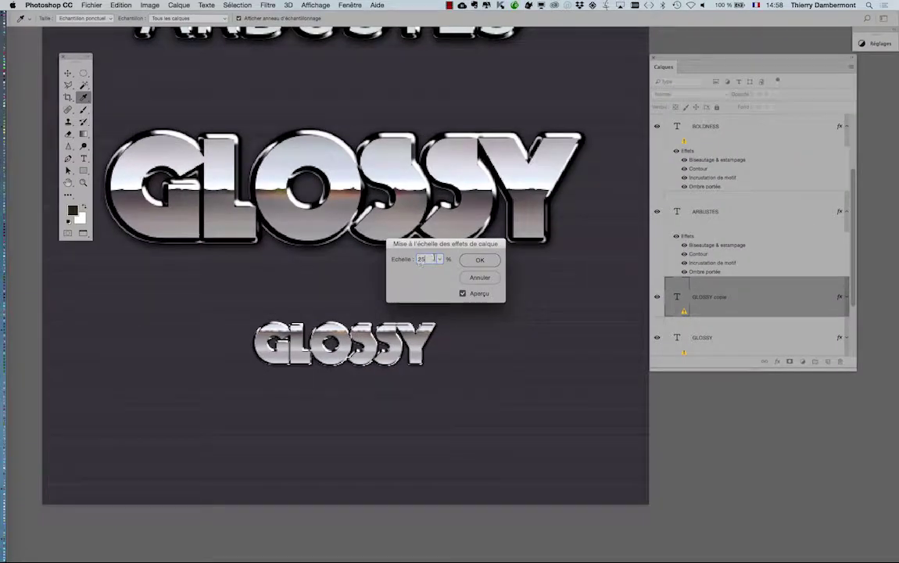
left_click(439, 259)
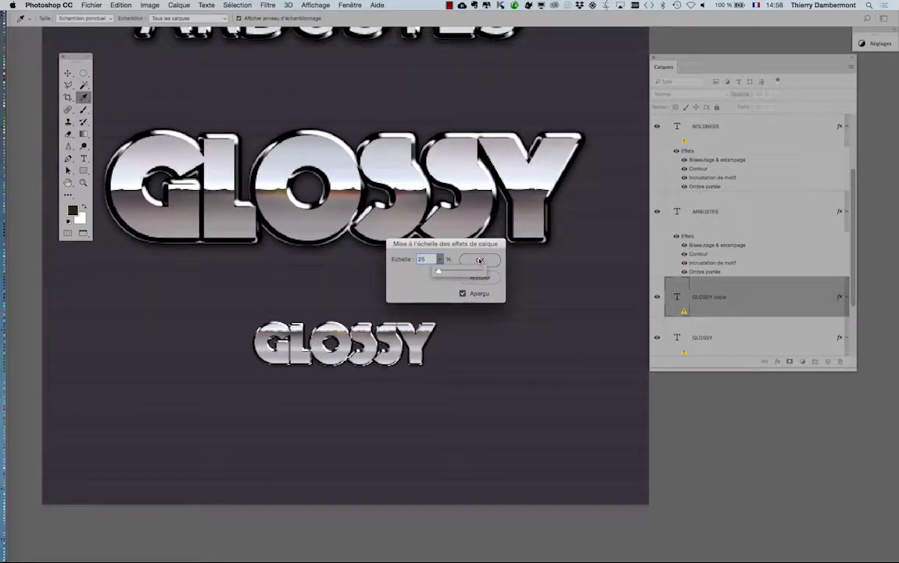
left_click(430, 258)
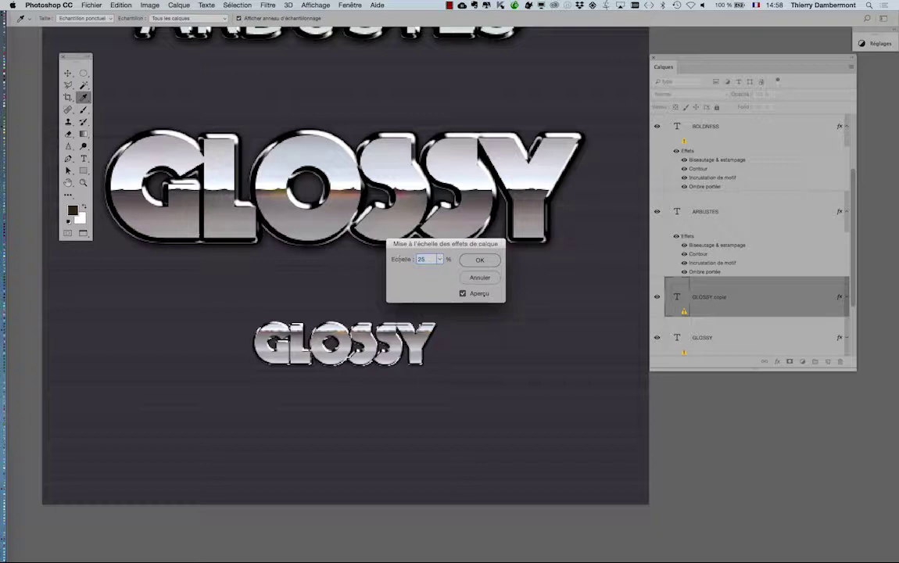
Confirm the effects scale at 50% and expand the layers list to check the large GLOSSY.
type("50")
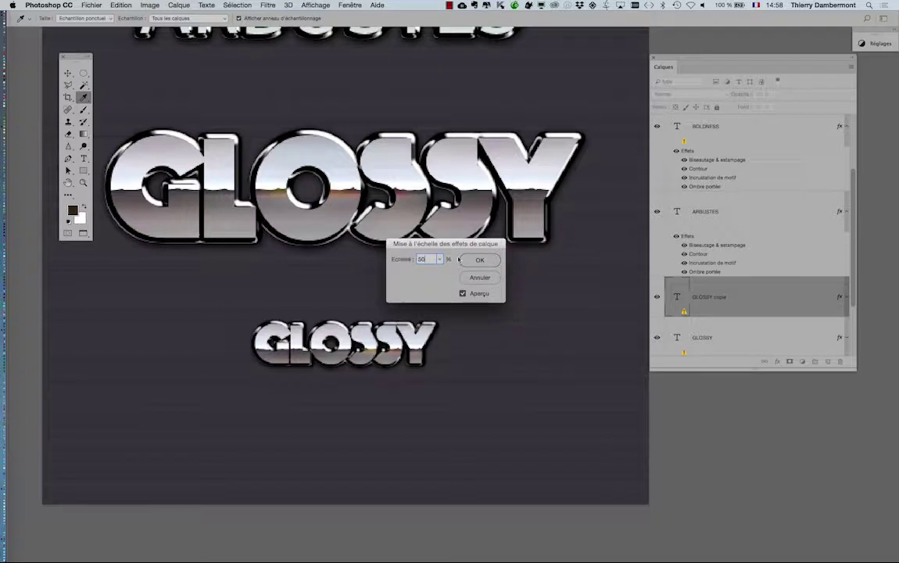
left_click(468, 260)
scroll(291, 351, "up", 2)
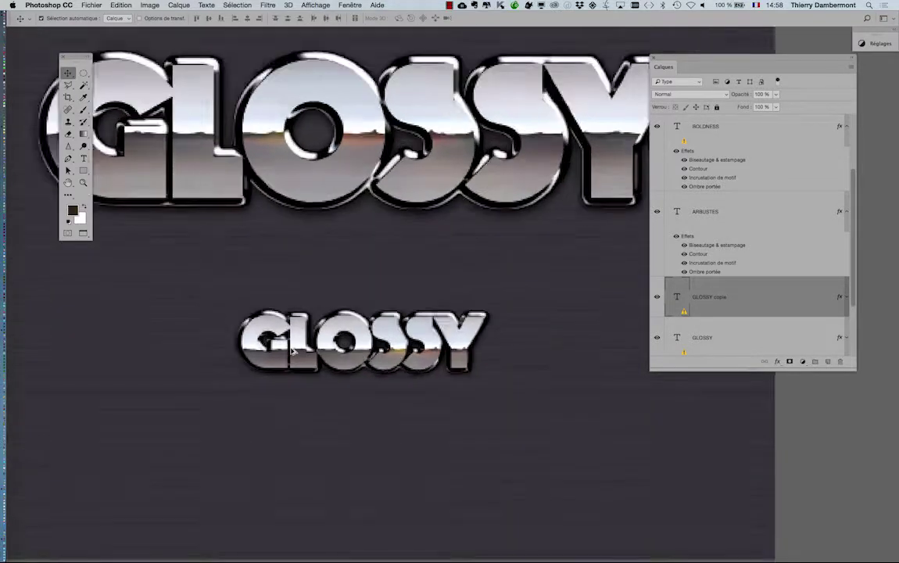
scroll(292, 351, "up", 2)
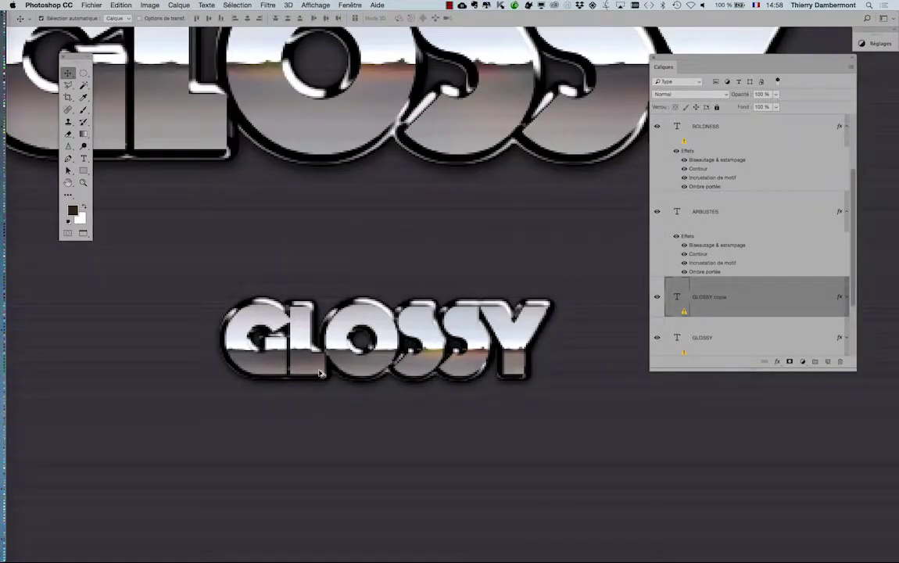
scroll(319, 372, "down", 1)
scroll(318, 372, "down", 2)
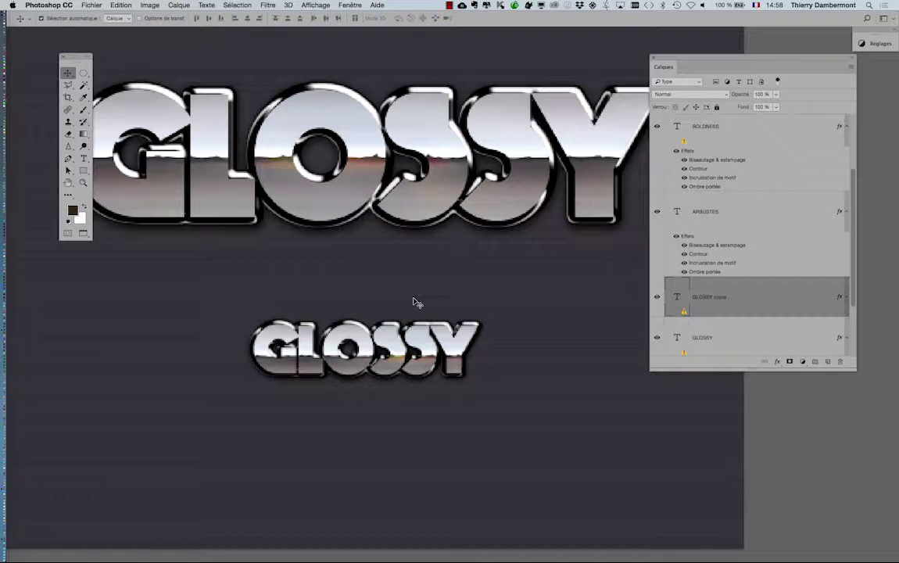
scroll(418, 304, "down", 1)
scroll(418, 303, "down", 1)
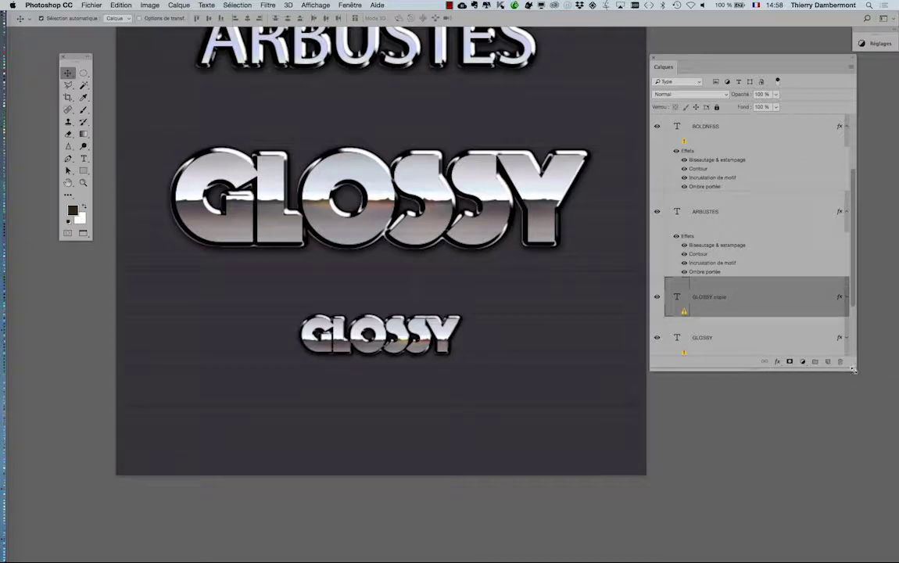
left_click_drag(853, 369, 852, 455)
left_click(657, 339)
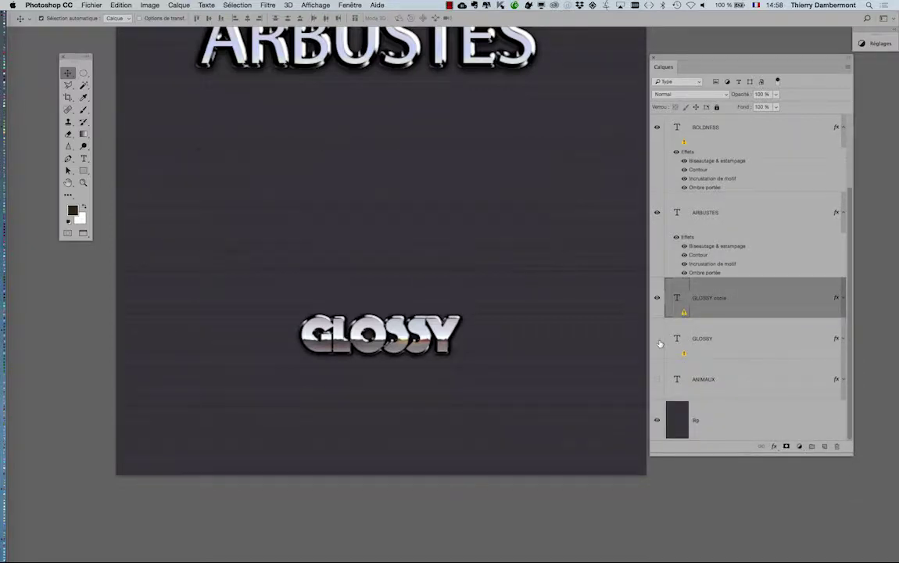
left_click(657, 339)
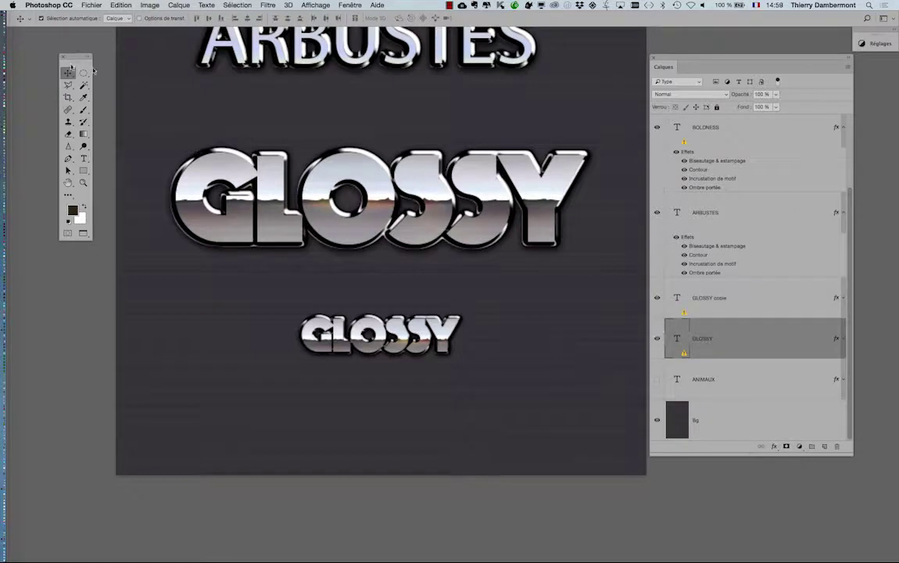
Duplicate the large GLOSSY to the canvas bottom and move the small GLOSSY up into the gap.
left_click(68, 75)
left_click_drag(384, 195, 393, 417)
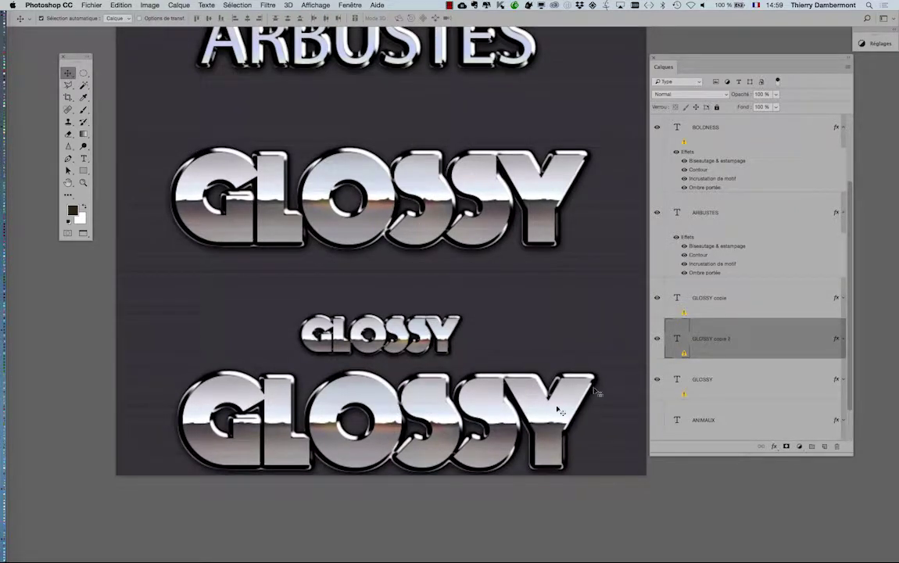
left_click_drag(542, 420, 540, 399)
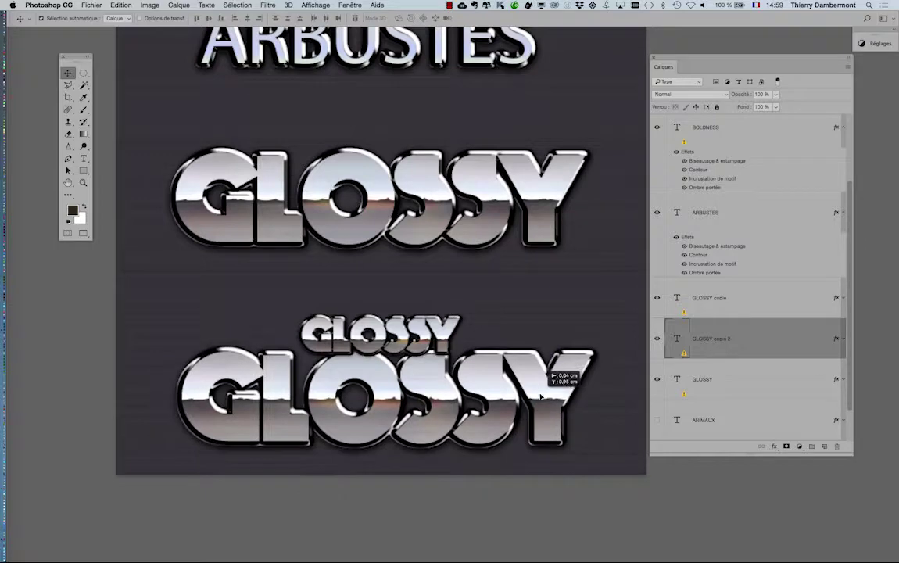
left_click(673, 304)
left_click_drag(447, 329, 449, 299)
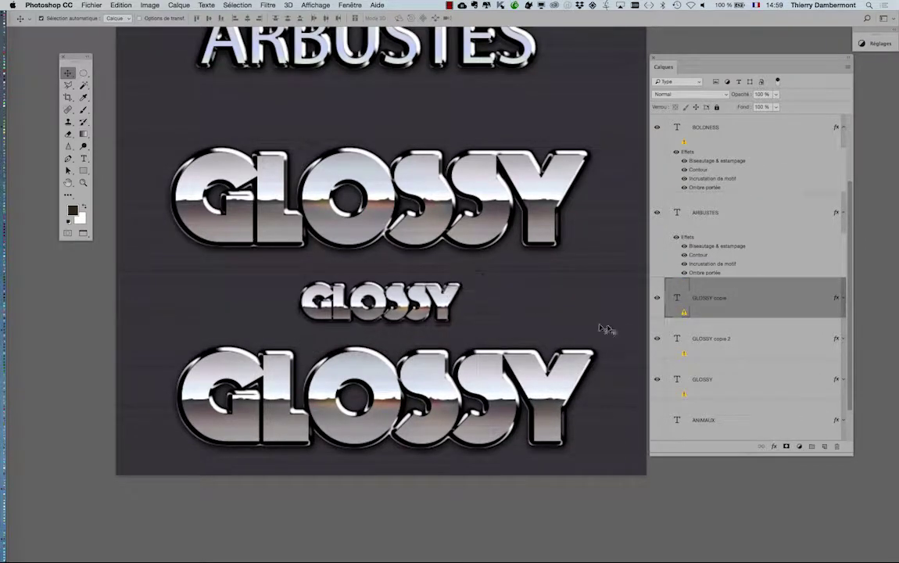
left_click(656, 339)
left_click(665, 344)
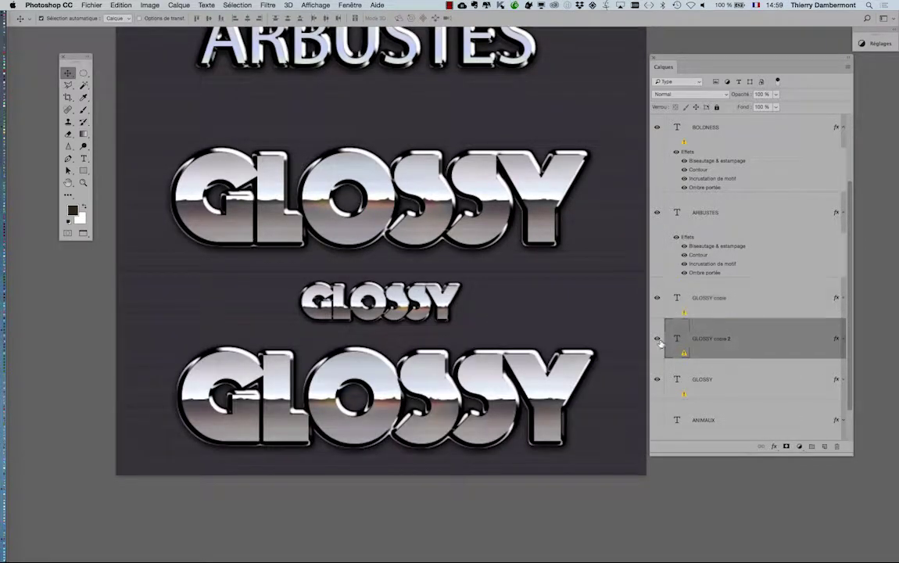
left_click(656, 339)
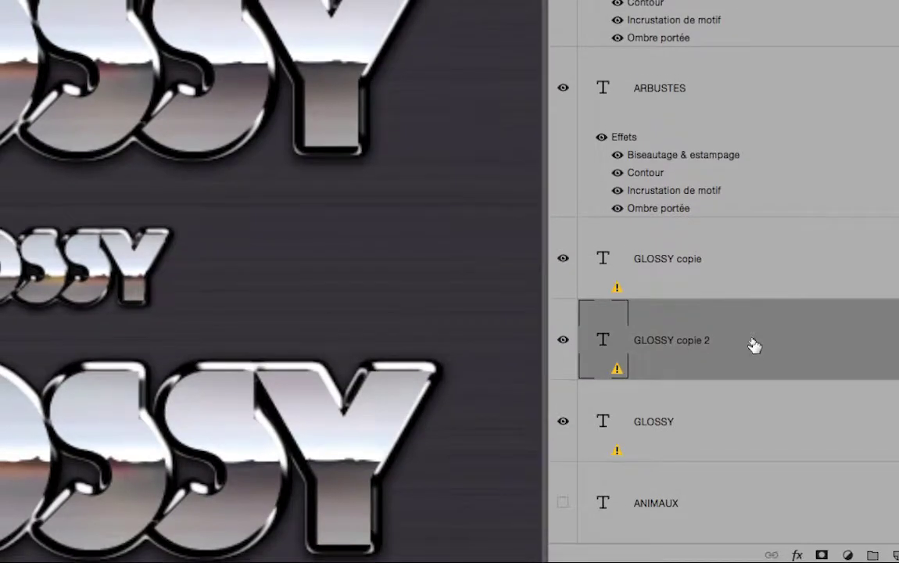
Convert GLOSSY copie 2 to a smart object, then Free Transform it to about 41% and commit.
right_click(756, 347)
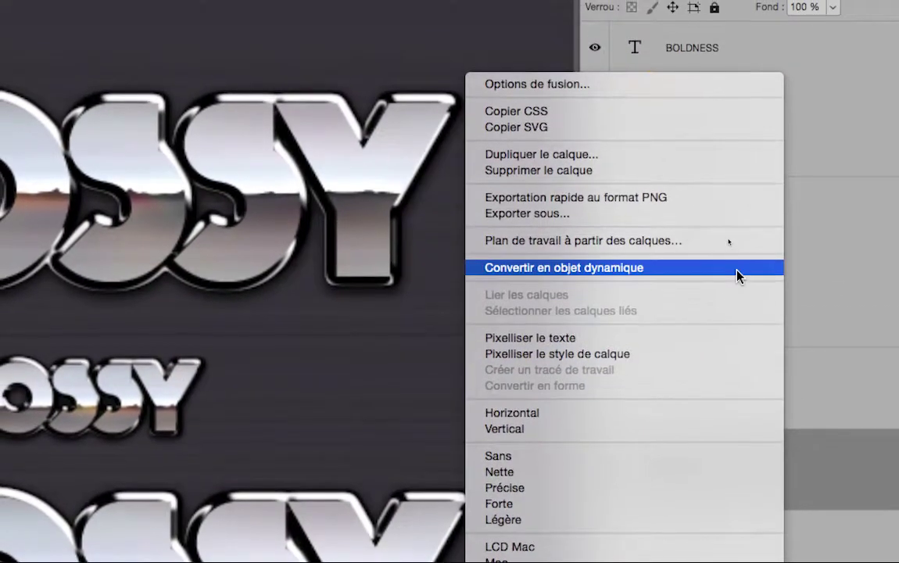
left_click(739, 275)
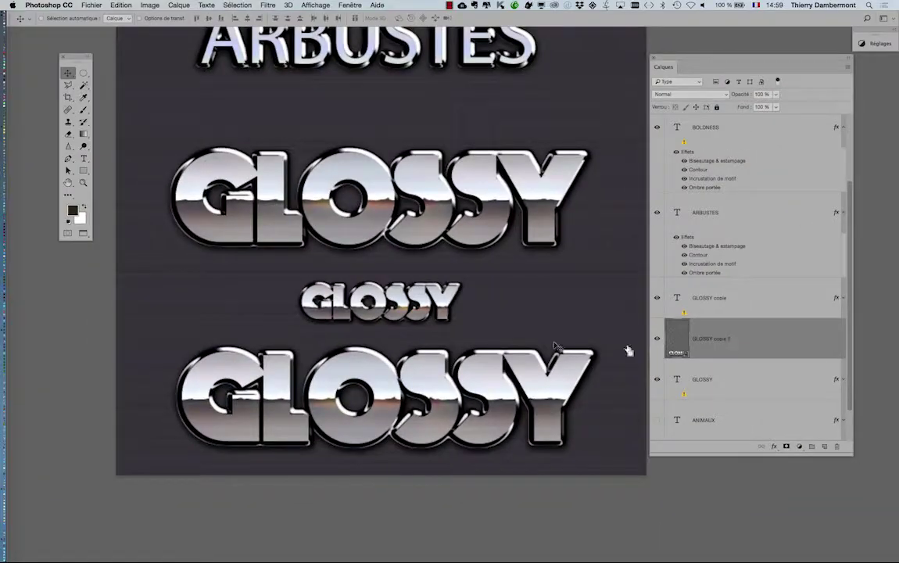
key("ctrl+t")
left_click_drag(170, 341, 300, 383)
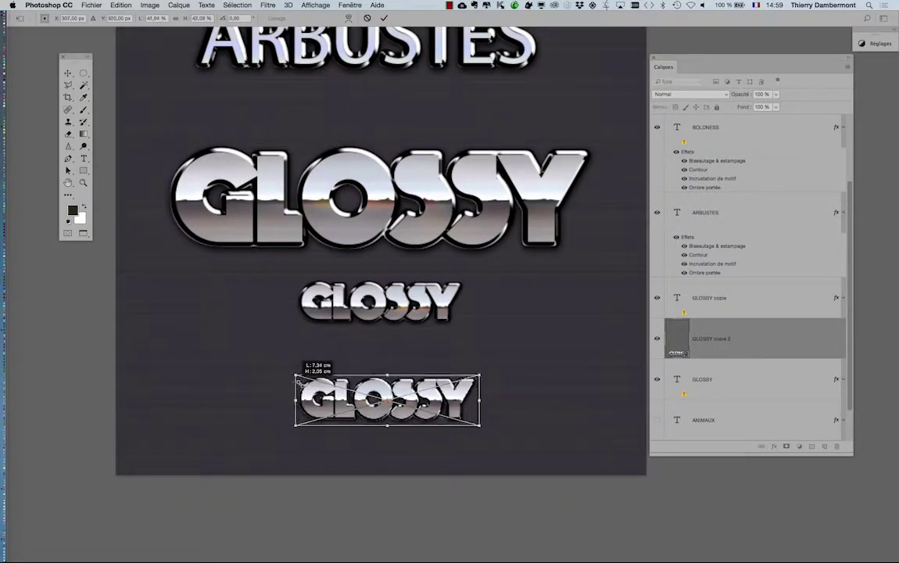
mouse_move(269, 376)
left_mouse_down()
mouse_move(103, 314)
mouse_move(185, 343)
mouse_move(312, 366)
mouse_move(287, 359)
mouse_move(301, 362)
left_mouse_up()
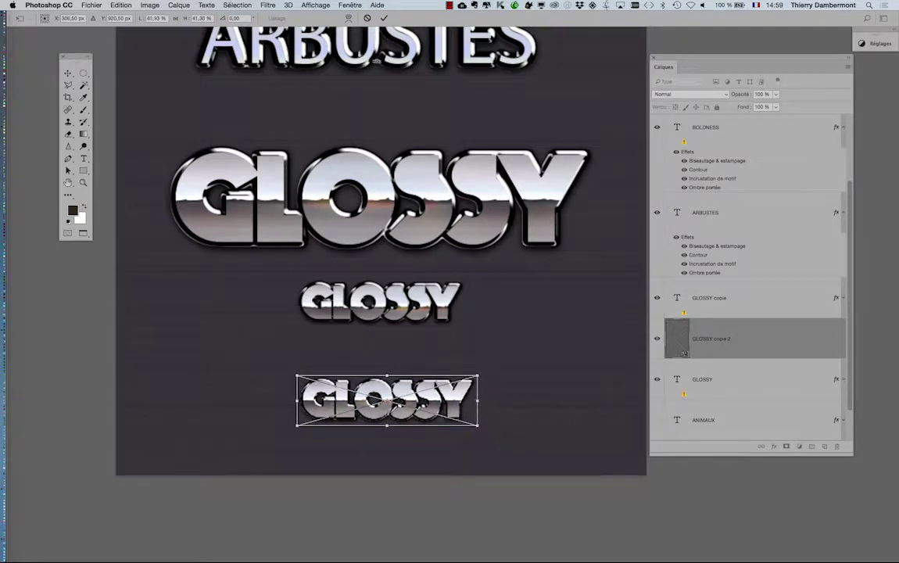
left_click(382, 15)
scroll(391, 425, "up", 3)
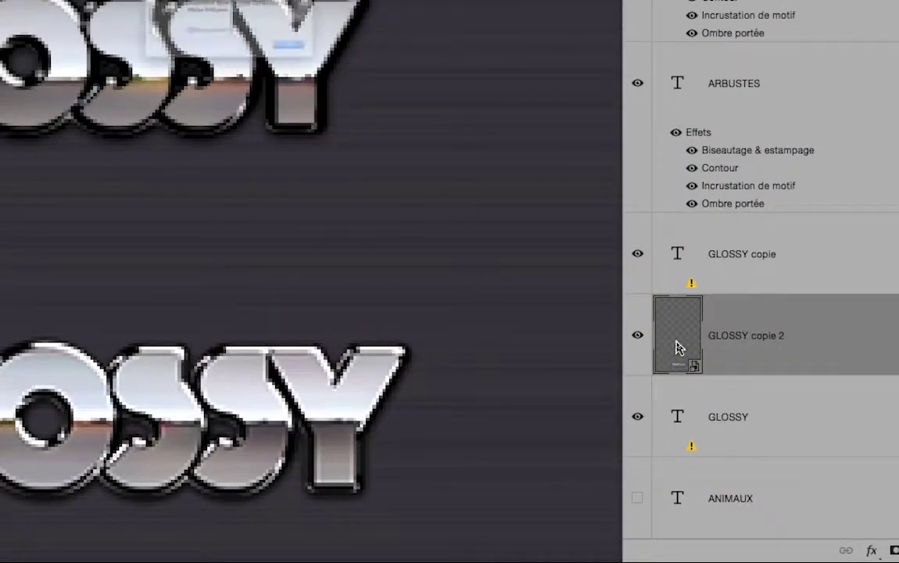
Open GLOSSY copie 2.psb, keeping the embedded profile and dismissing missing fonts, then expand its four effects.
double_click(677, 348)
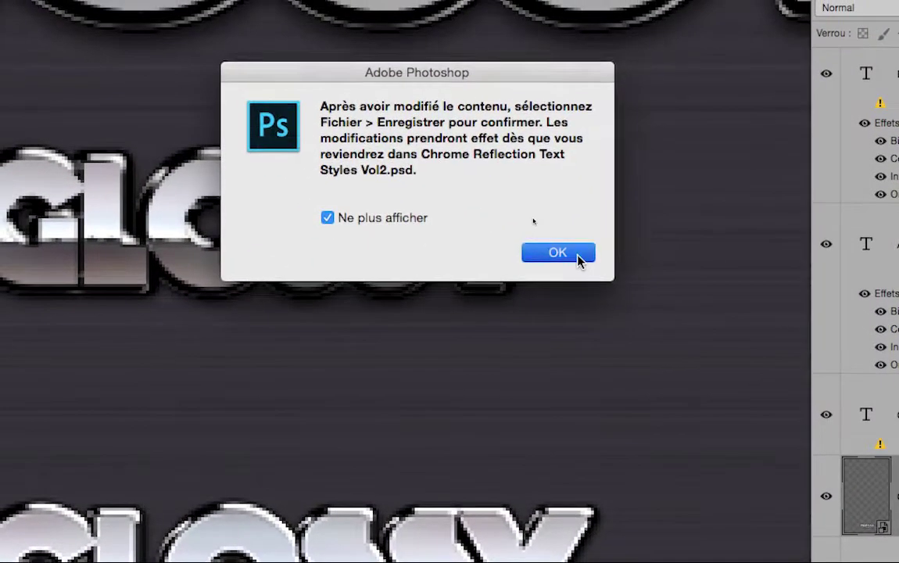
left_click(578, 255)
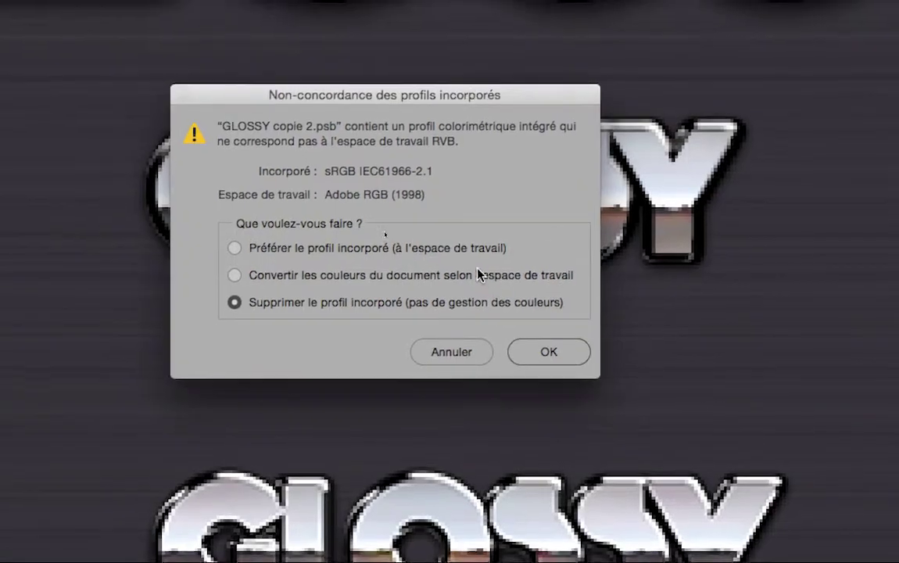
left_click(475, 263)
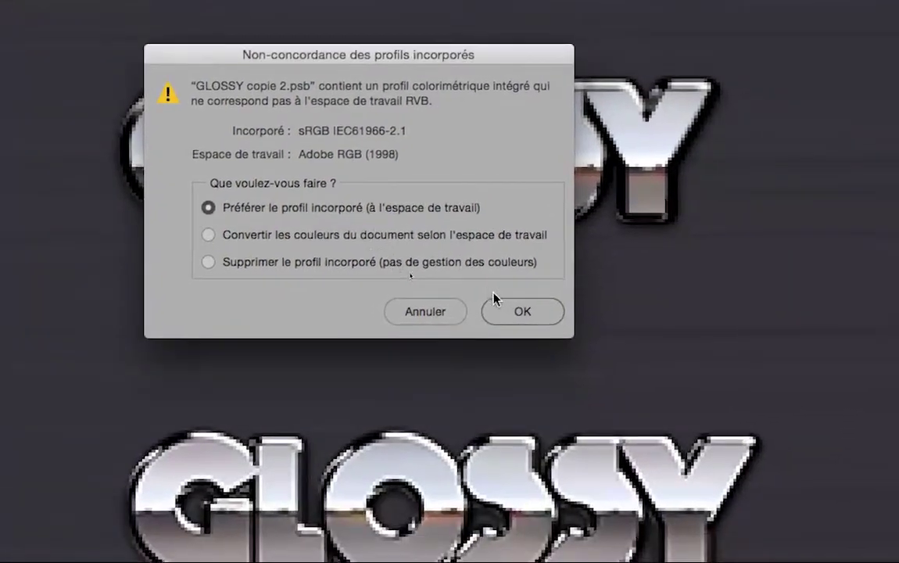
left_click(531, 363)
left_click(525, 307)
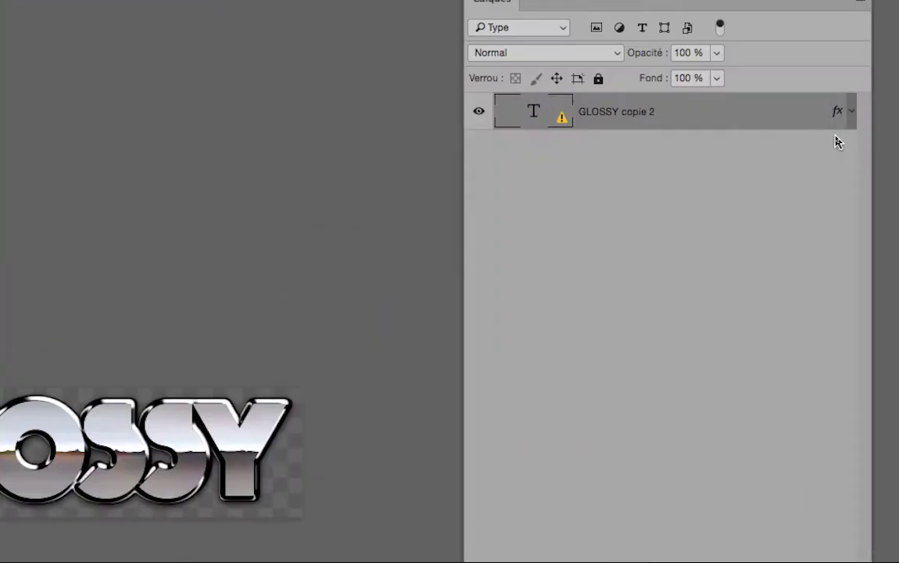
left_click(842, 125)
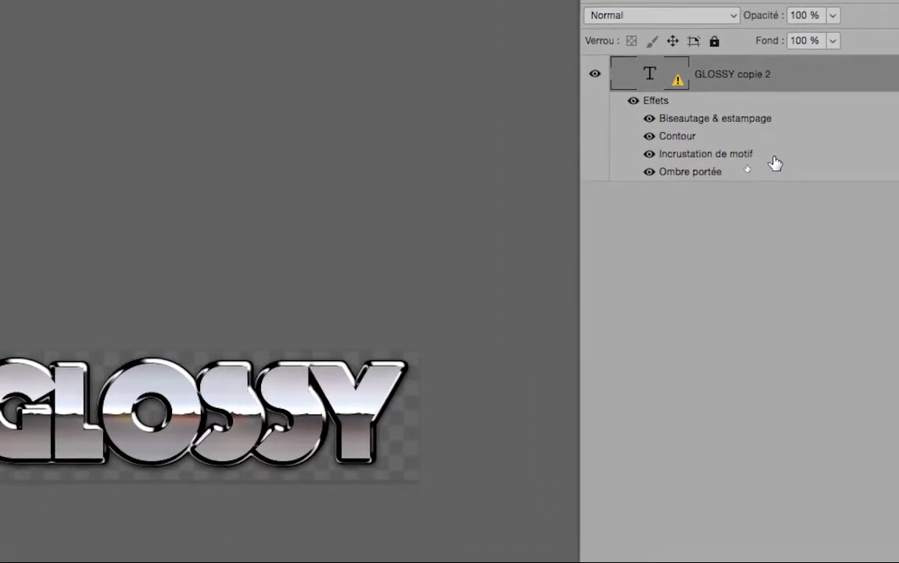
Set the Incrustation de motif pattern overlay to the cyan floral pattern and confirm.
double_click(774, 156)
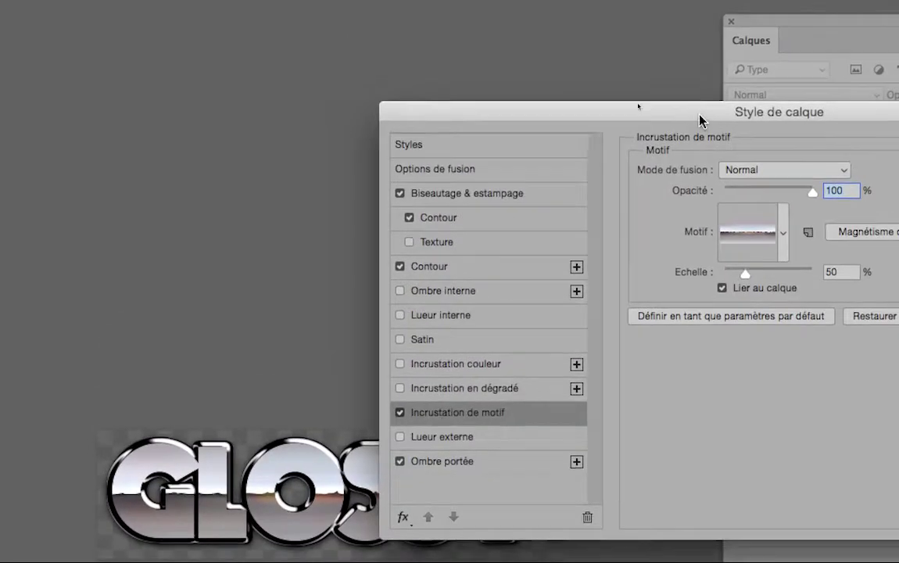
left_click_drag(701, 120, 765, 145)
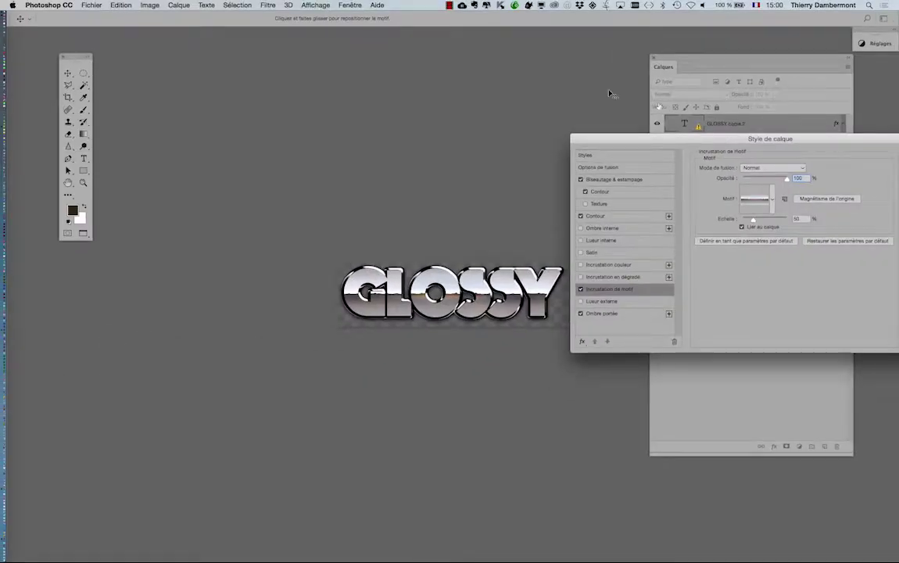
left_click_drag(638, 137, 351, 15)
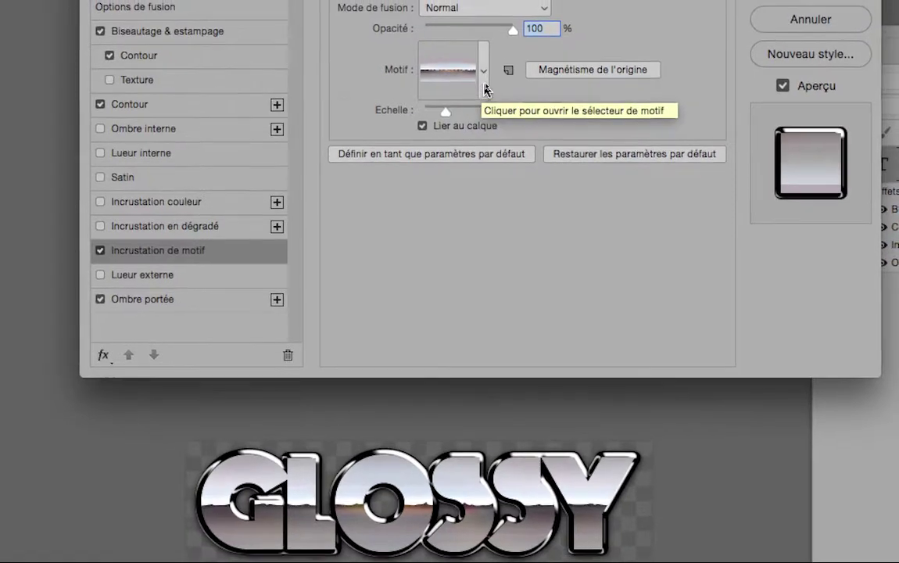
left_click(481, 93)
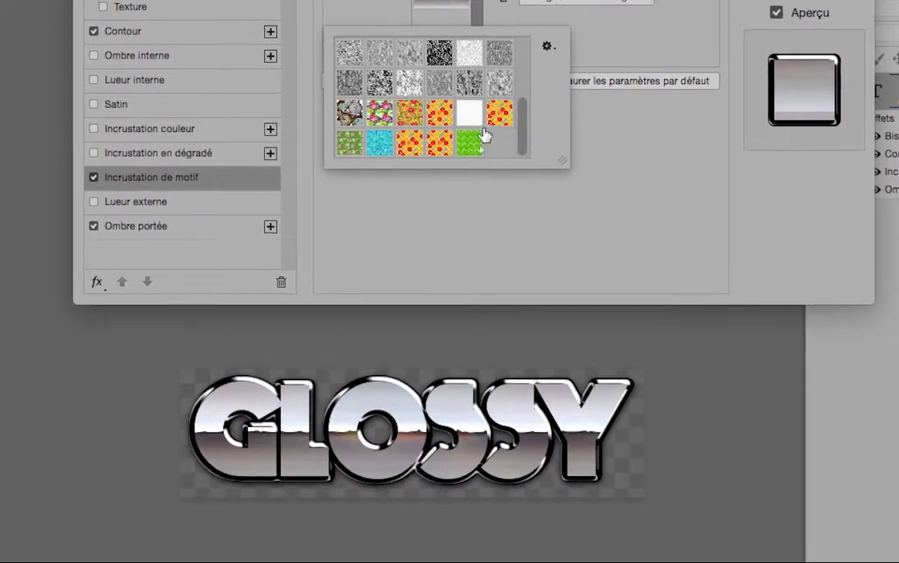
left_click(419, 150)
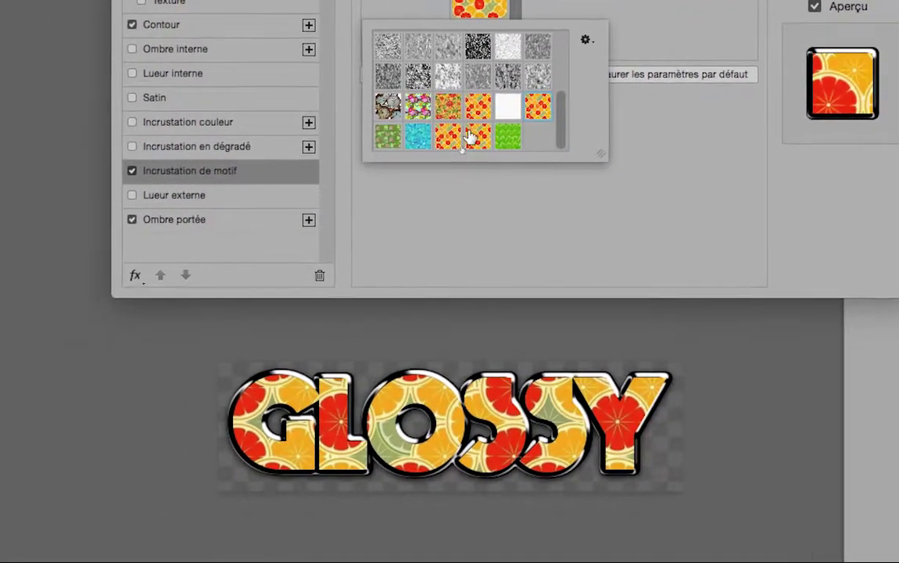
left_click(422, 134)
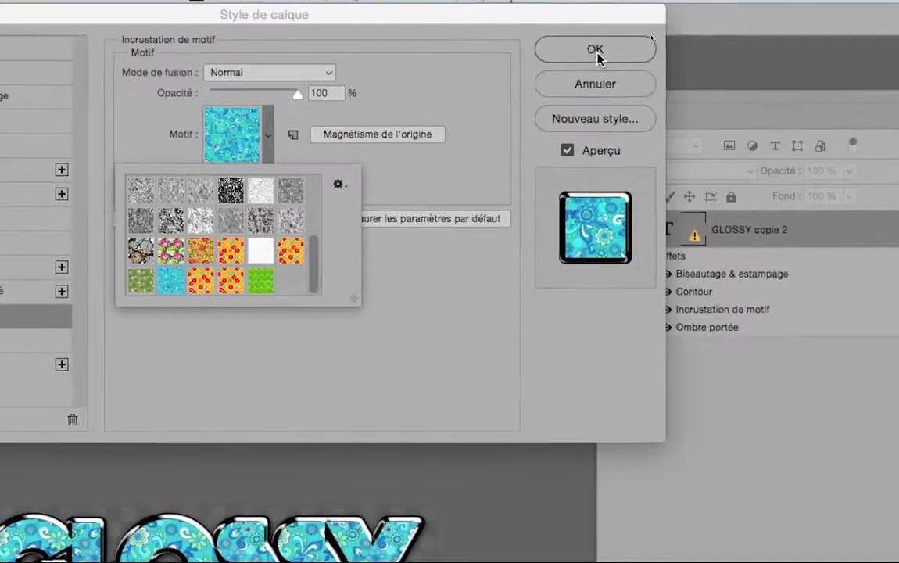
left_click(595, 53)
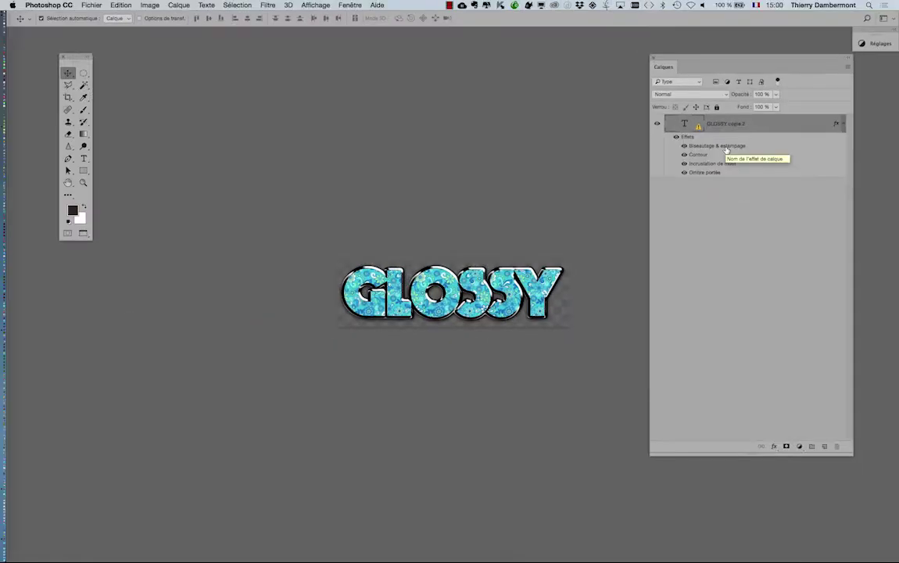
Tile documents with 3 vignettes verticales and float GLOSSY copie 2.psb in its own window.
left_click(315, 5)
mouse_move(334, 16)
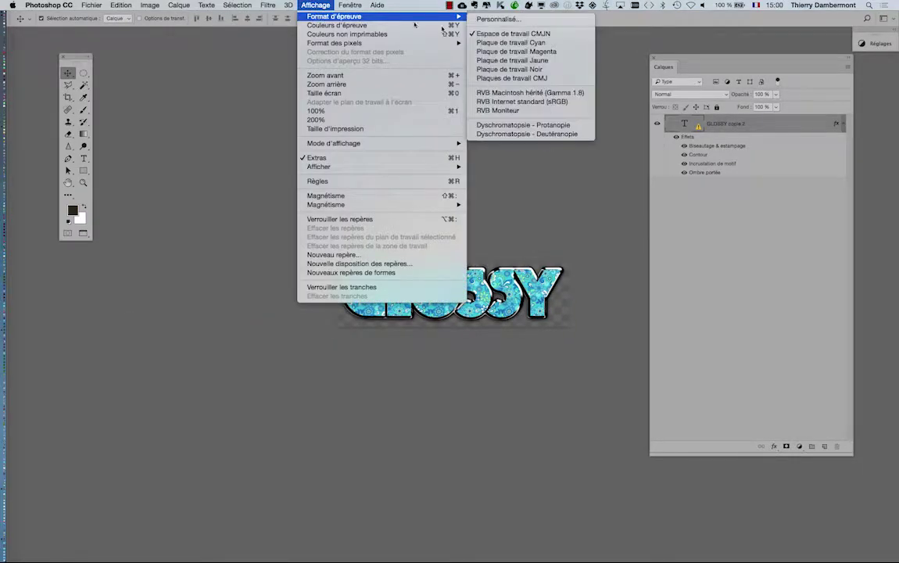
left_click(351, 25)
left_click(315, 4)
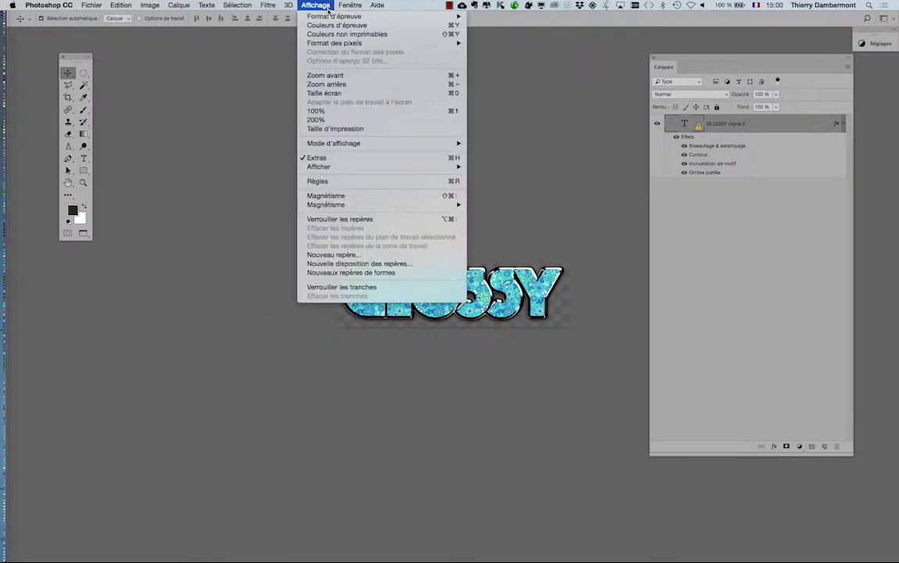
mouse_move(362, 17)
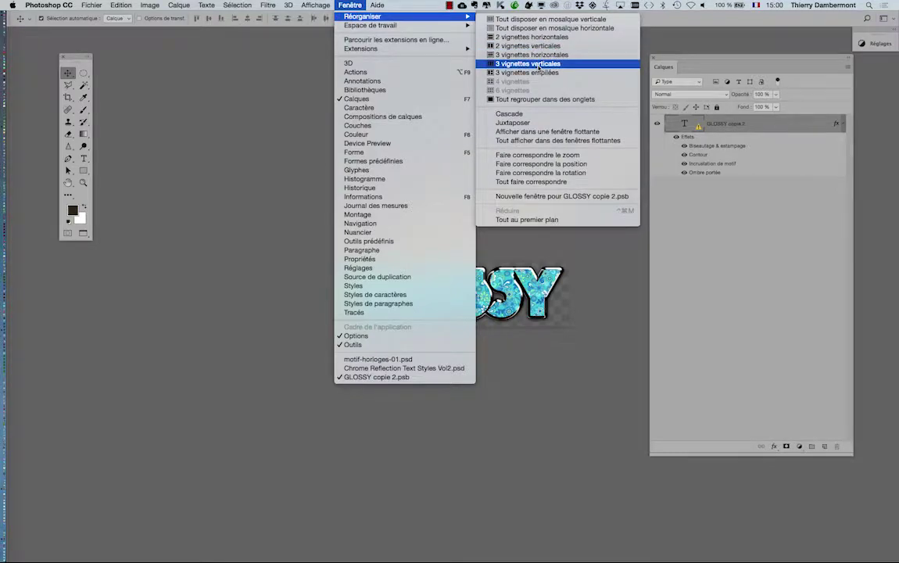
left_click(545, 50)
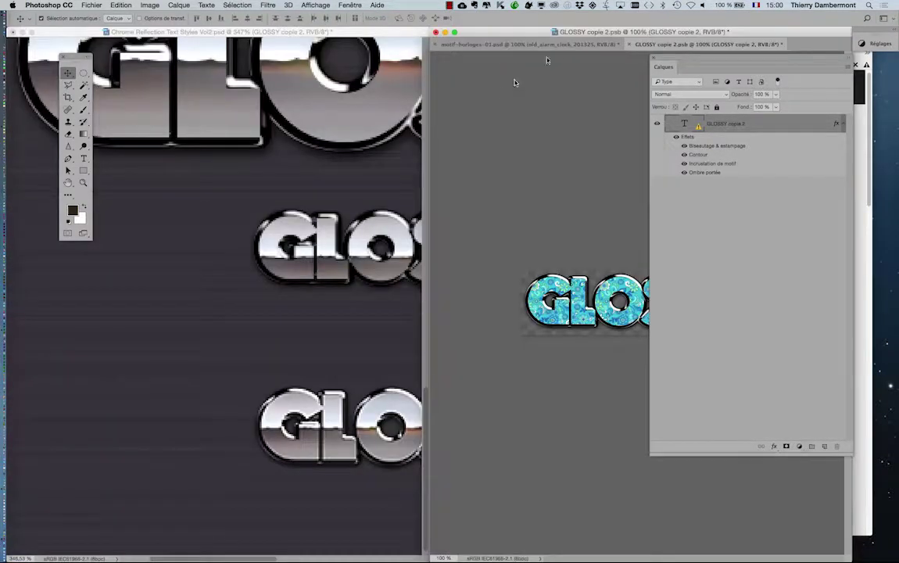
mouse_move(500, 32)
left_mouse_down()
mouse_move(165, 20)
mouse_move(108, 32)
left_mouse_up()
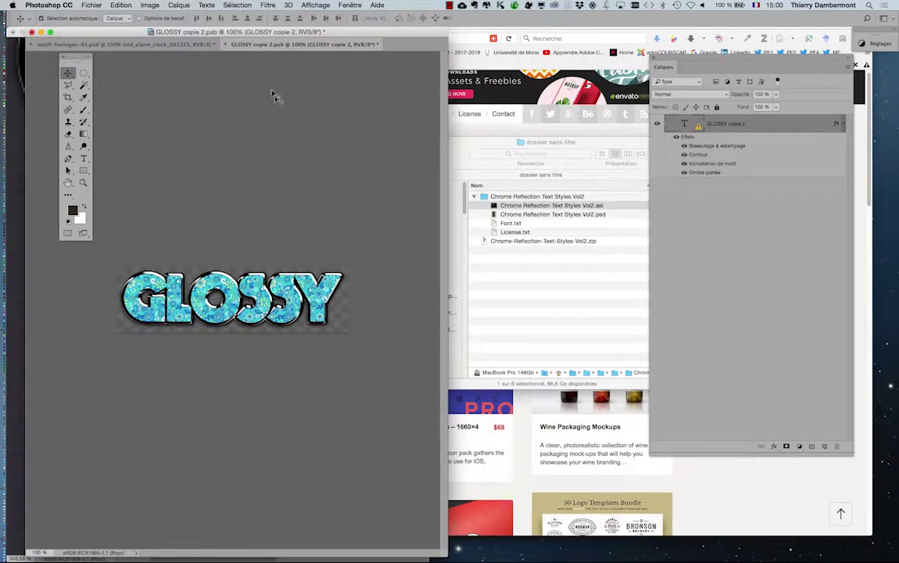
left_click_drag(238, 49, 551, 71)
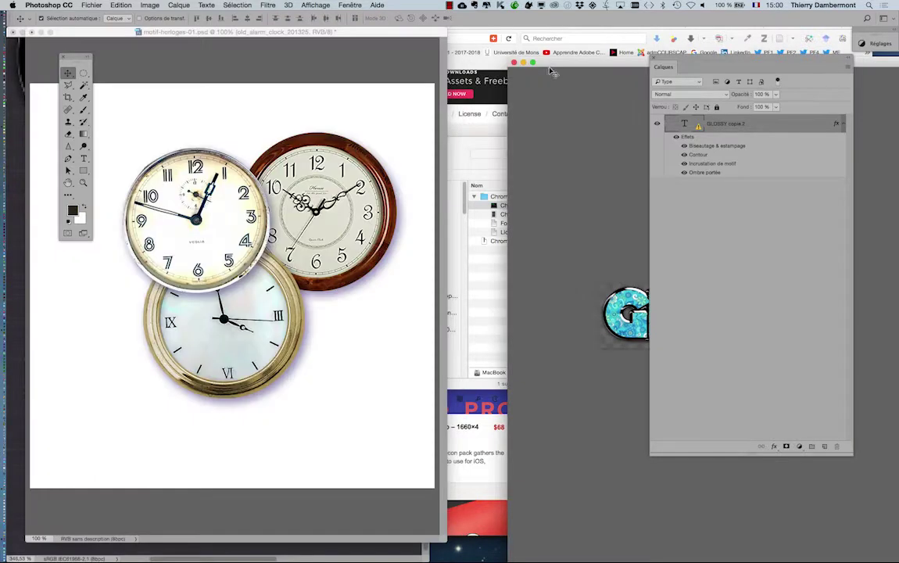
Close the clocks document, resize the windows and layers list, and return to Chrome Reflection.
left_click(263, 35)
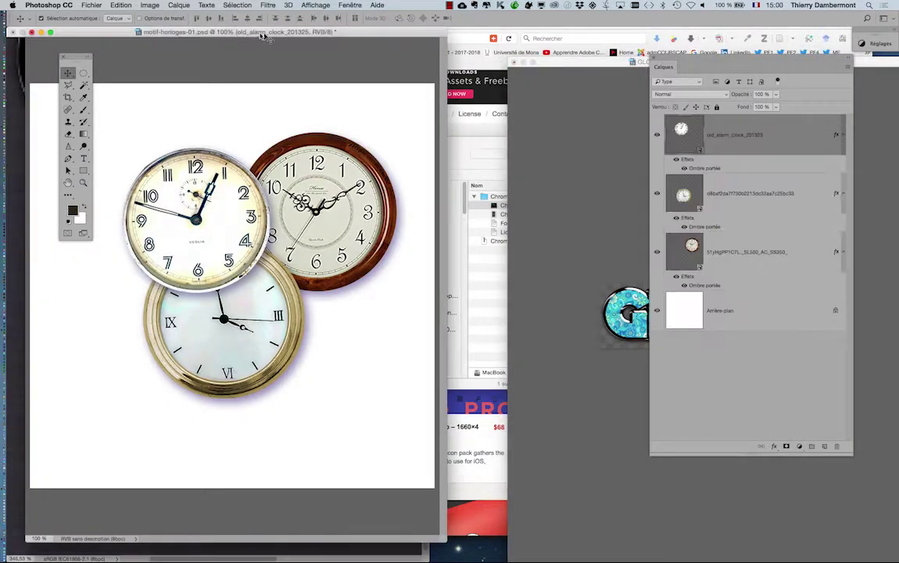
left_click(40, 32)
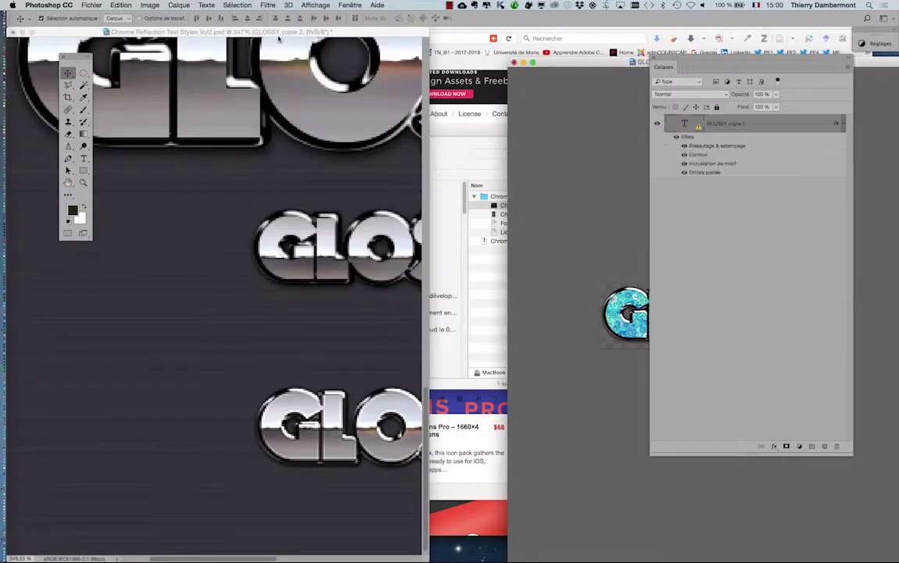
scroll(324, 290, "down", 3)
scroll(324, 293, "down", 2)
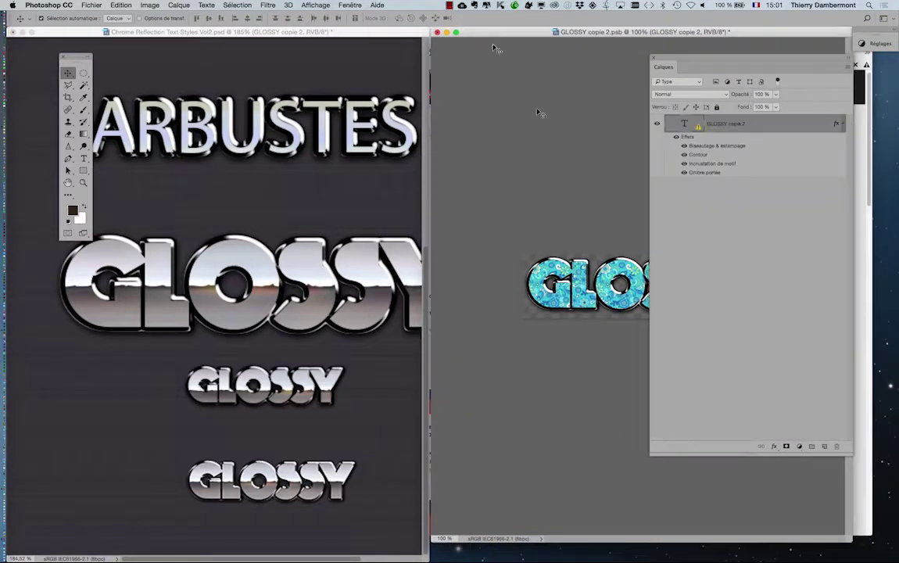
left_click_drag(852, 543, 872, 558)
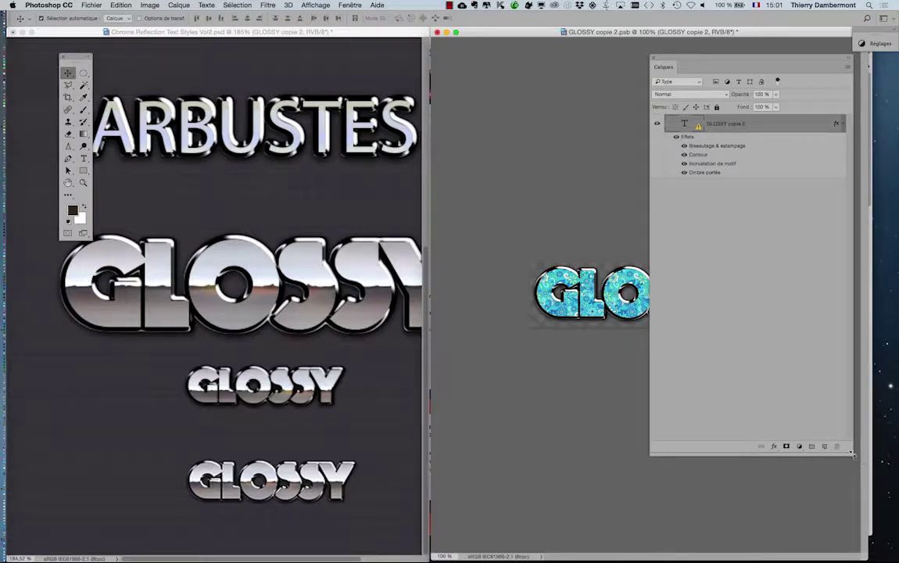
left_click_drag(853, 454, 852, 220)
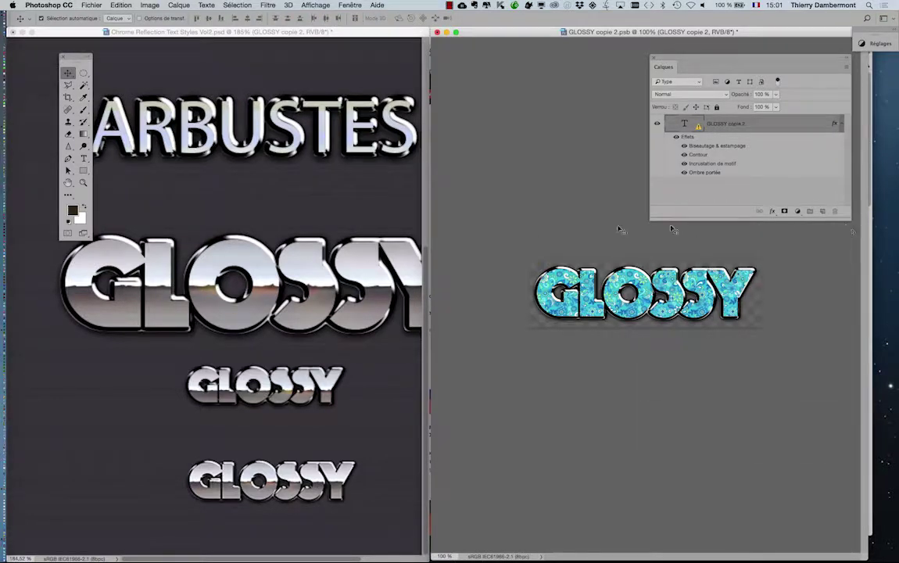
left_click(335, 32)
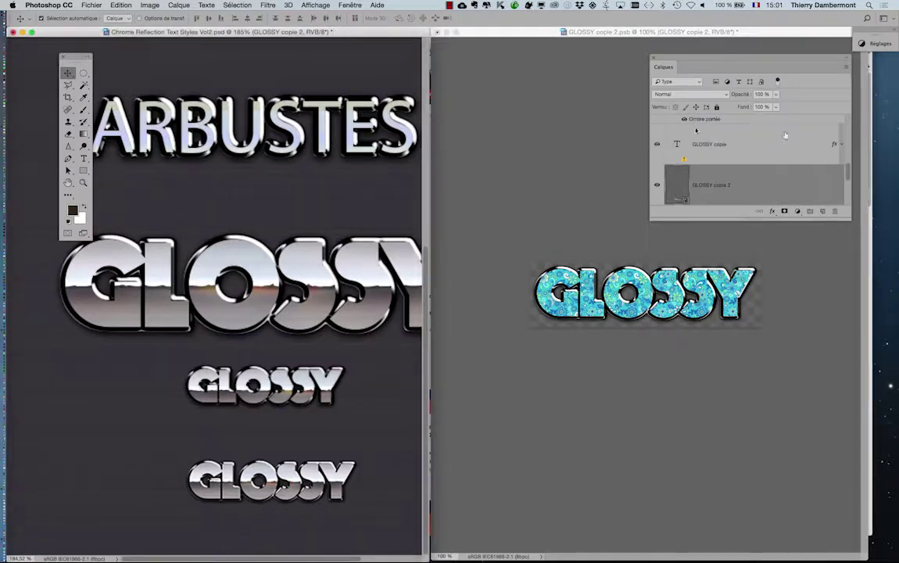
left_click_drag(848, 219, 851, 253)
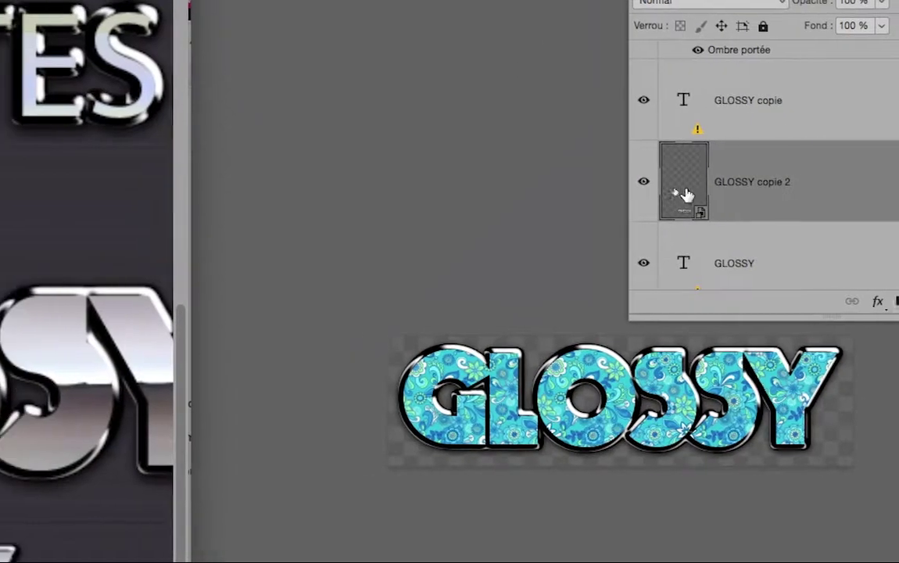
left_click(657, 186)
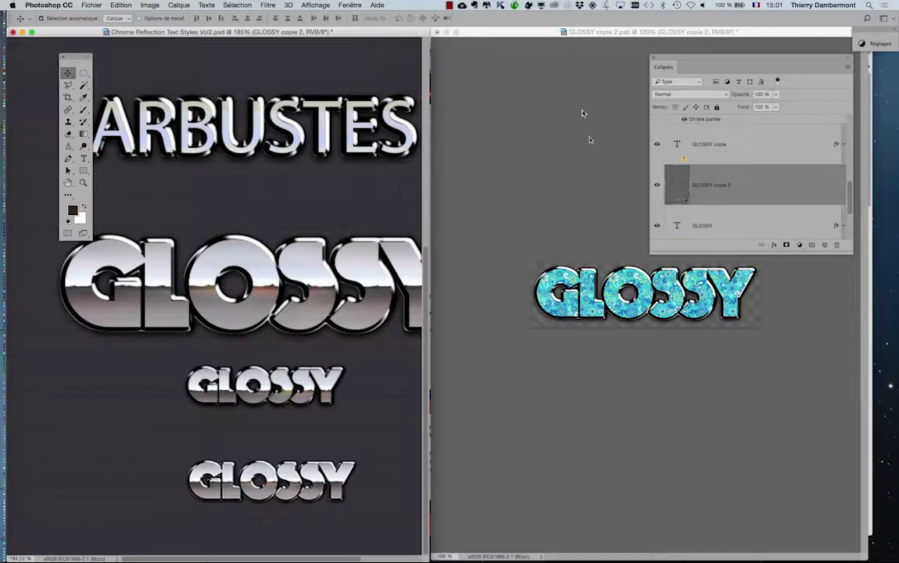
left_click(548, 35)
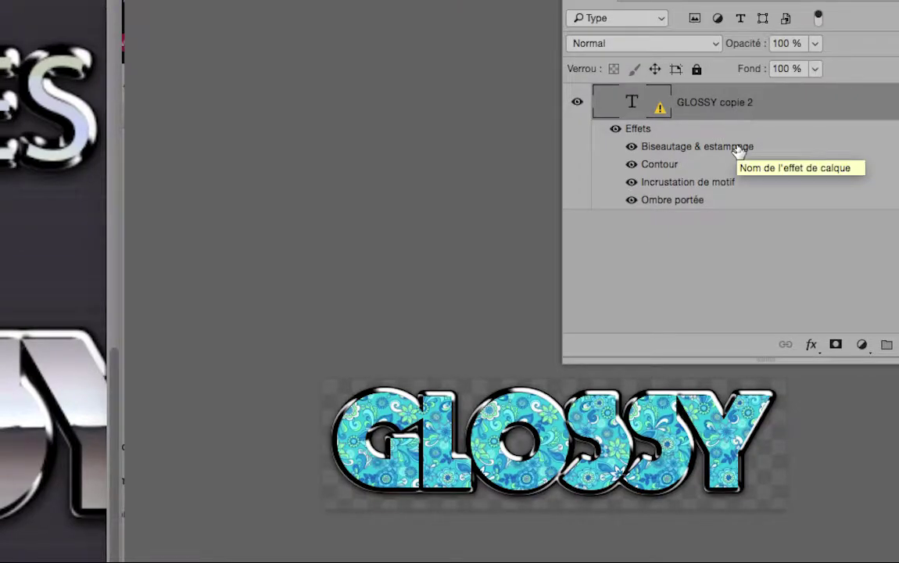
double_click(739, 148)
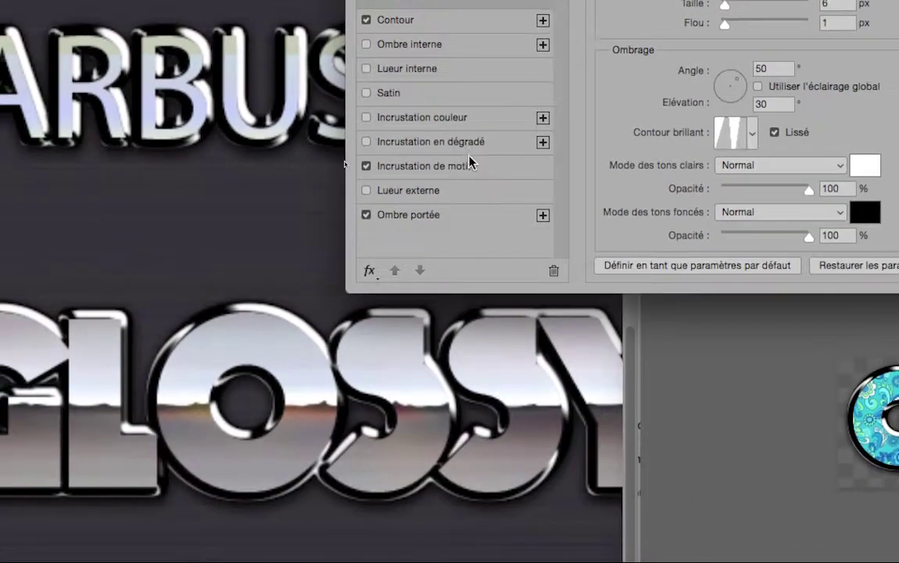
left_click(471, 163)
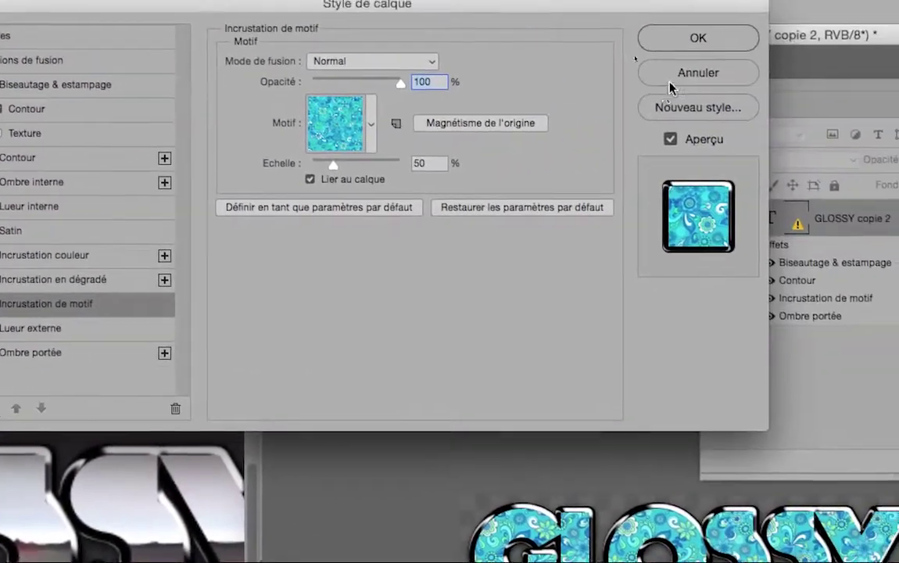
left_click(864, 13)
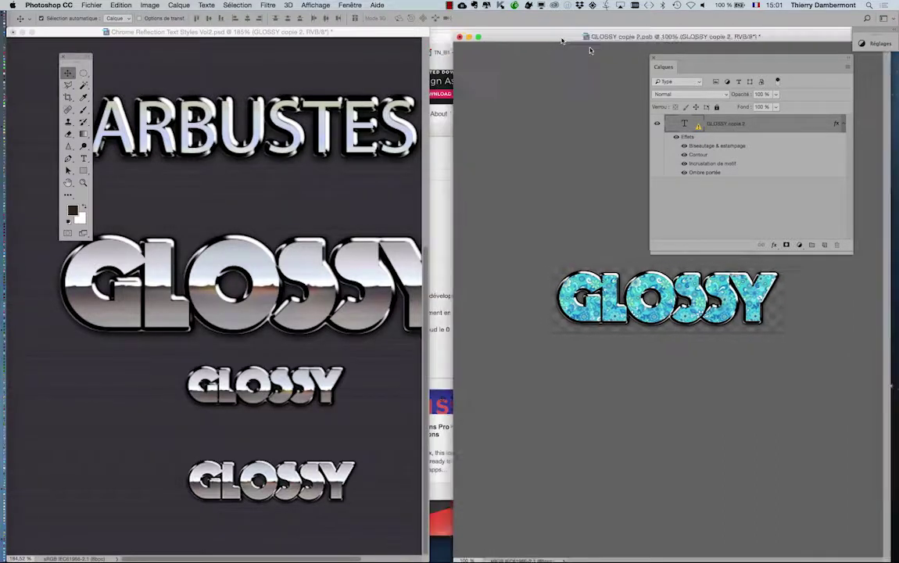
Save GLOSSY copie 2.psb with Fichier > Enregistrer and close its window.
left_click_drag(539, 39, 537, 36)
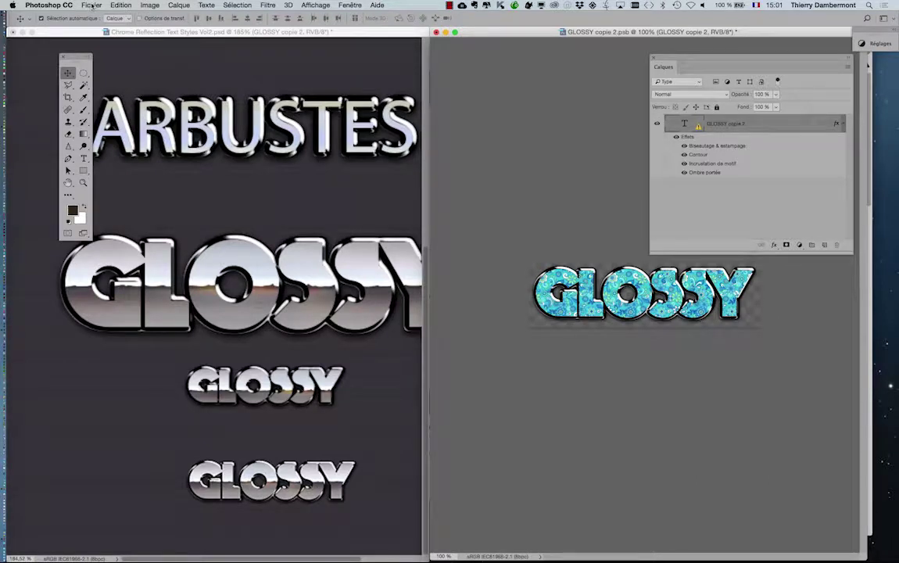
left_click_drag(74, 57, 50, 53)
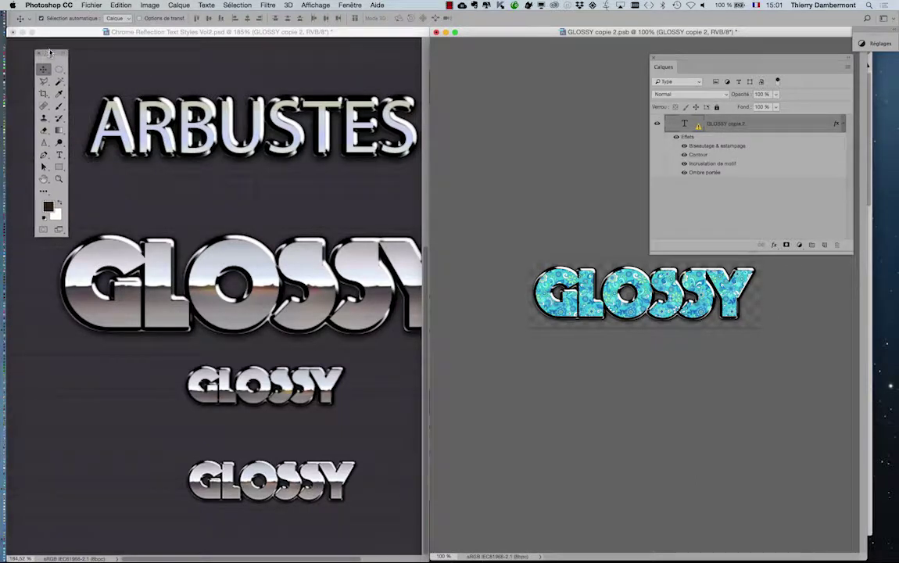
left_click(90, 5)
mouse_move(501, 28)
left_mouse_down()
mouse_move(516, 34)
mouse_move(505, 31)
left_mouse_up()
left_click(90, 5)
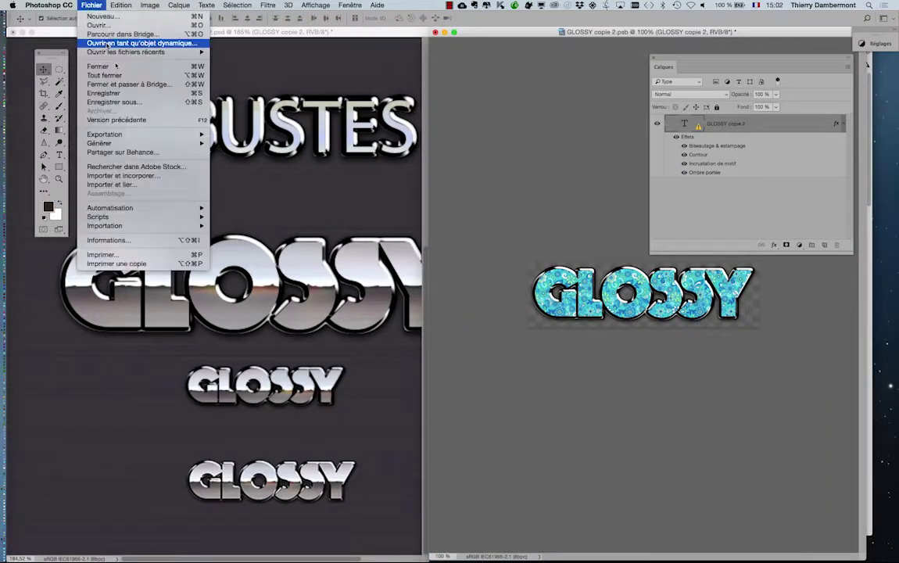
left_click(109, 81)
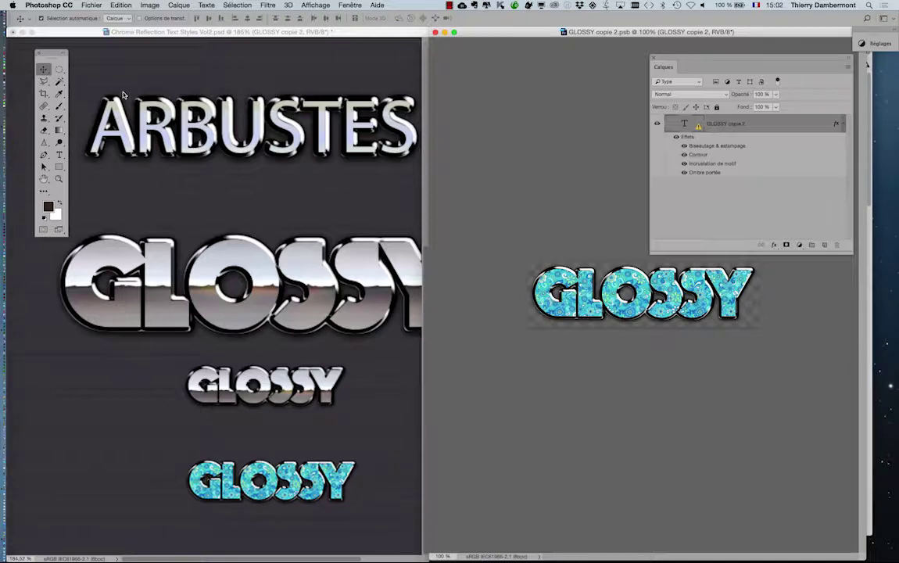
left_click(434, 32)
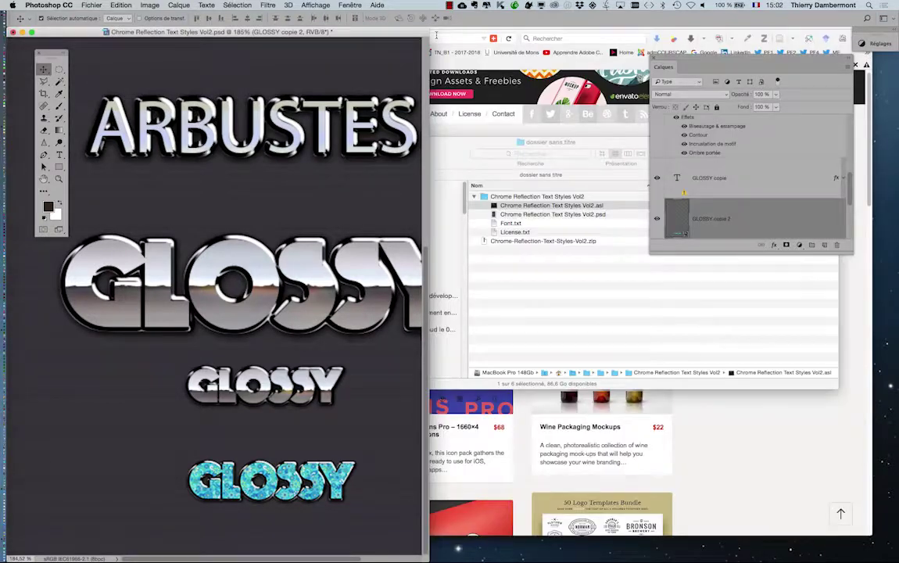
Hide other applications and widen the Chrome Reflection document window.
key("super+alt+h")
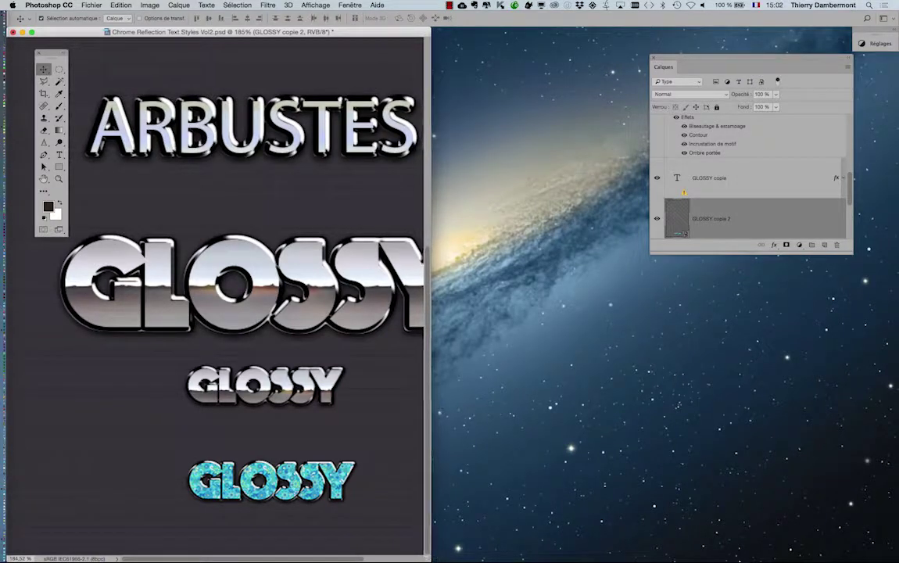
left_click_drag(427, 560, 817, 559)
scroll(437, 434, "up", 2)
scroll(455, 489, "up", 4)
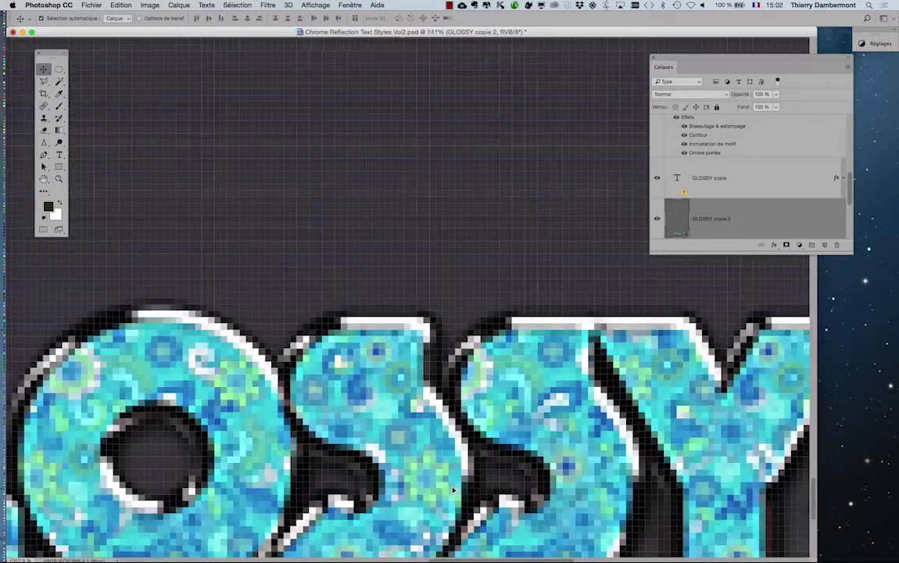
scroll(454, 487, "down", 1)
scroll(455, 487, "down", 2)
scroll(455, 486, "down", 1)
scroll(454, 486, "down", 1)
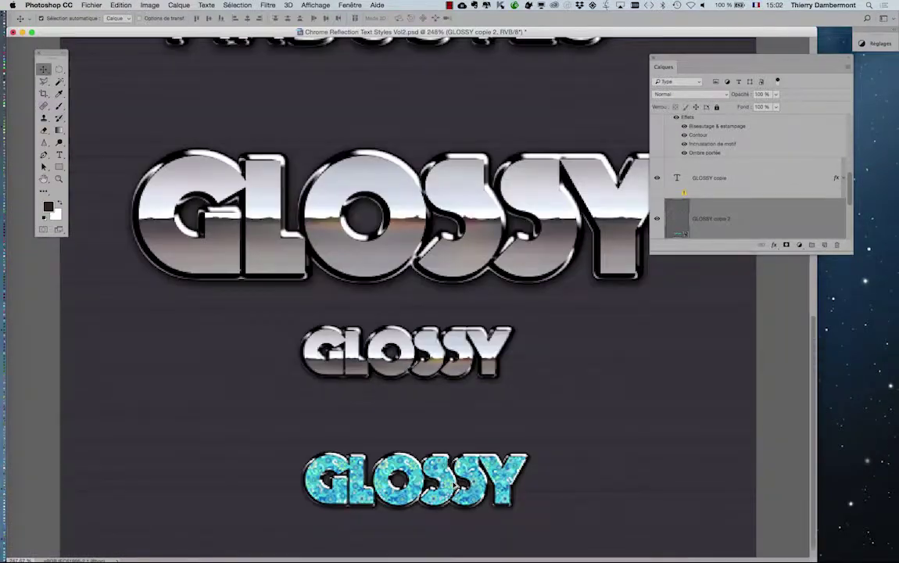
scroll(454, 480, "down", 1)
scroll(452, 477, "down", 1)
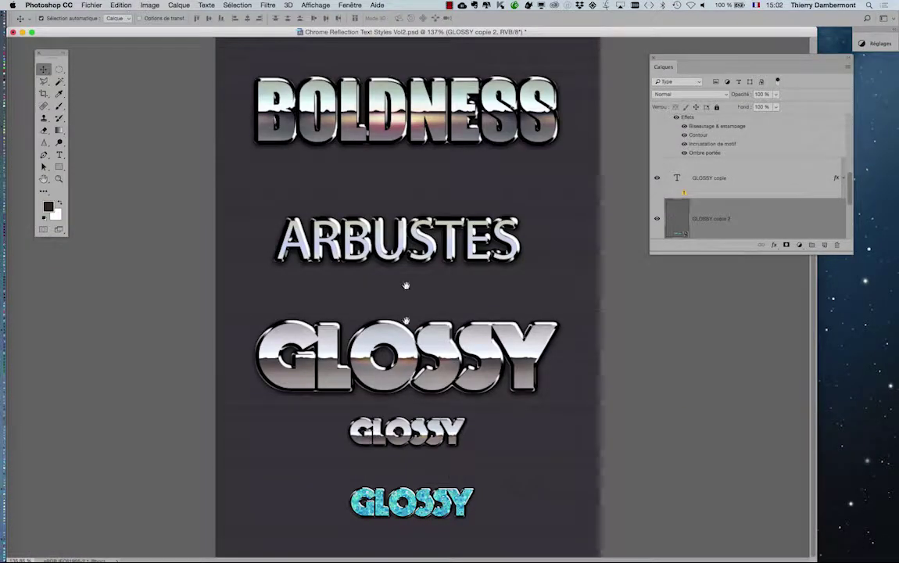
Enlarge the floral GLOSSY beyond the page width, nudge it over the lower chrome GLOSSY, and commit.
key("ctrl+t")
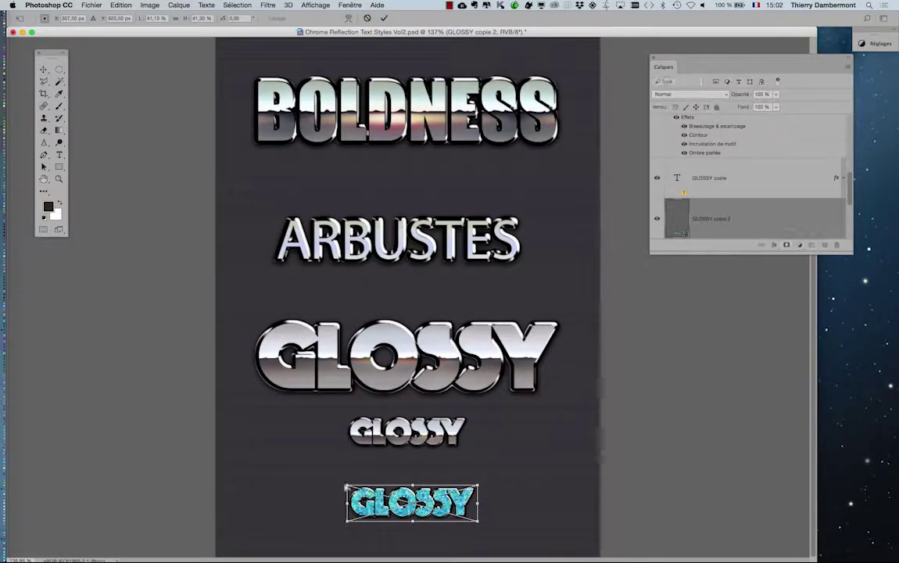
left_click_drag(347, 484, 114, 413)
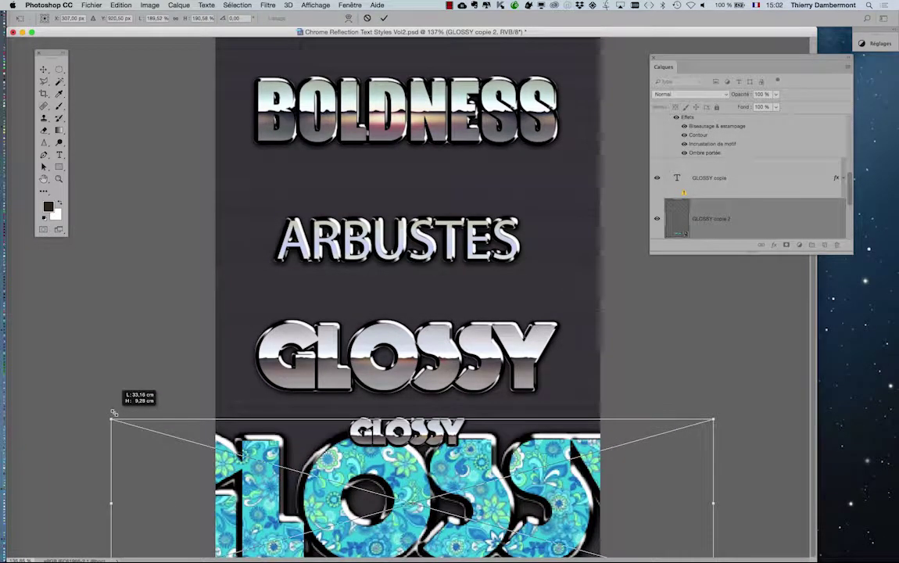
left_click_drag(373, 449, 378, 320)
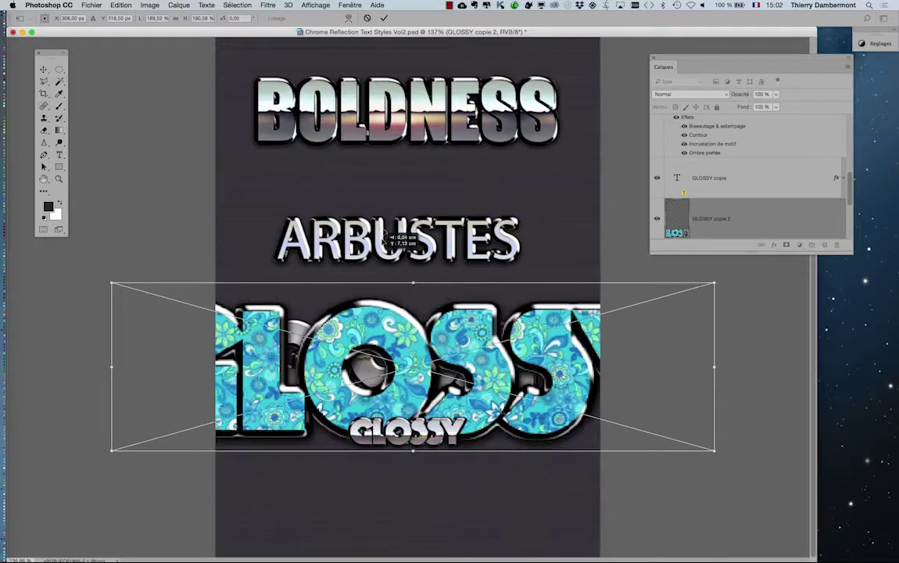
key("shift+Down")
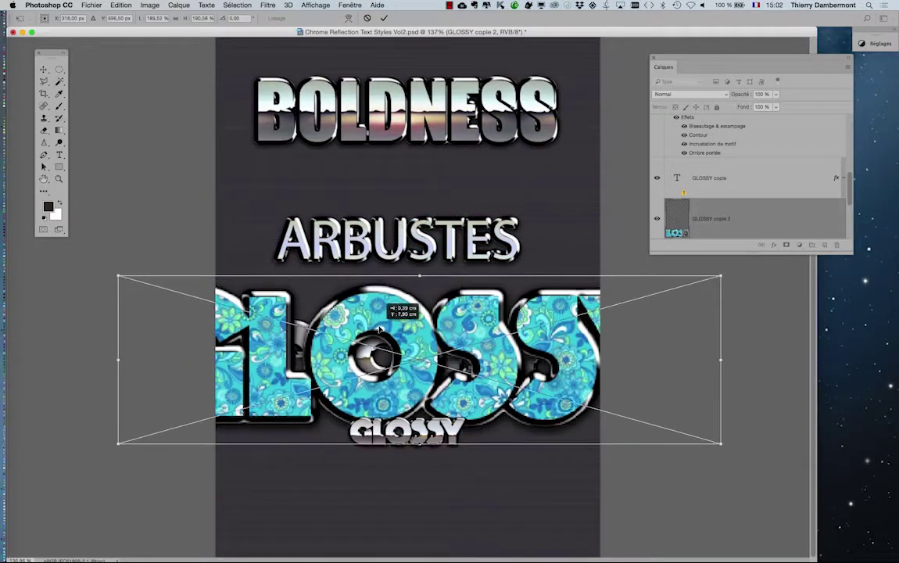
key("shift+Down")
key("shift+Down")
key("shift+Down")
key("shift+Down")
key("shift+Down")
key("shift+Down")
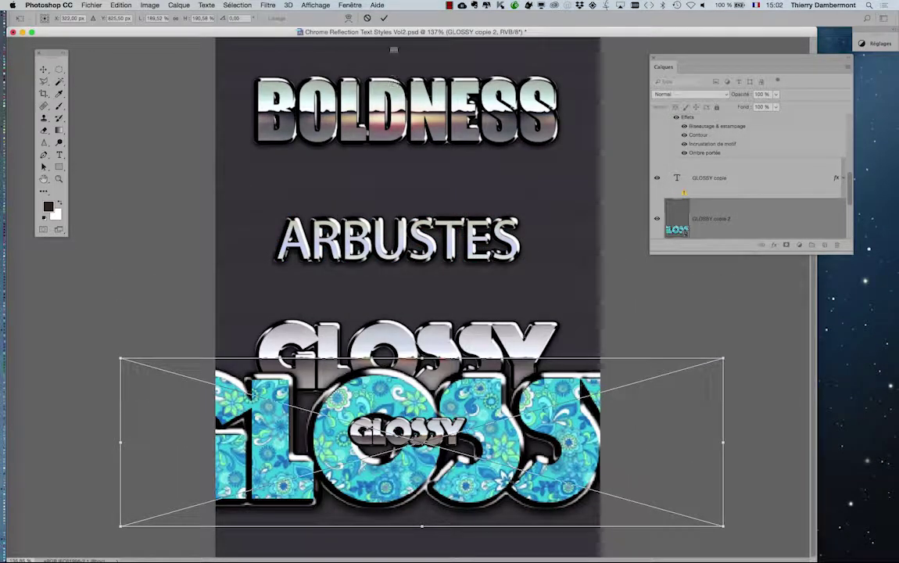
key("Return")
key("ctrl+1")
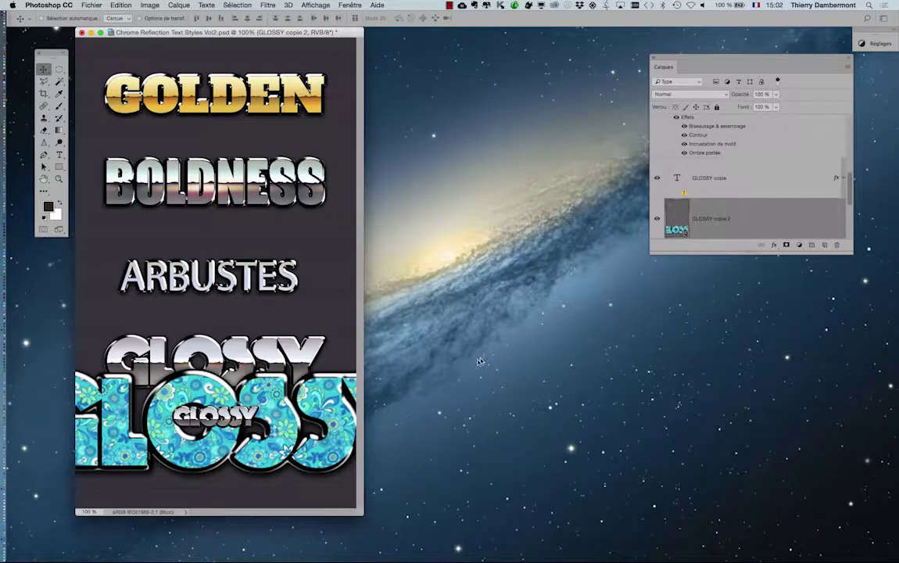
key("f")
scroll(452, 293, "right", 3)
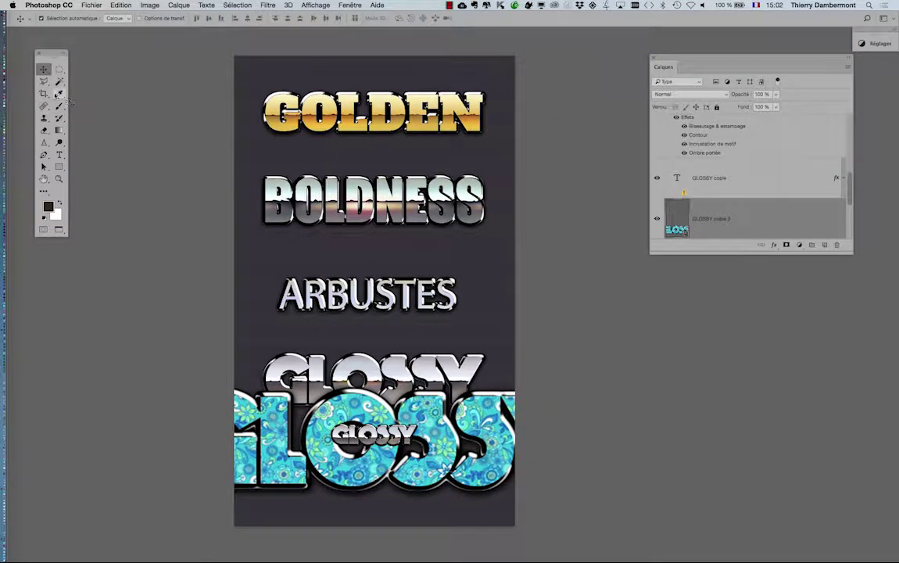
Crop the canvas wider on both sides into a square and commit.
left_click(43, 93)
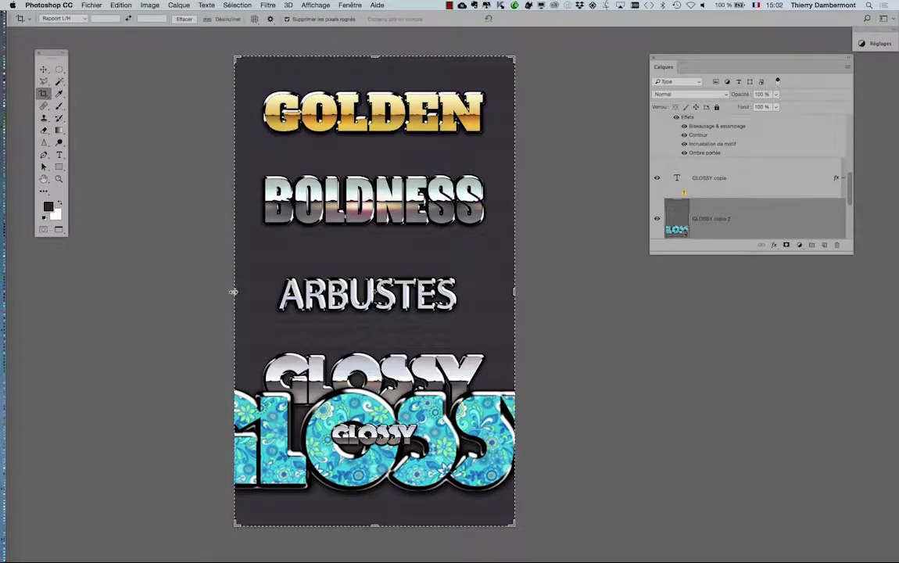
left_click_drag(235, 297, 131, 293)
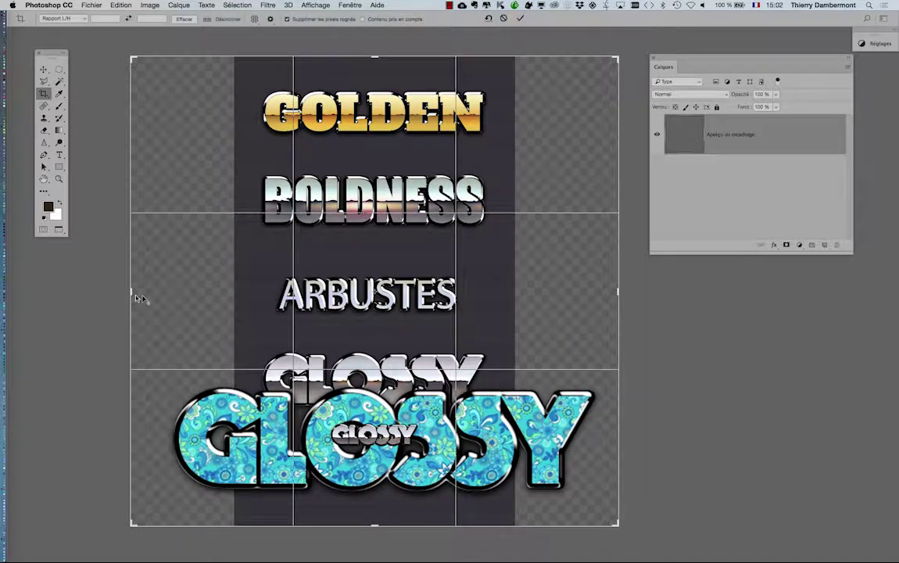
left_click(519, 18)
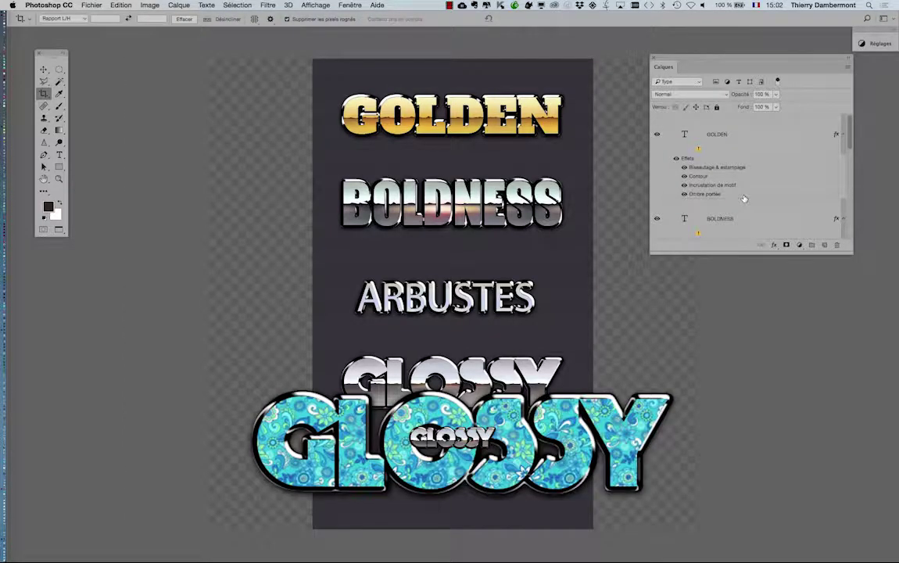
scroll(850, 250, "down", 5)
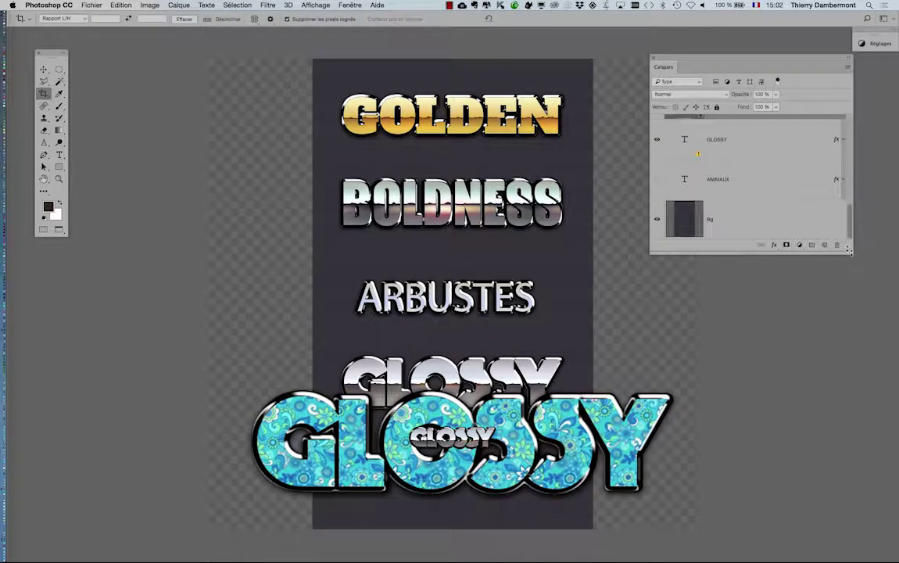
Stretch the Bg background layer horizontally to fill the wider canvas.
mouse_move(852, 249)
left_mouse_down()
mouse_move(873, 251)
mouse_move(858, 283)
mouse_move(859, 326)
left_mouse_up()
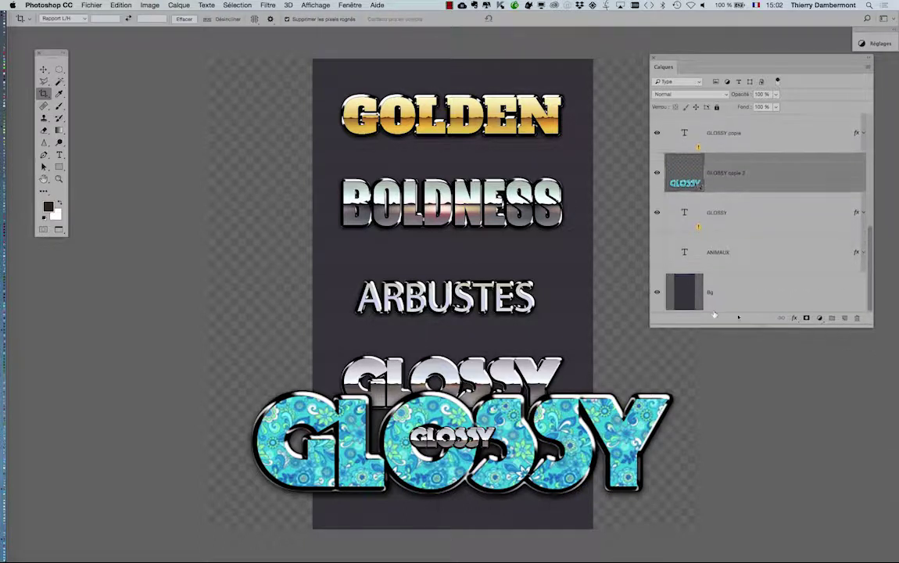
left_click(730, 297)
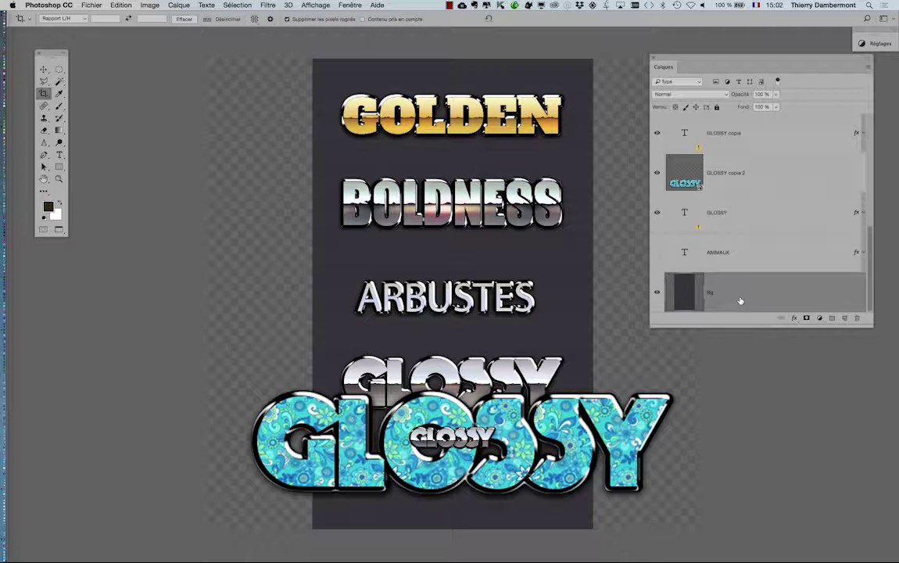
key("ctrl+t")
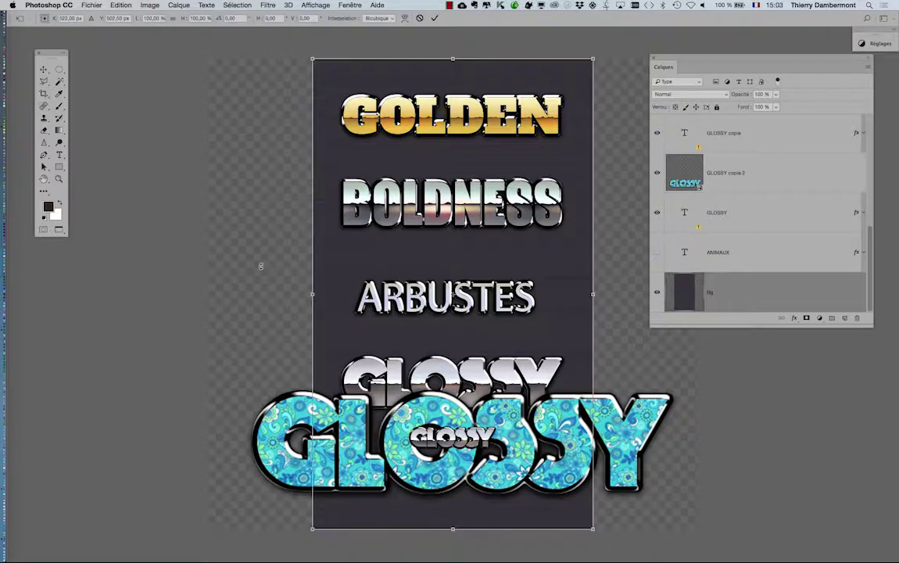
mouse_move(313, 297)
left_mouse_down()
mouse_move(194, 298)
mouse_move(205, 297)
left_mouse_up()
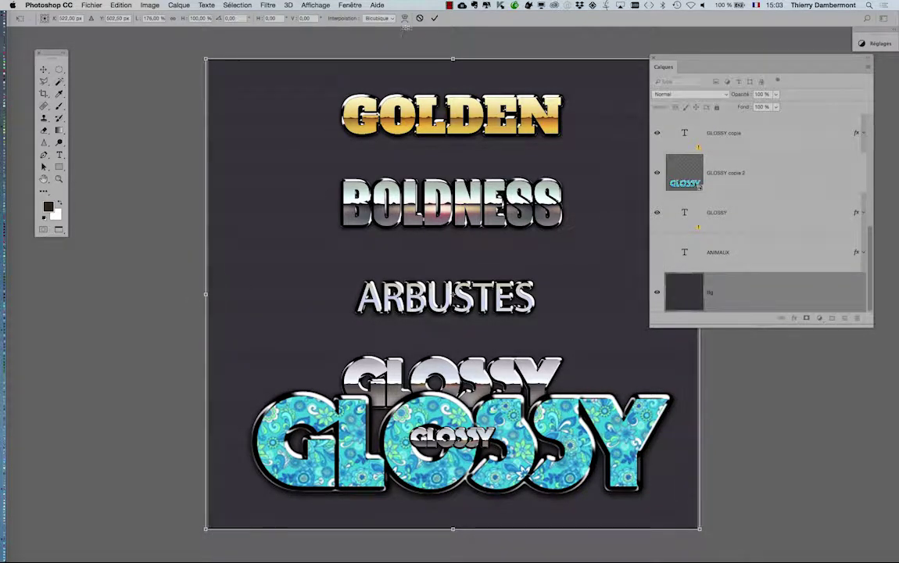
left_click(435, 22)
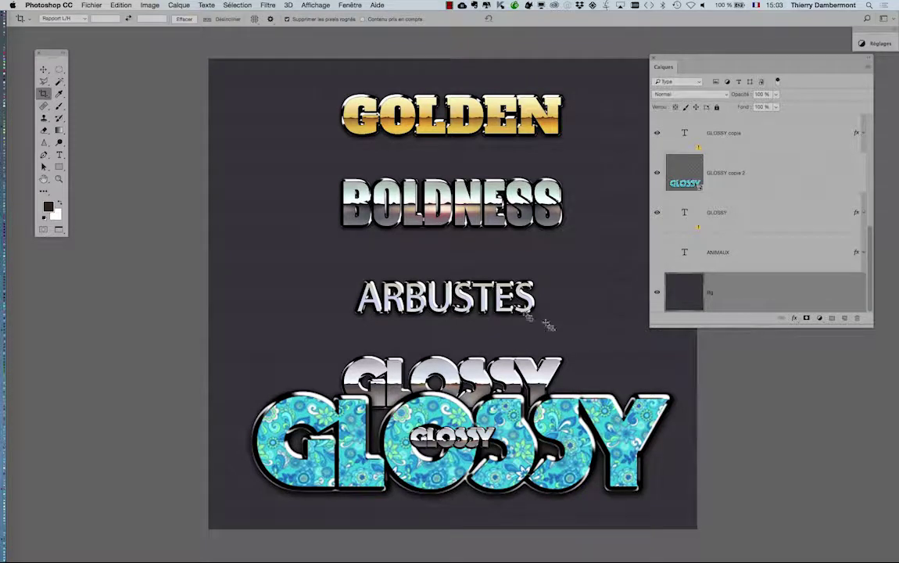
key("c")
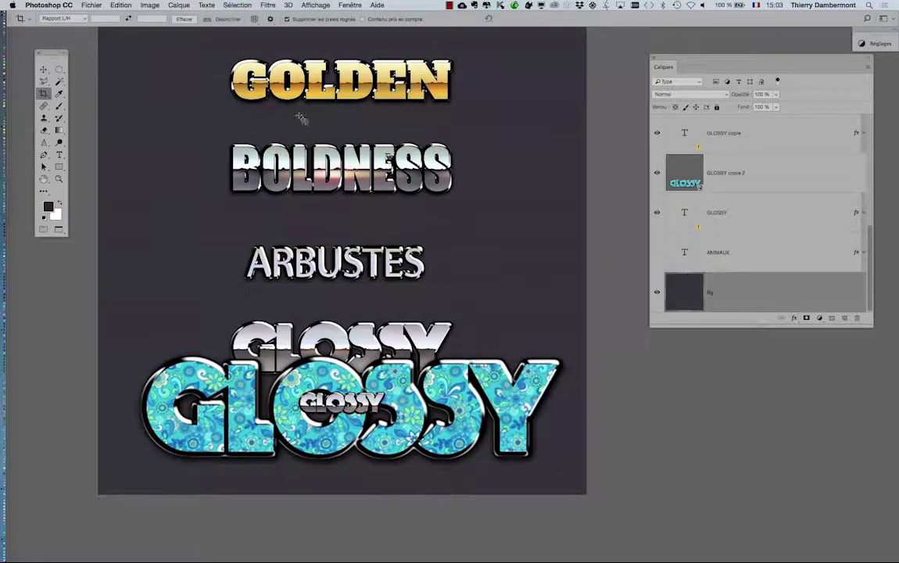
With the Move tool, put small GLOSSY beside ARBUSTES, shift ARBUSTES up-left, and set chrome GLOSSY just beneath.
left_click(44, 69)
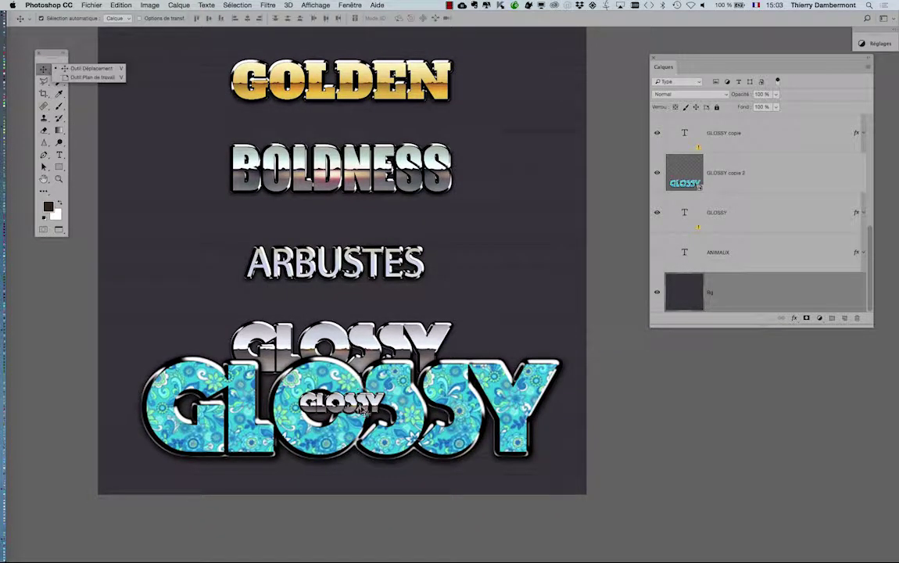
left_click_drag(367, 406, 521, 248)
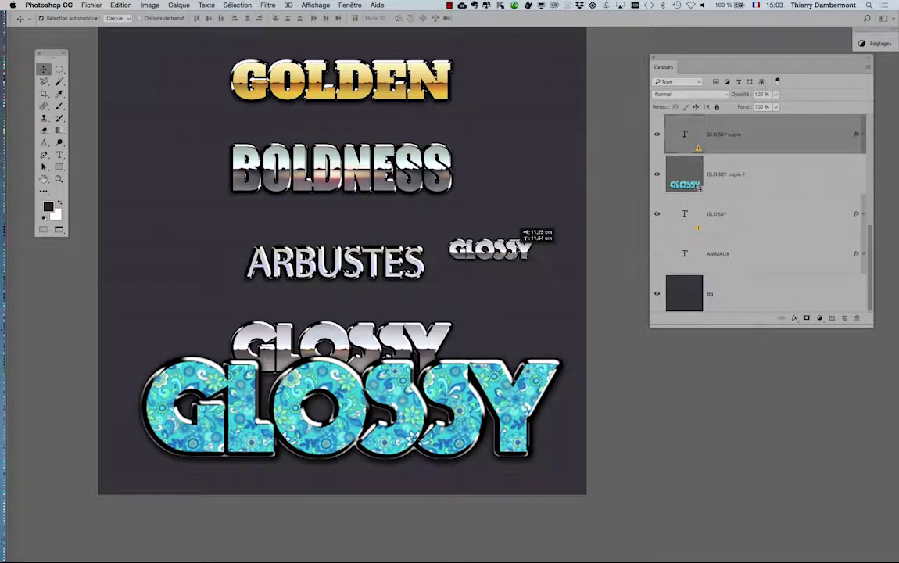
left_click_drag(433, 341, 396, 310)
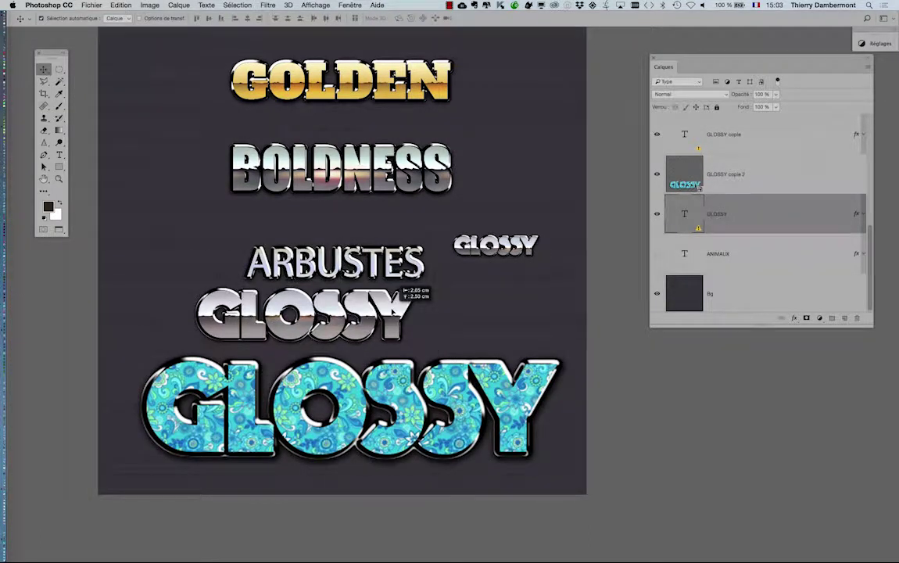
left_click_drag(360, 267, 330, 231)
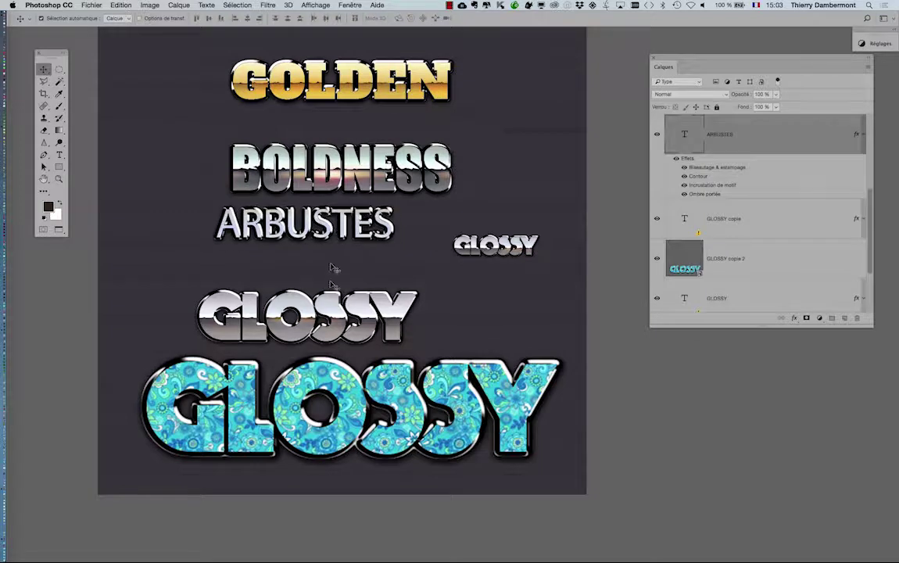
left_click_drag(356, 311, 357, 287)
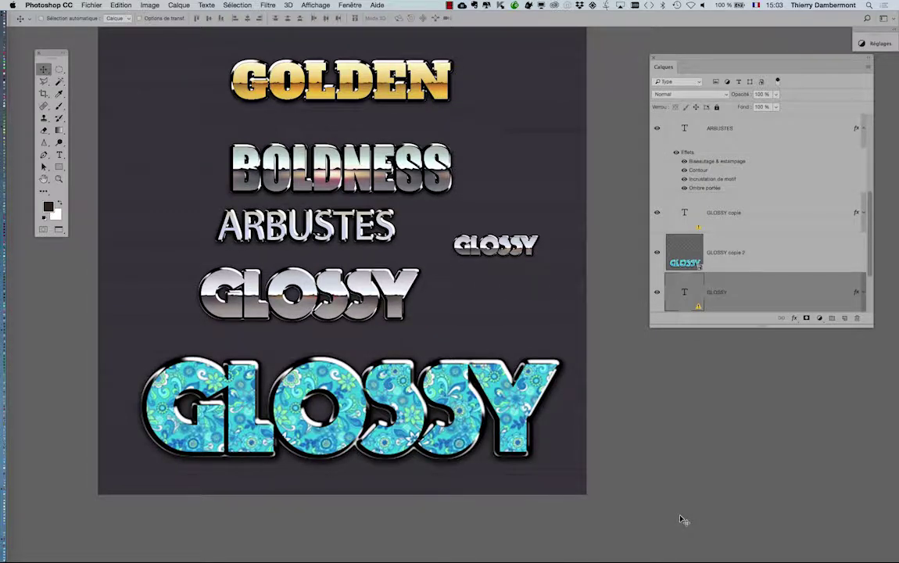
Open and close the Fichier menu without choosing a command, then select the GLOSSY copie 2 layer.
left_click(91, 5)
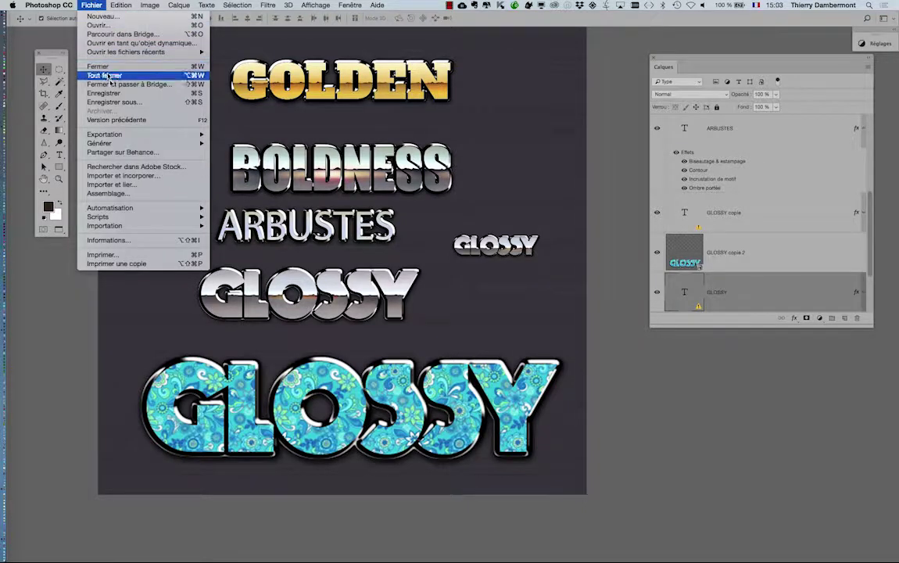
left_click(625, 369)
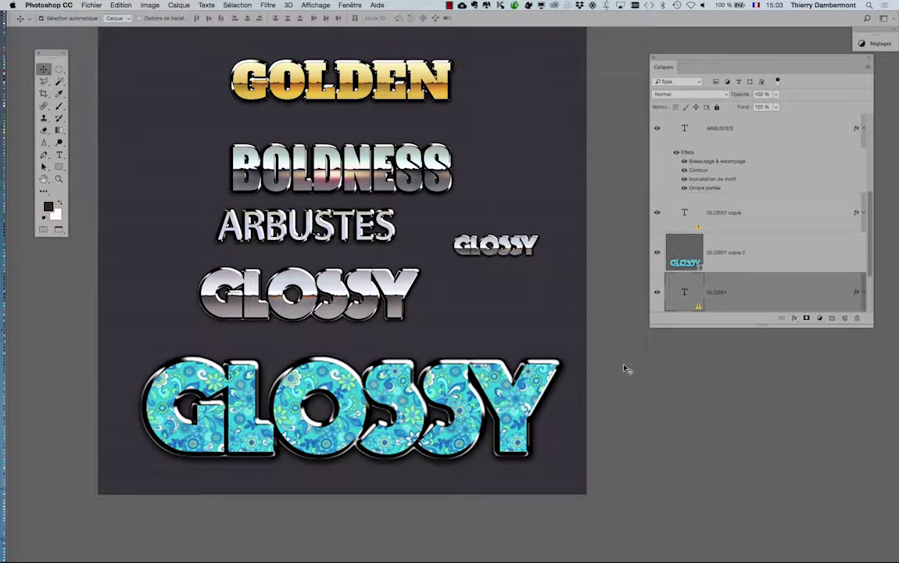
left_click(752, 262)
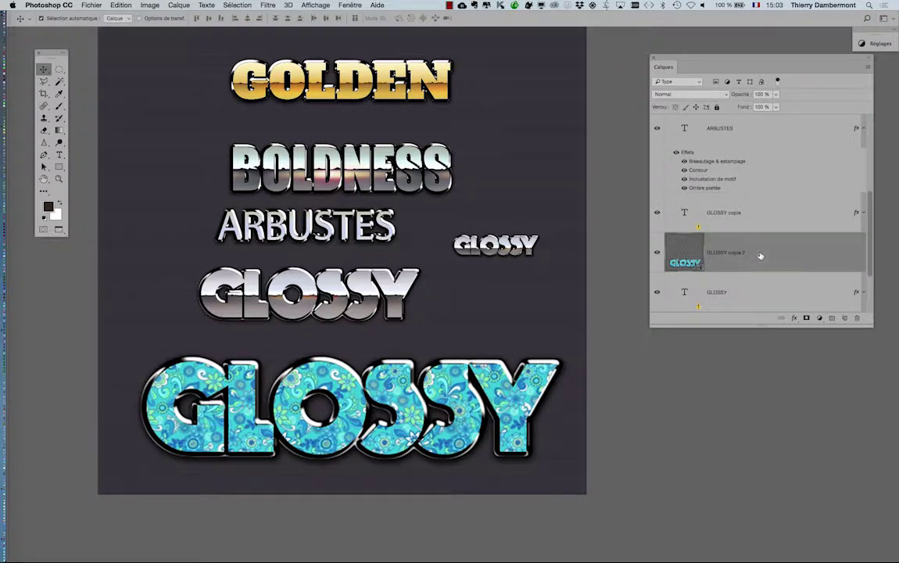